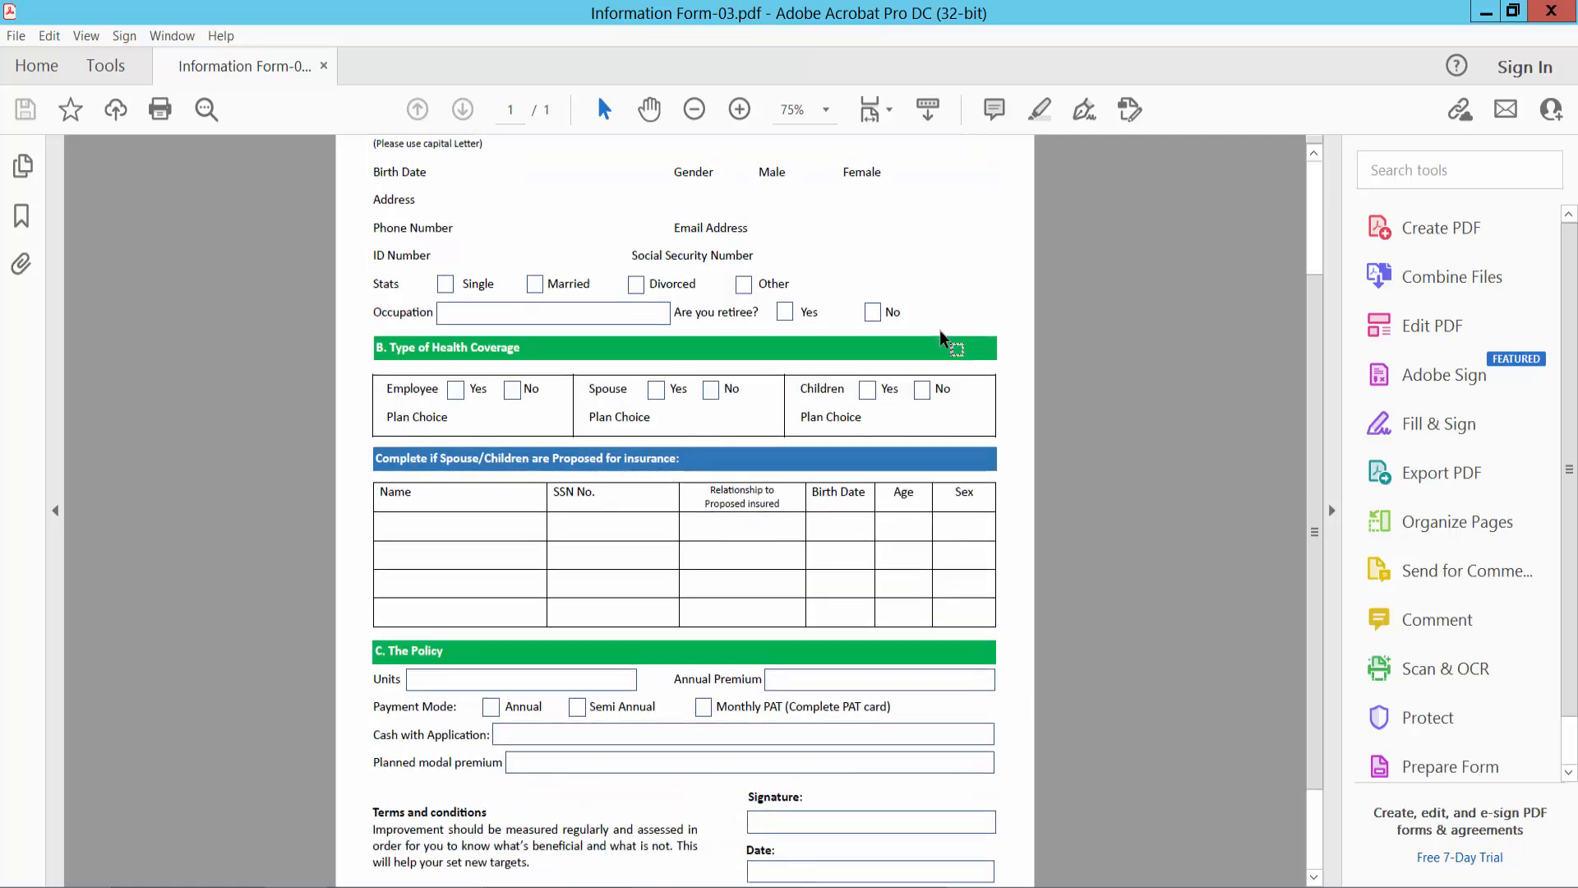
{"action": "scroll", "coordinate": [950, 342], "scroll_direction": "up", "scroll_amount": 3}
{"action": "scroll", "coordinate": [925, 342], "scroll_direction": "down", "scroll_amount": 4}
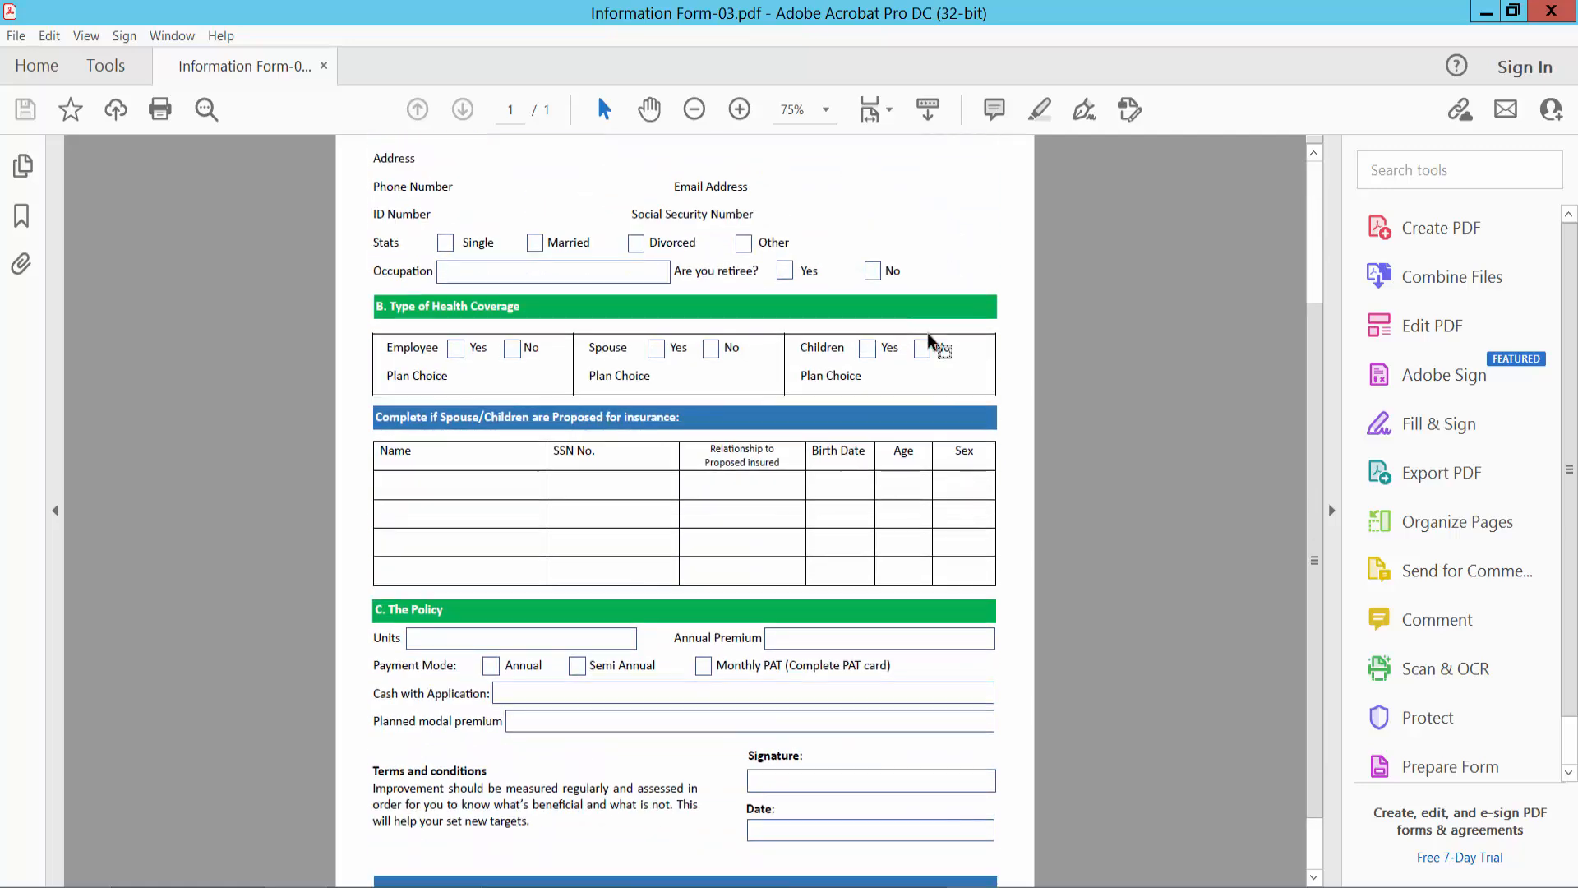
{"action": "scroll", "coordinate": [887, 369], "scroll_direction": "up", "scroll_amount": 3}
{"action": "scroll", "coordinate": [822, 415], "scroll_direction": "down", "scroll_amount": 5}
{"action": "scroll", "coordinate": [840, 429], "scroll_direction": "up", "scroll_amount": 5}
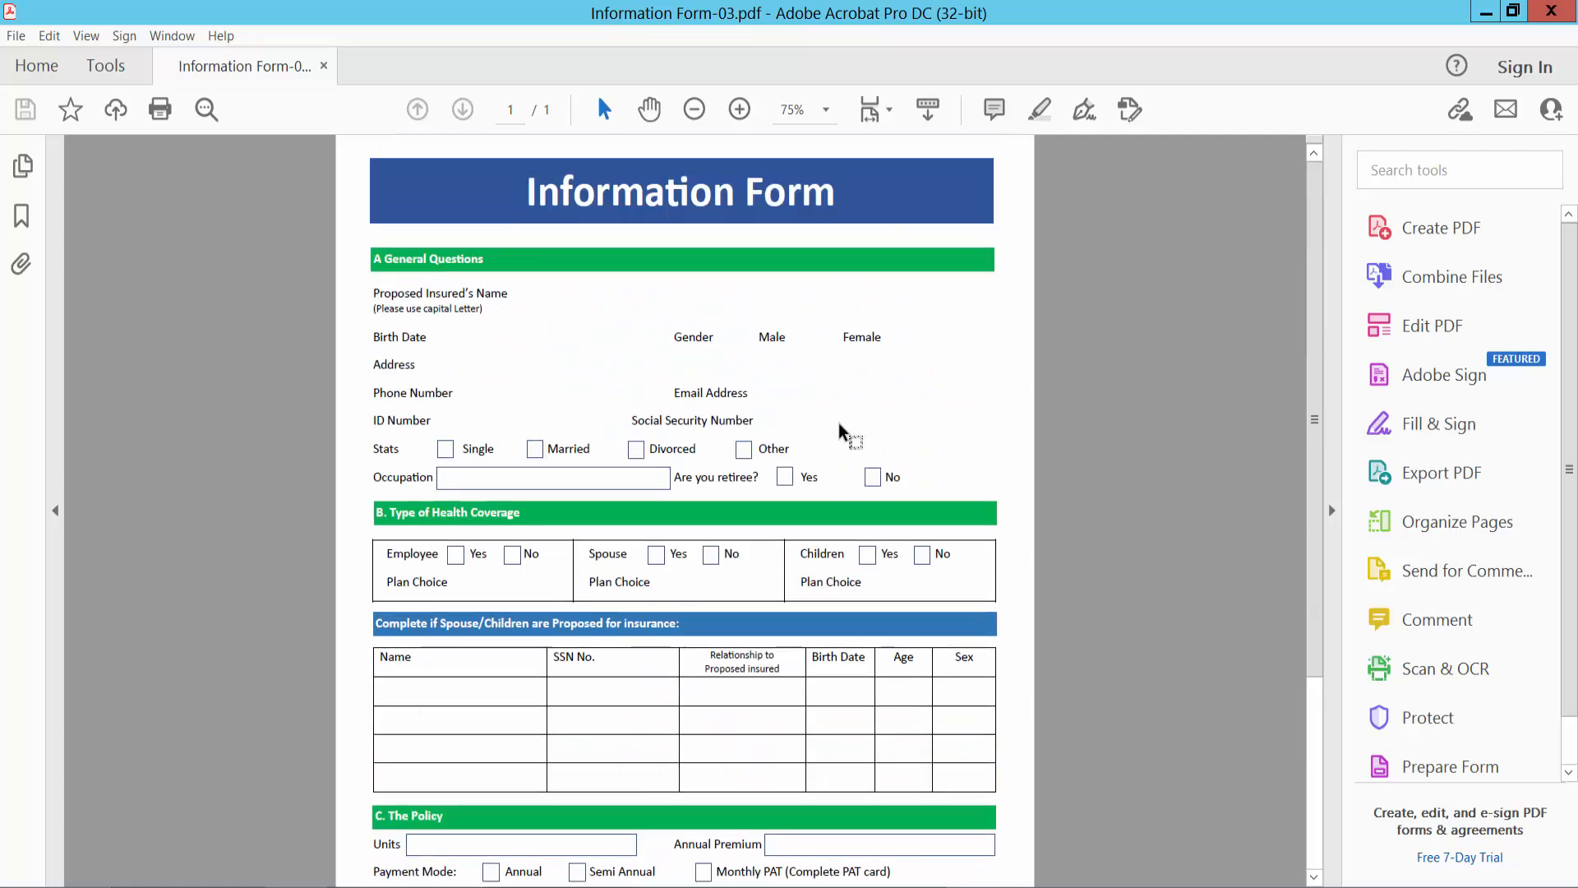
- Start Prepare Form on Information Form-03.pdf with automatic field detection and review the detected fields
{"action": "left_click", "coordinate": [106, 66]}
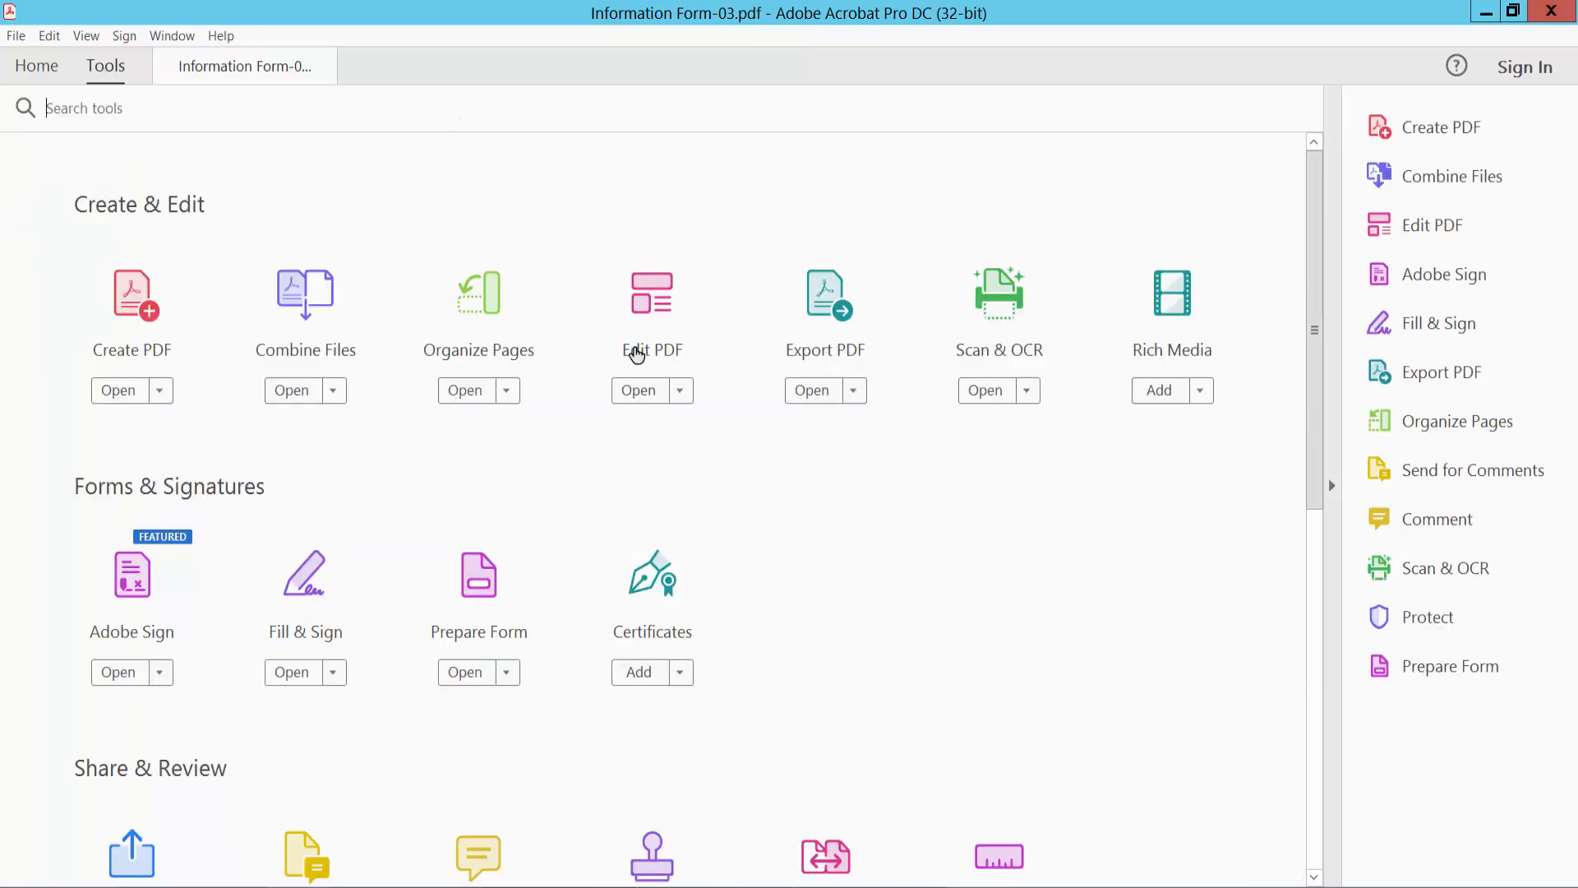
{"action": "scroll", "coordinate": [657, 351], "scroll_direction": "down", "scroll_amount": 1}
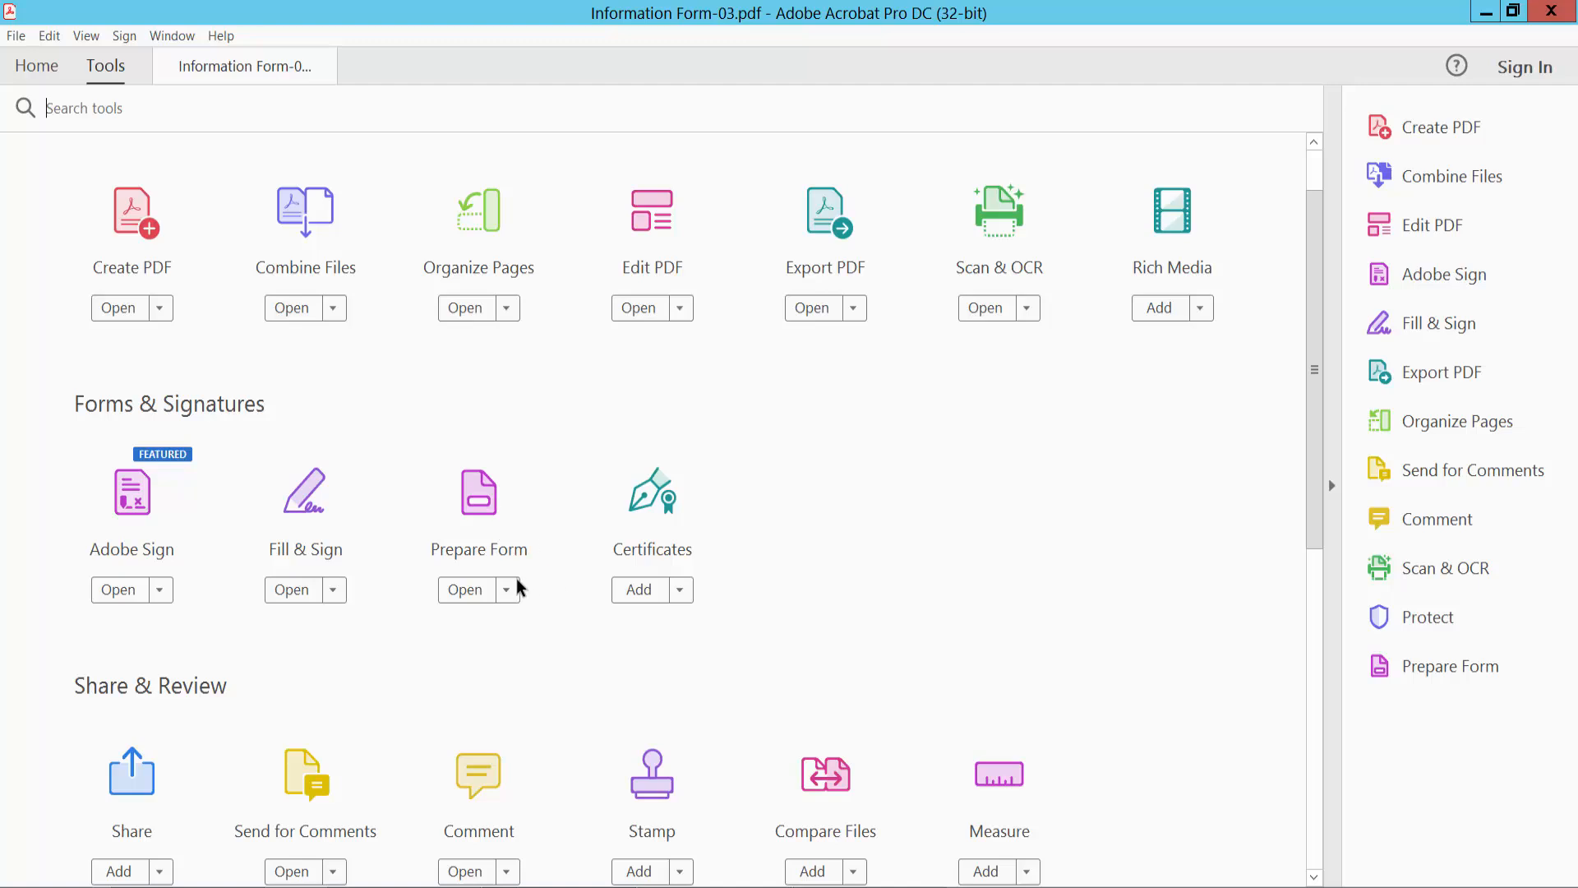
{"action": "left_click", "coordinate": [481, 513]}
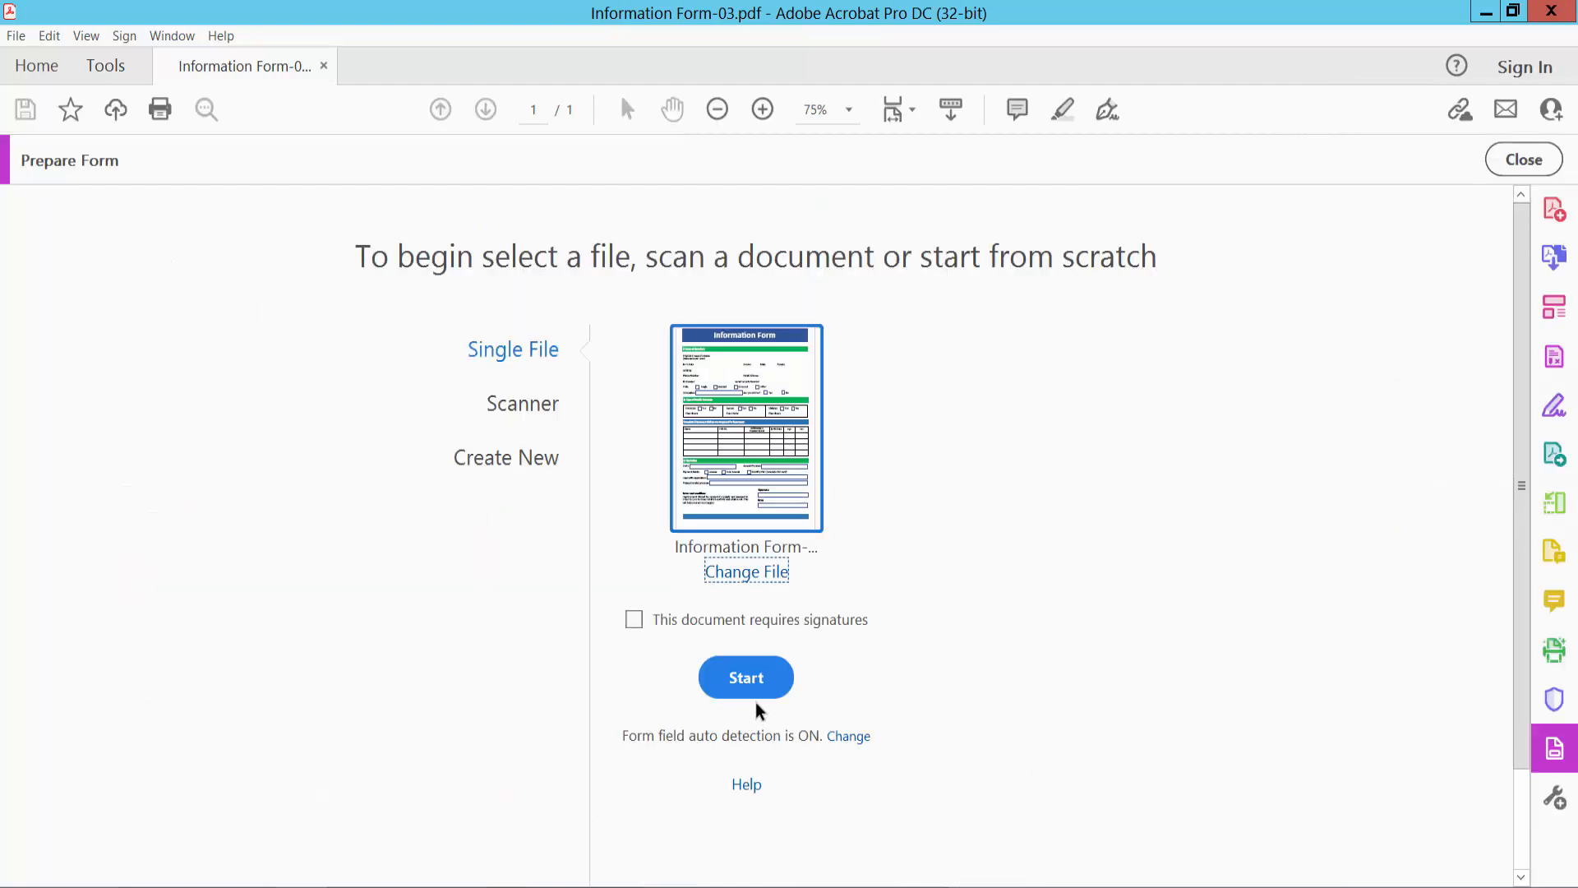
{"action": "left_click", "coordinate": [742, 676]}
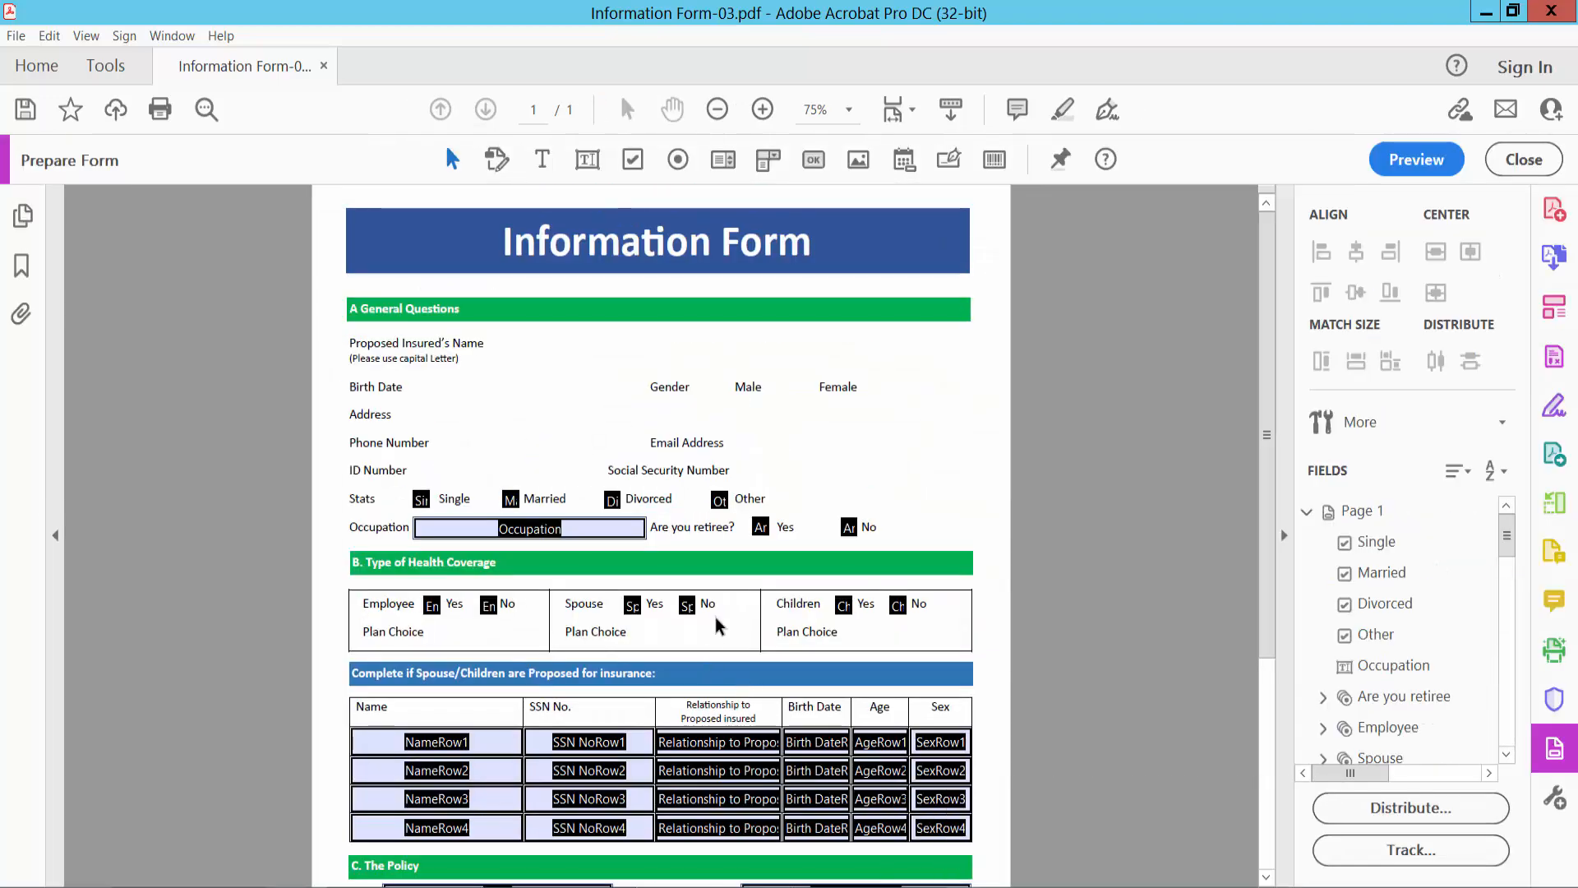
{"action": "scroll", "coordinate": [943, 418], "scroll_direction": "down", "scroll_amount": 6}
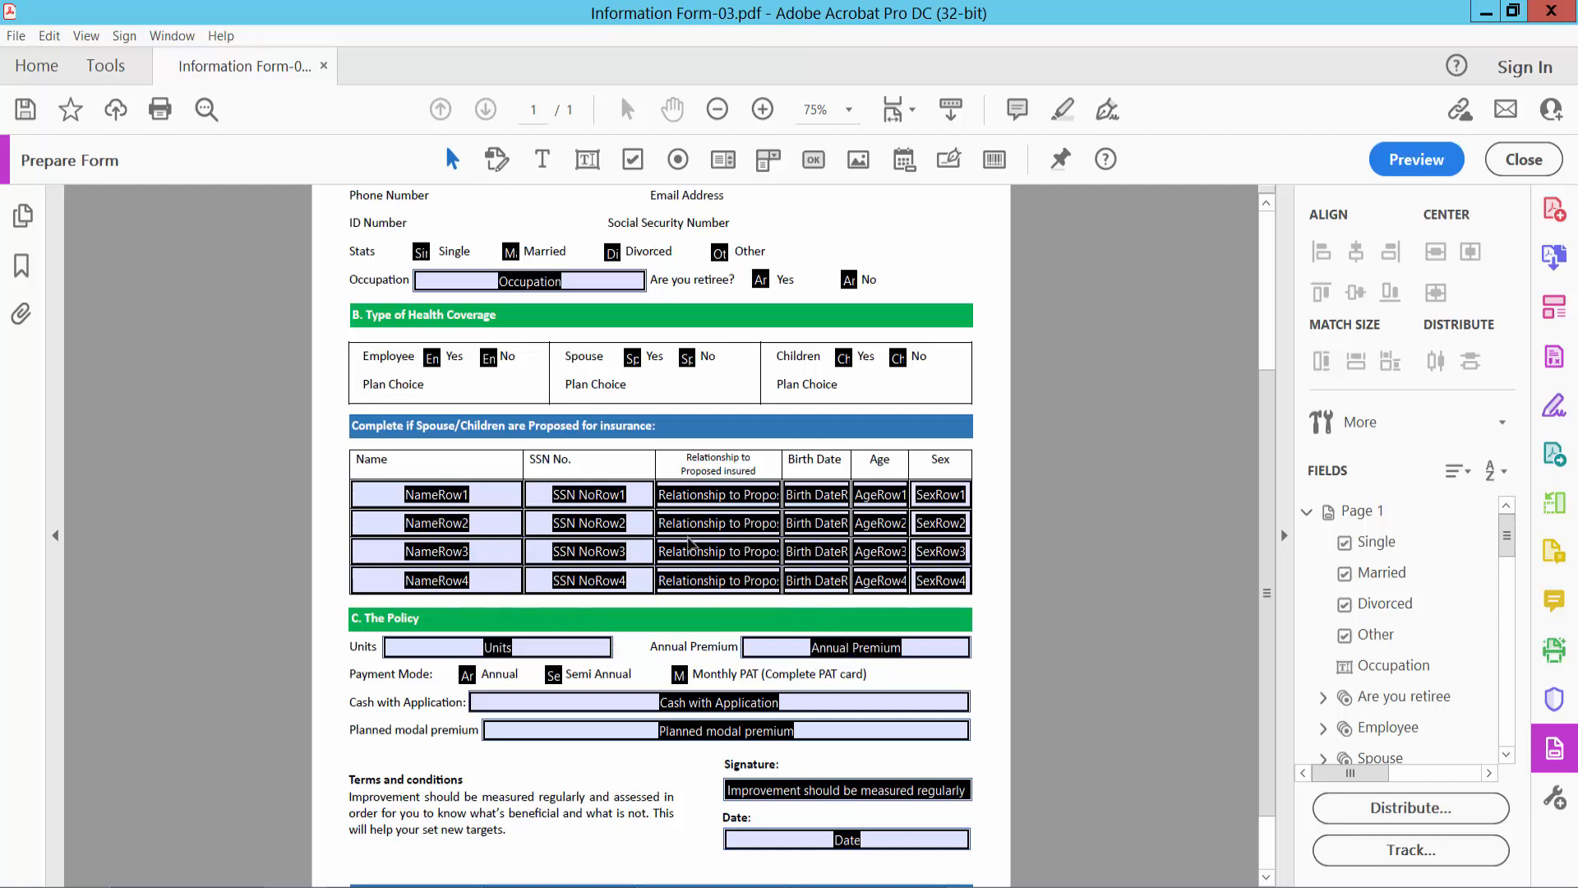
{"action": "scroll", "coordinate": [873, 551], "scroll_direction": "up", "scroll_amount": 2}
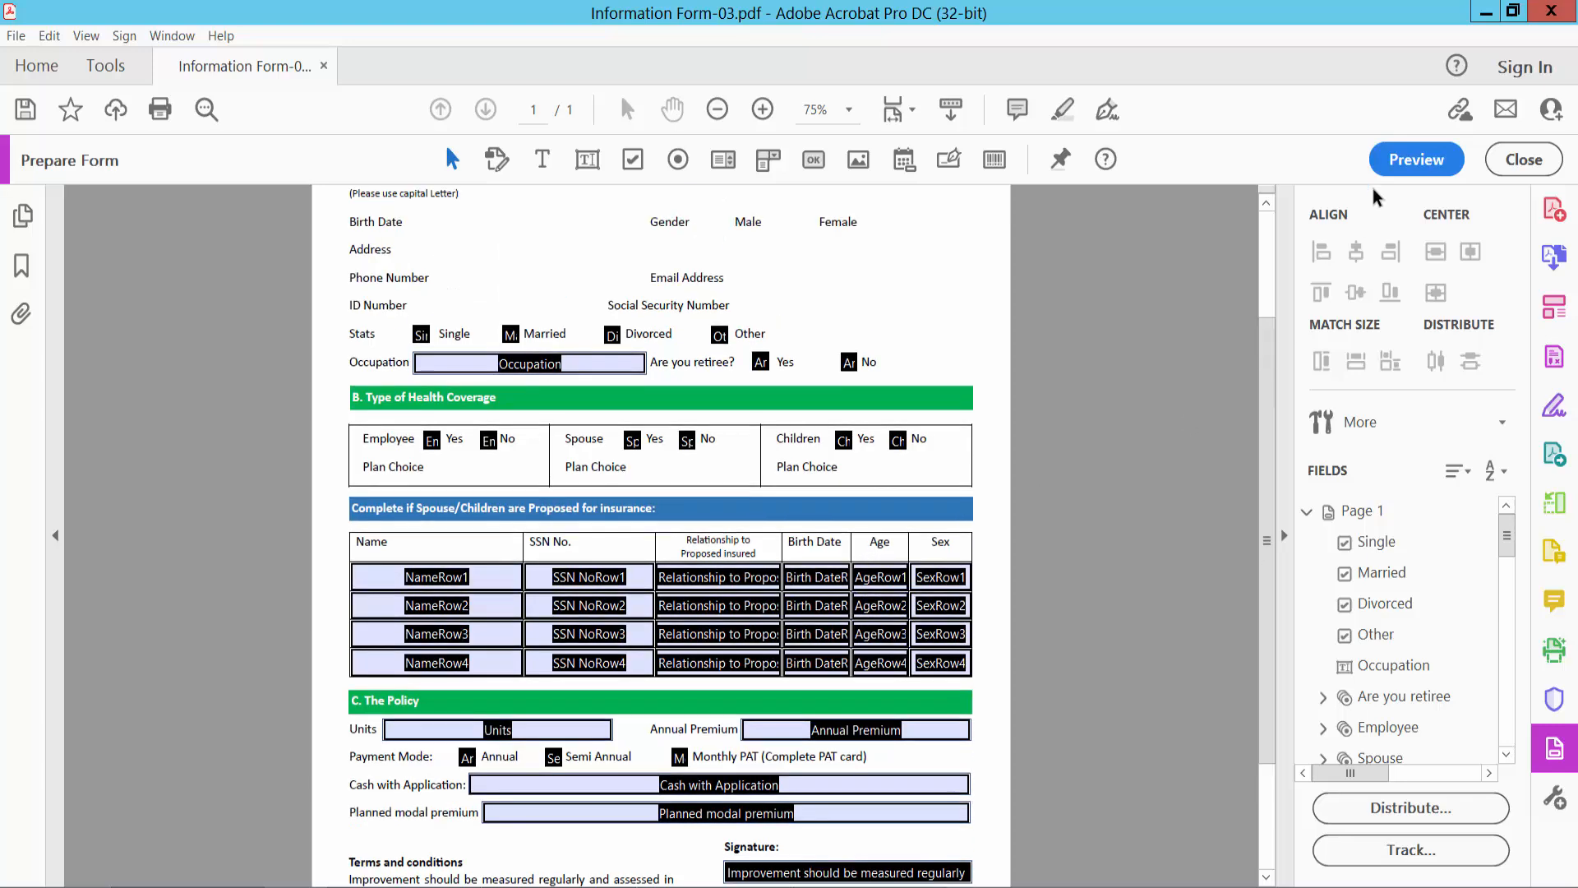
- Preview the form, test the first Name cell of the table with "ert text and 15445", and clear the test entry
{"action": "left_click", "coordinate": [1414, 159]}
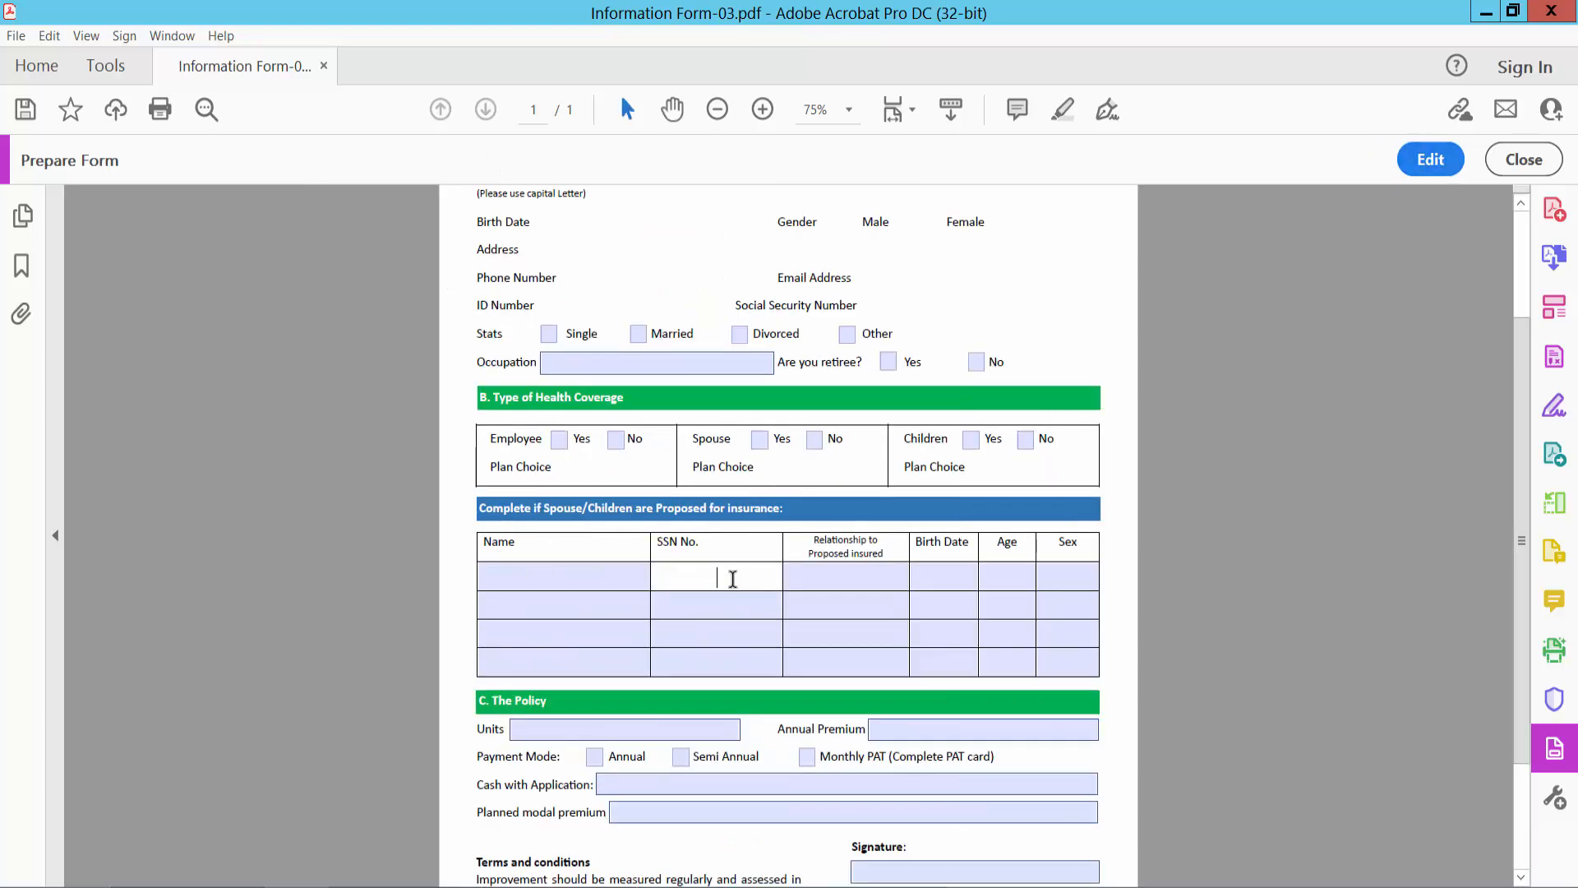
{"action": "left_click", "coordinate": [588, 578]}
{"action": "type", "text": "ert"}
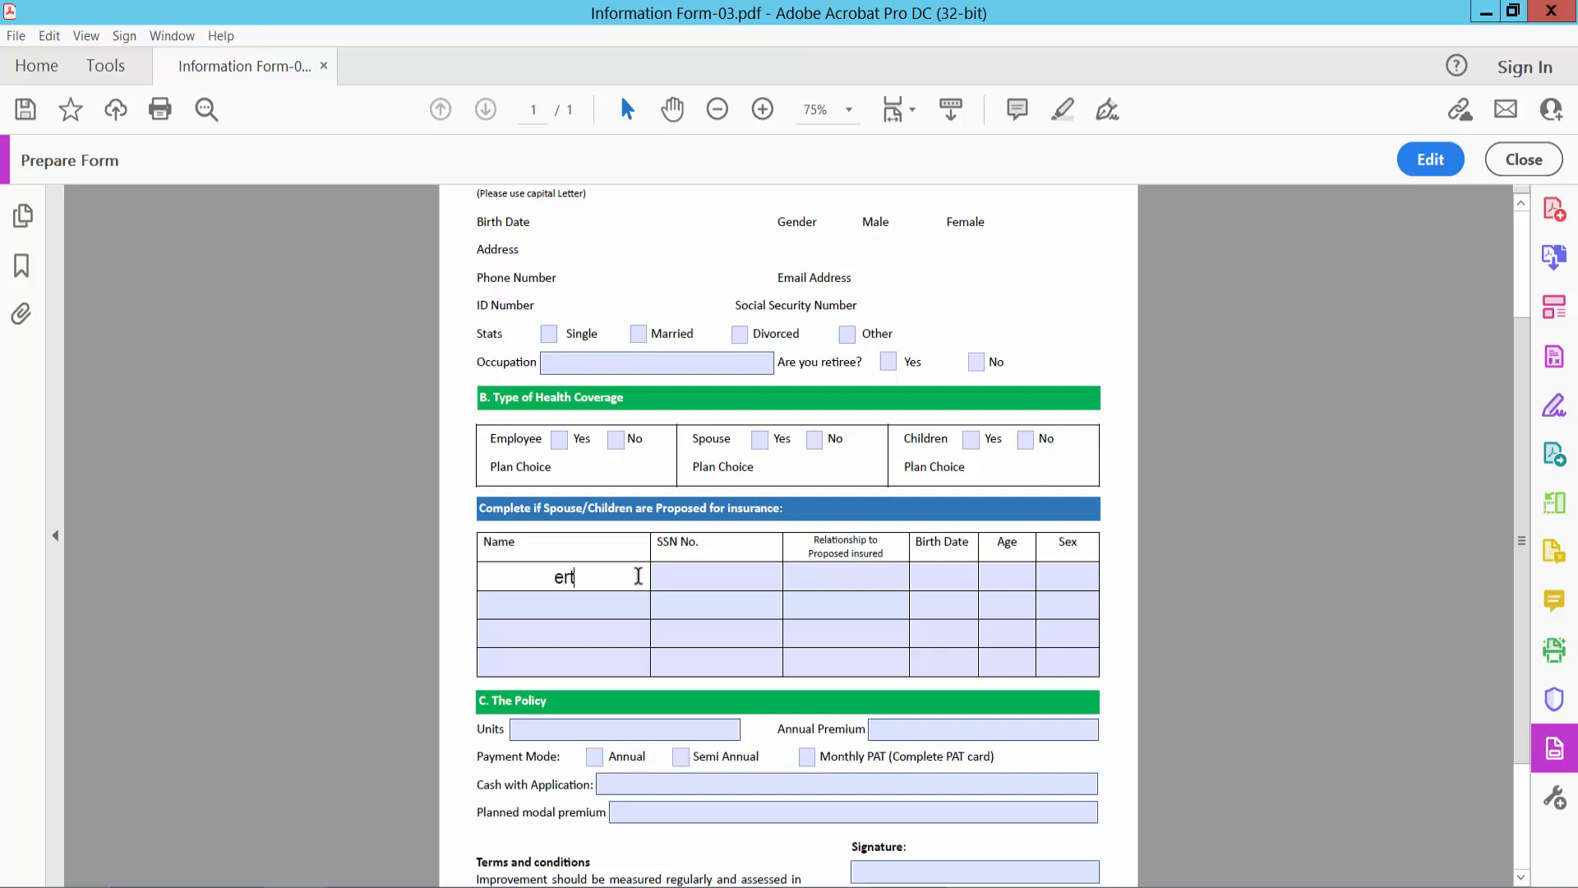
{"action": "type", "text": " text and 15445"}
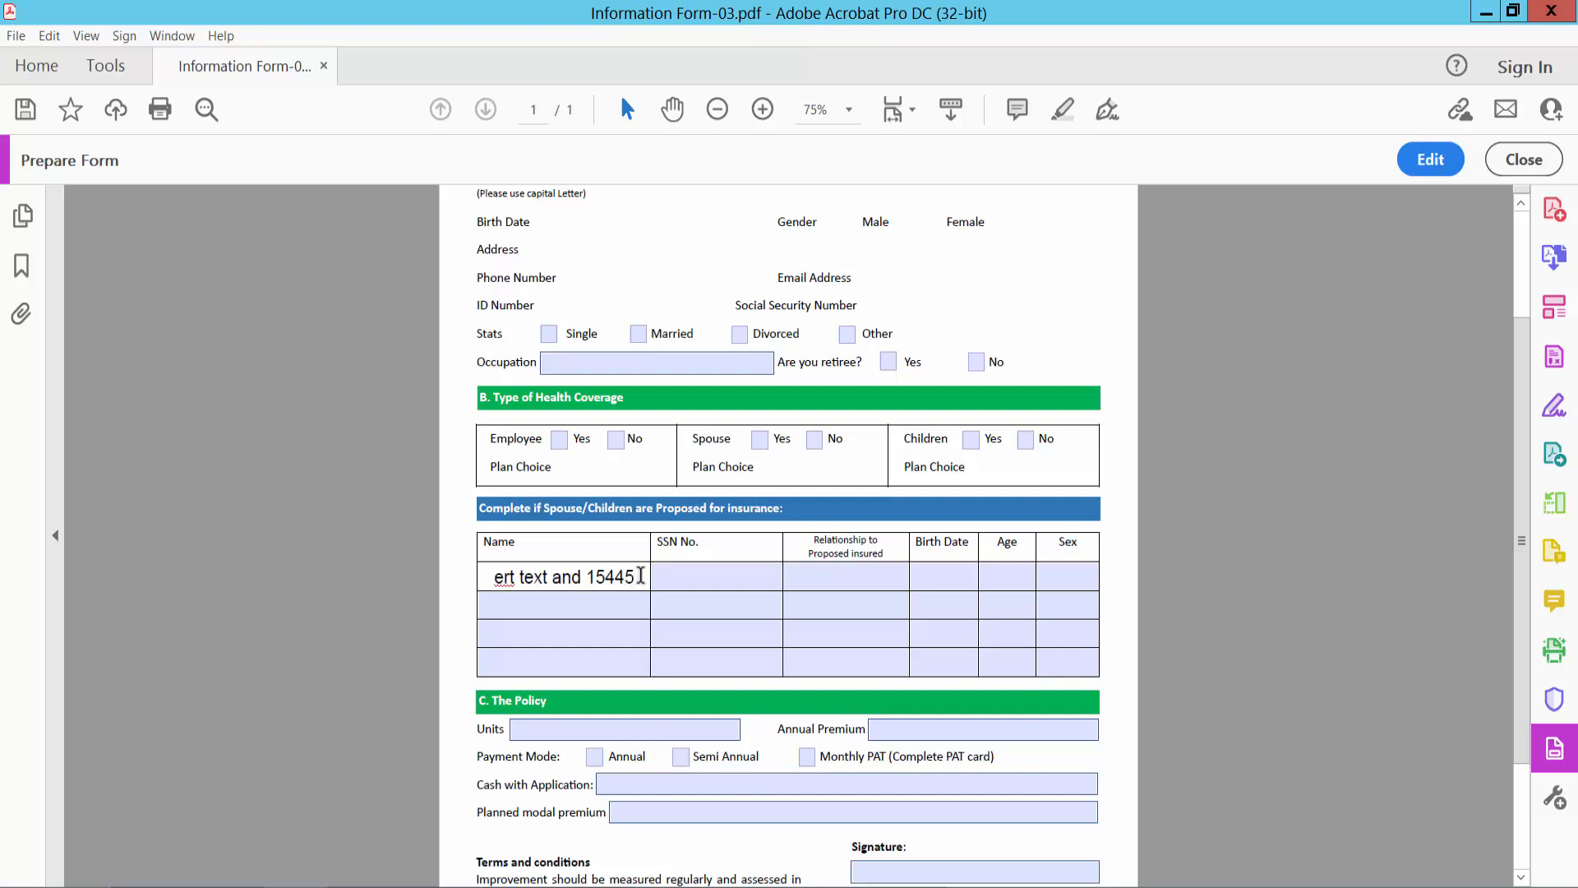
{"action": "left_click_drag", "start_coordinate": [640, 575], "coordinate": [491, 576]}
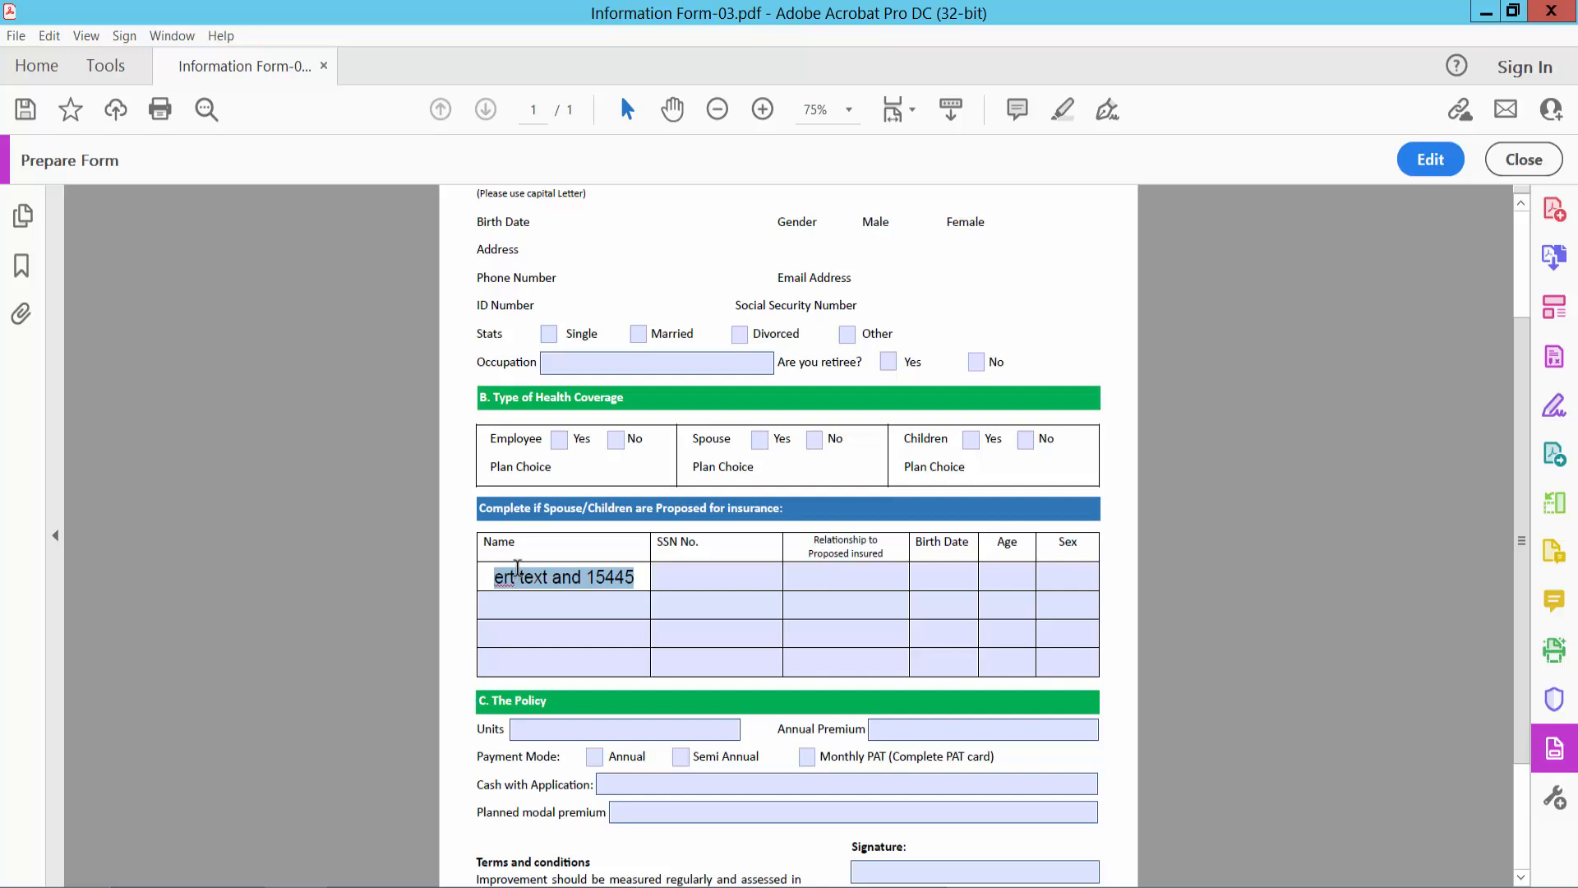
{"action": "key", "text": "BackSpace"}
- Check the Cash with Application, first-row Relationship and Occupation fields in the form preview
{"action": "scroll", "coordinate": [789, 641], "scroll_direction": "down", "scroll_amount": 2}
{"action": "left_click", "coordinate": [796, 700]}
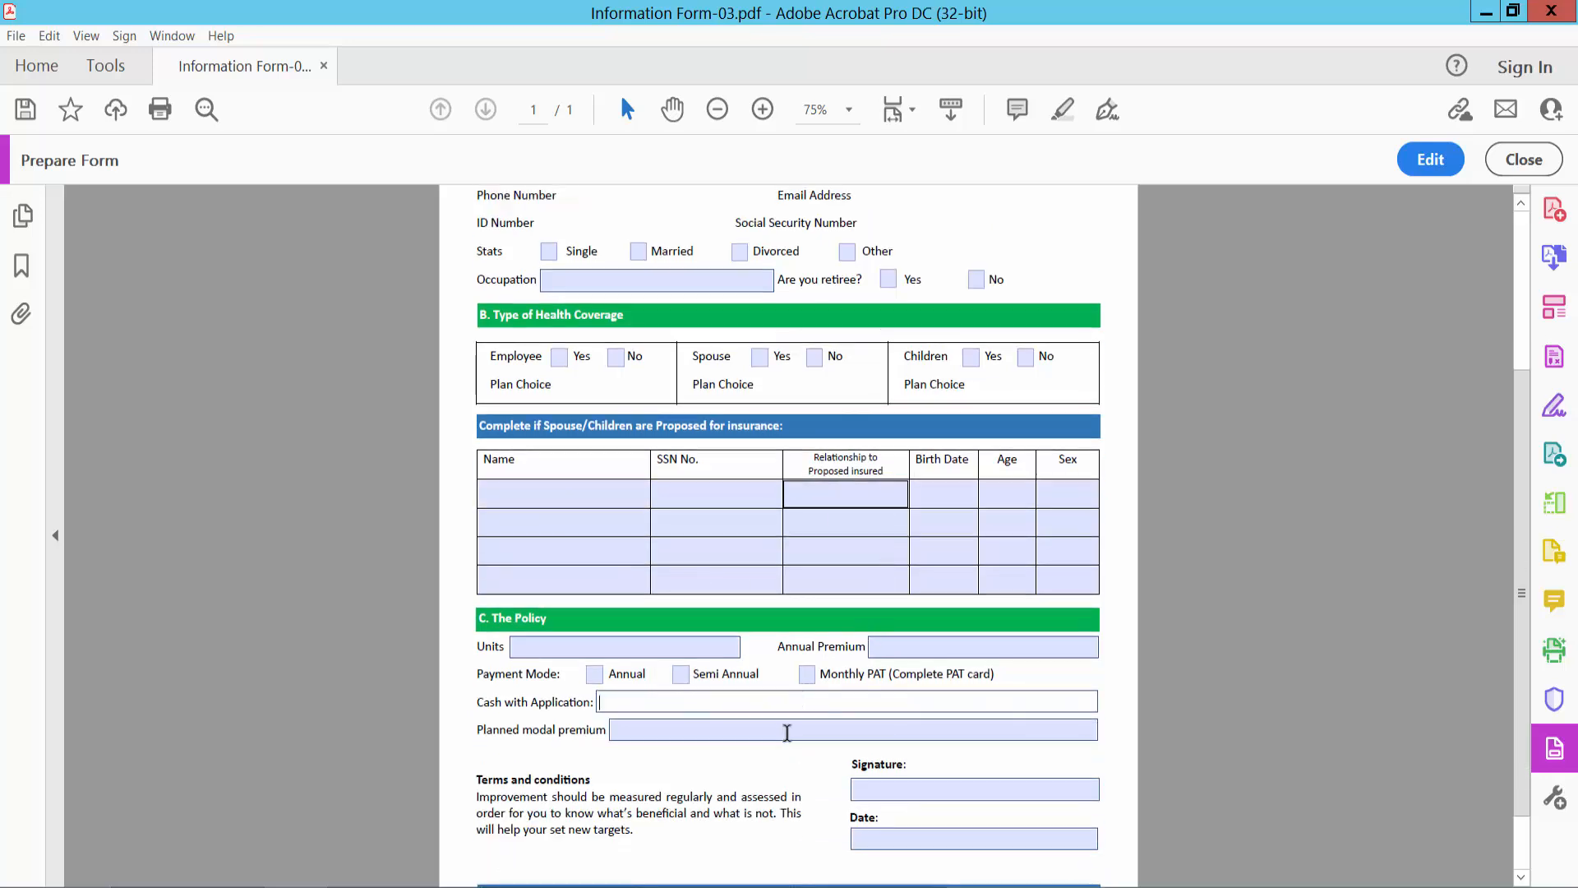
{"action": "left_click", "coordinate": [897, 493]}
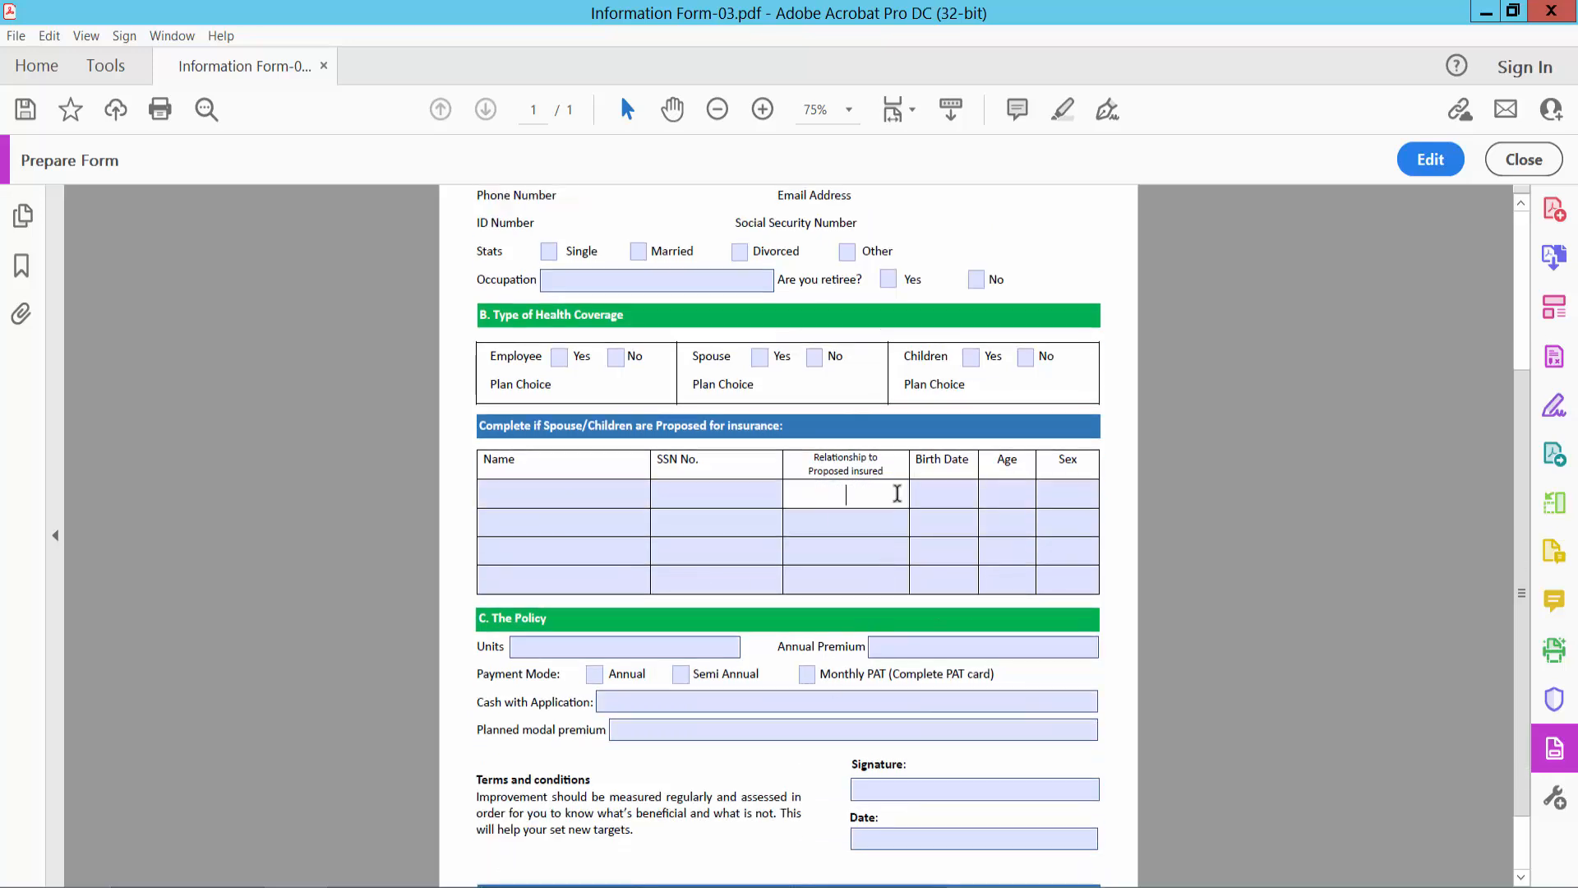
{"action": "scroll", "coordinate": [847, 493], "scroll_direction": "up", "scroll_amount": 2}
{"action": "left_click", "coordinate": [652, 362]}
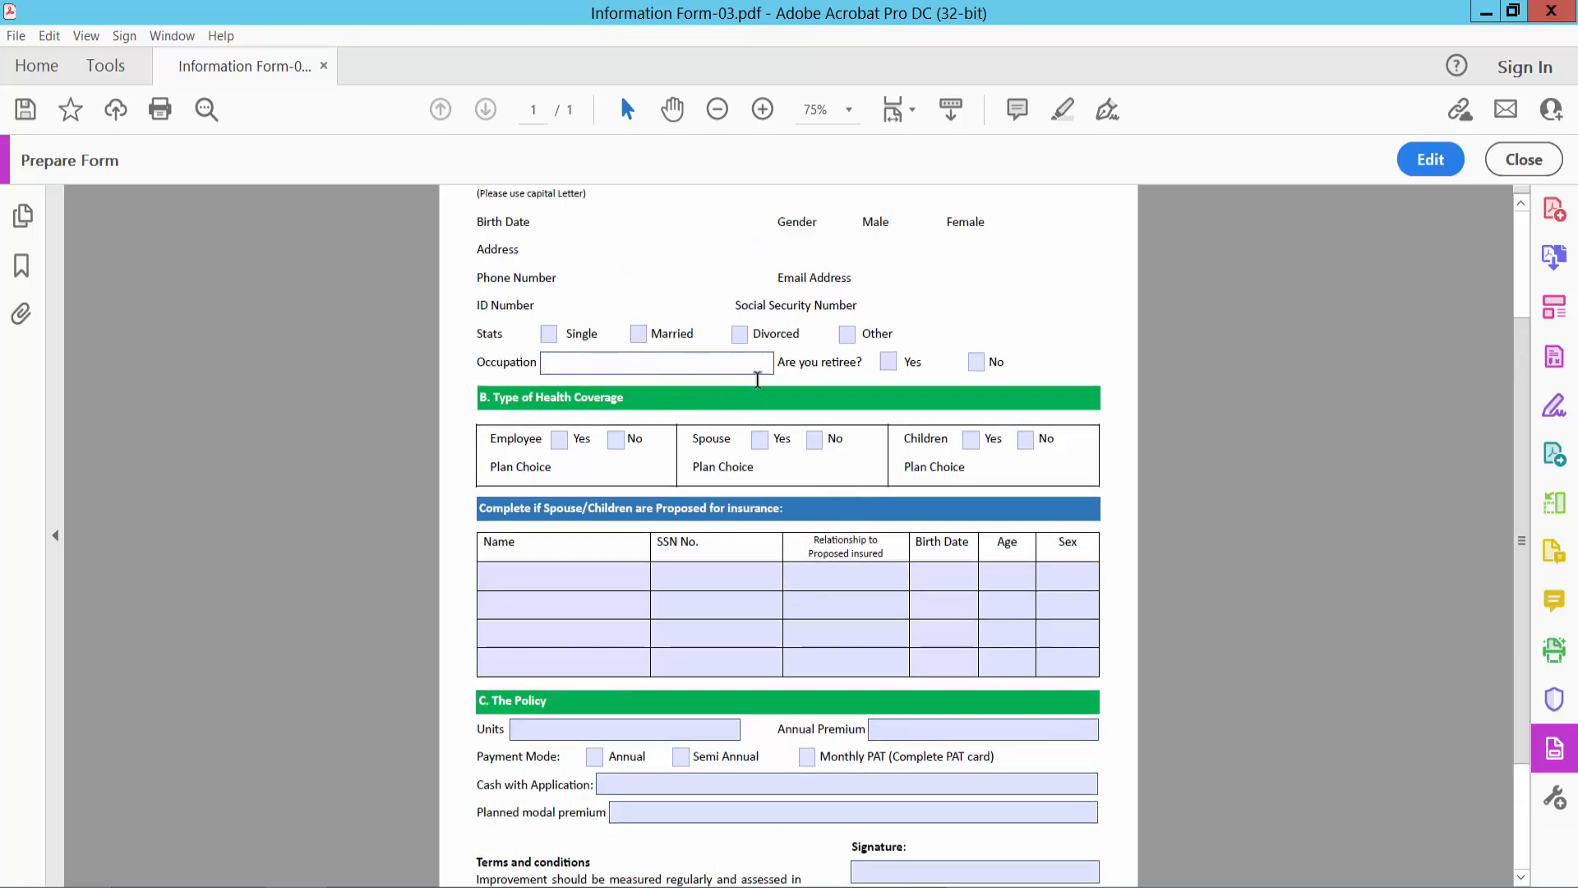
{"action": "scroll", "coordinate": [830, 395], "scroll_direction": "up", "scroll_amount": 3}
{"action": "scroll", "coordinate": [905, 415], "scroll_direction": "up", "scroll_amount": 3}
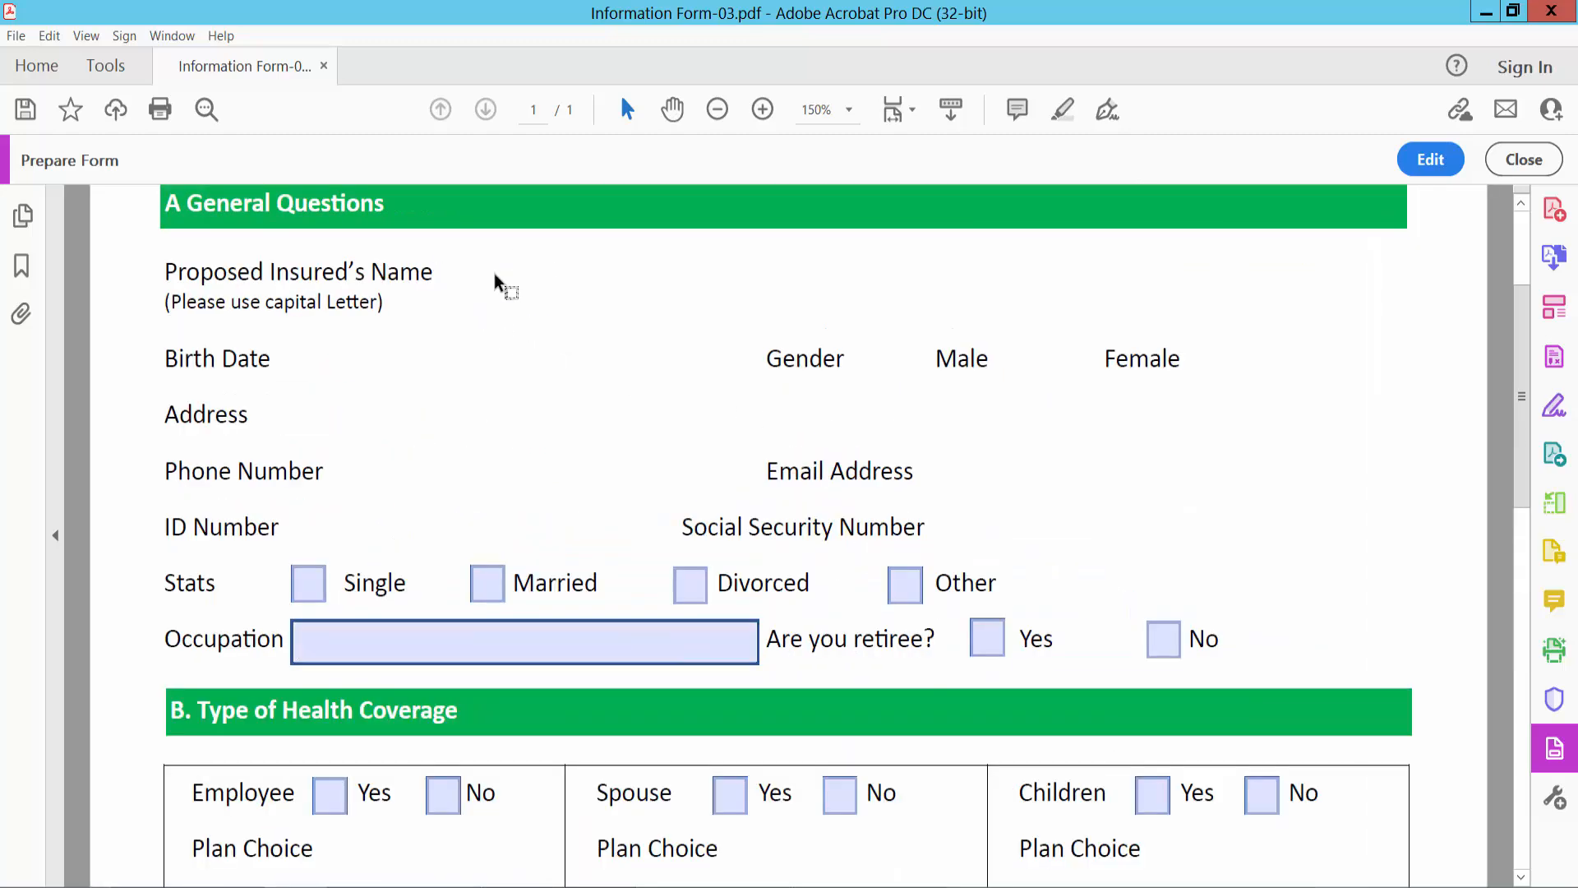
- Return to form editing and add a wide text field beside the Proposed Insured's Name label
{"action": "left_click", "coordinate": [1418, 159]}
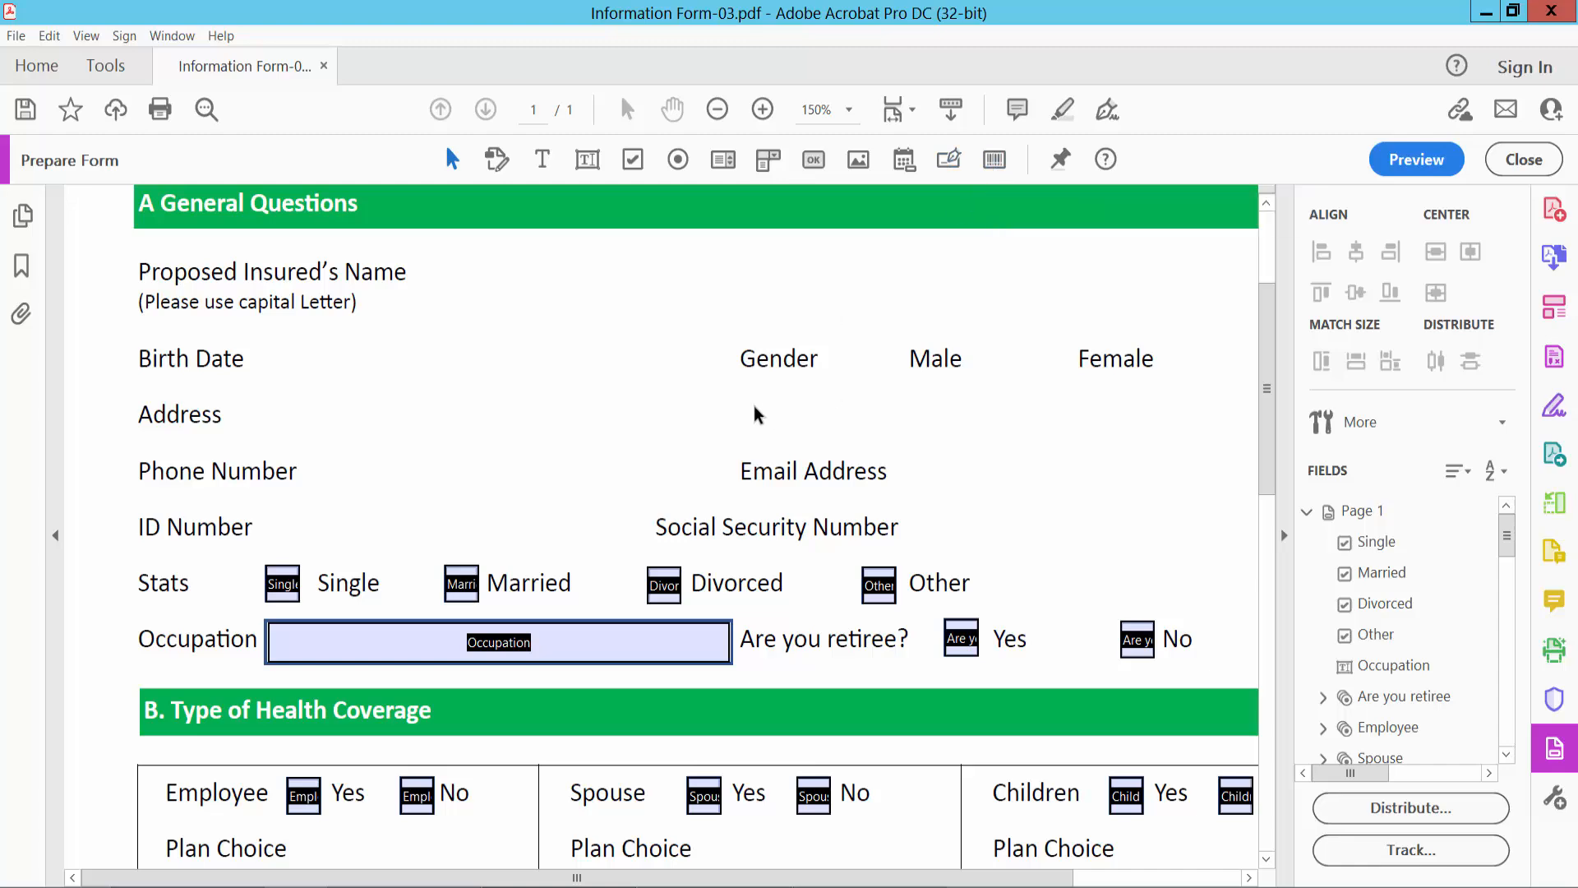
{"action": "scroll", "coordinate": [681, 338], "scroll_direction": "up", "scroll_amount": 1}
{"action": "scroll", "coordinate": [680, 338], "scroll_direction": "down", "scroll_amount": 1}
{"action": "left_click", "coordinate": [588, 162]}
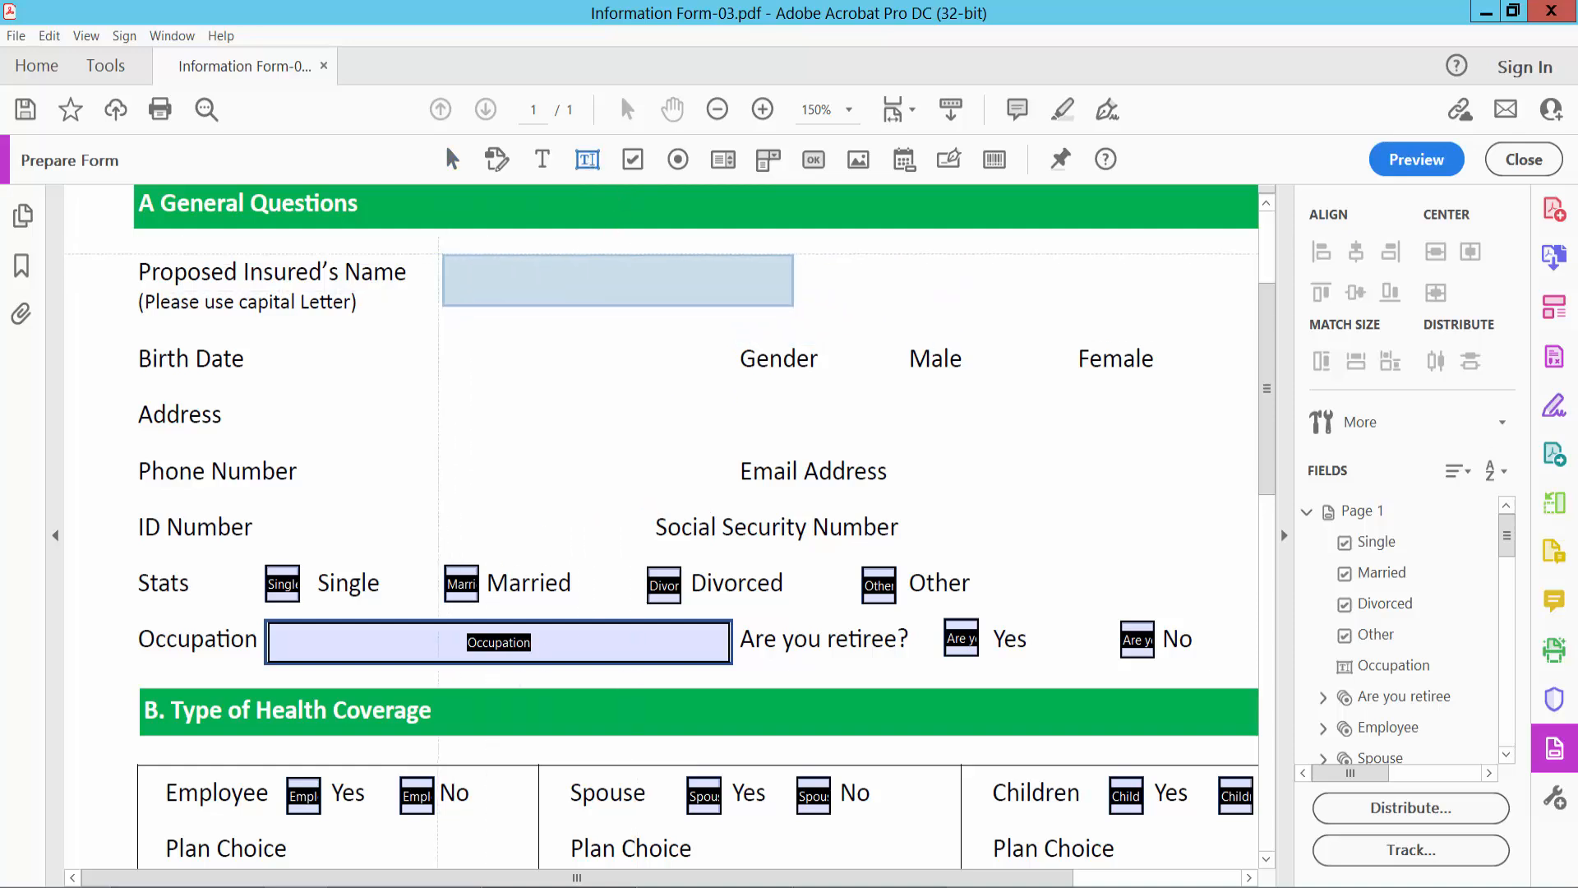
{"action": "left_click_drag", "start_coordinate": [412, 245], "coordinate": [942, 294]}
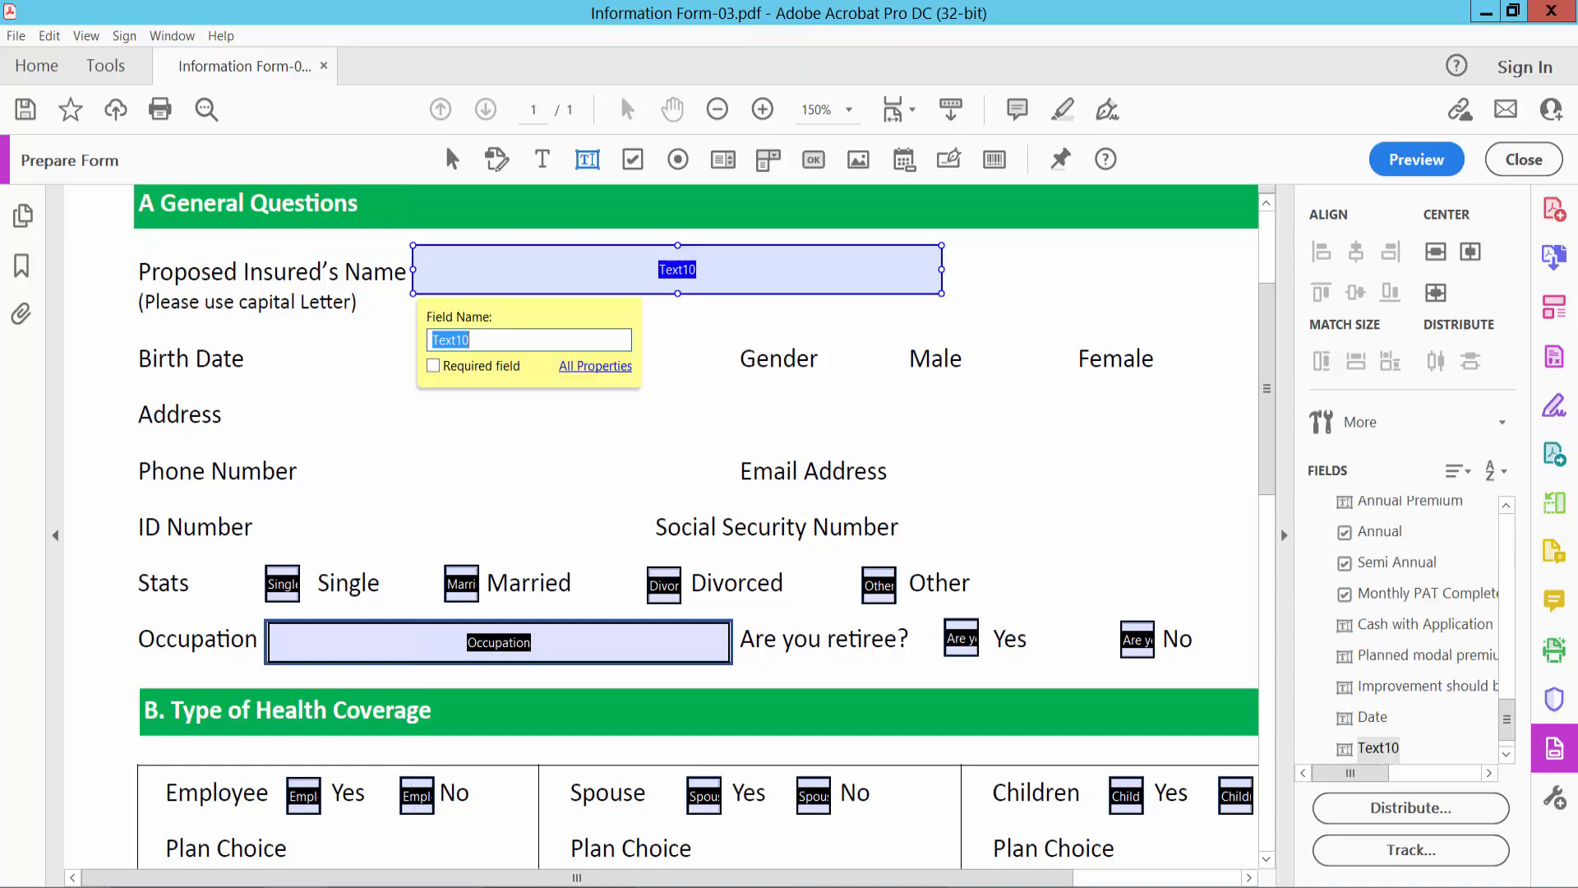
- Open the properties of the Proposed Insured's Name field and examine its general settings and form field visibility choices
{"action": "right_click", "coordinate": [599, 275]}
{"action": "left_click", "coordinate": [660, 296]}
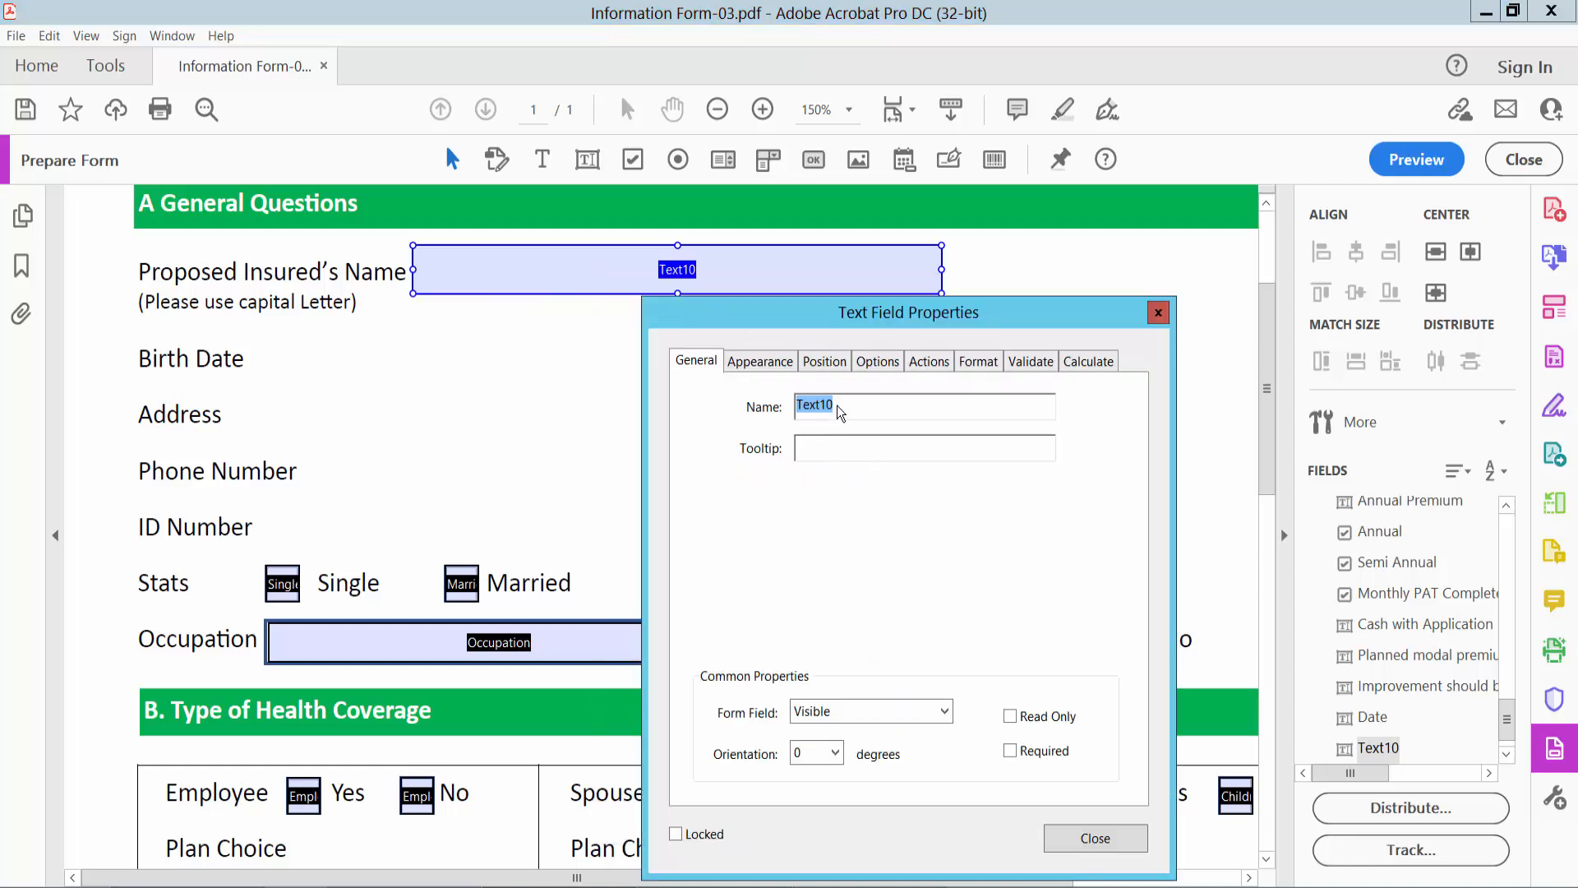
{"action": "left_click", "coordinate": [826, 445]}
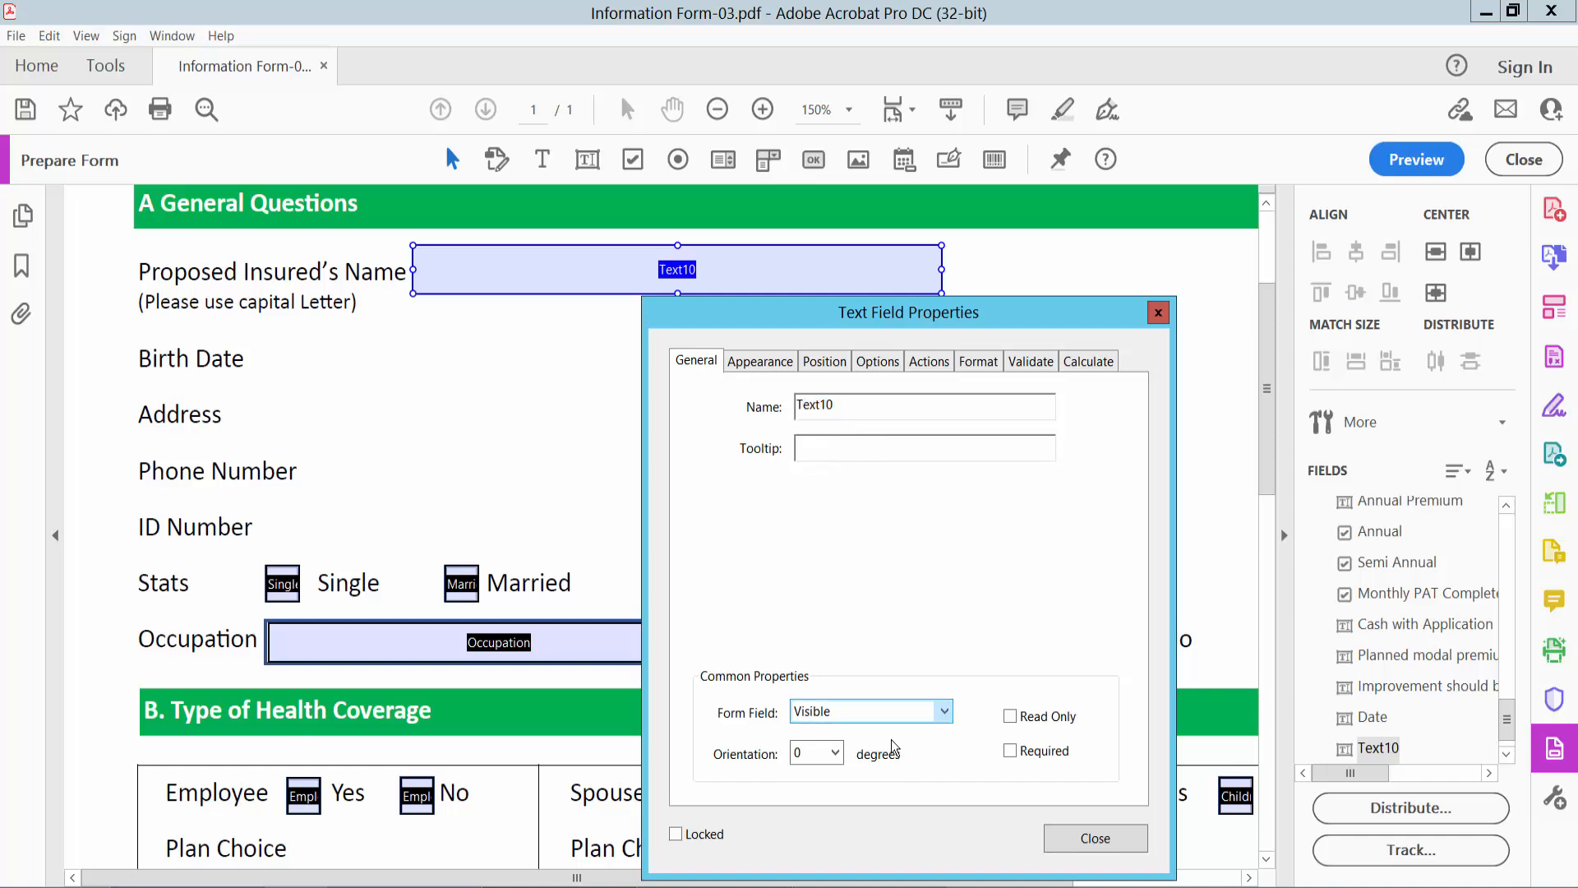
{"action": "left_click", "coordinate": [943, 713]}
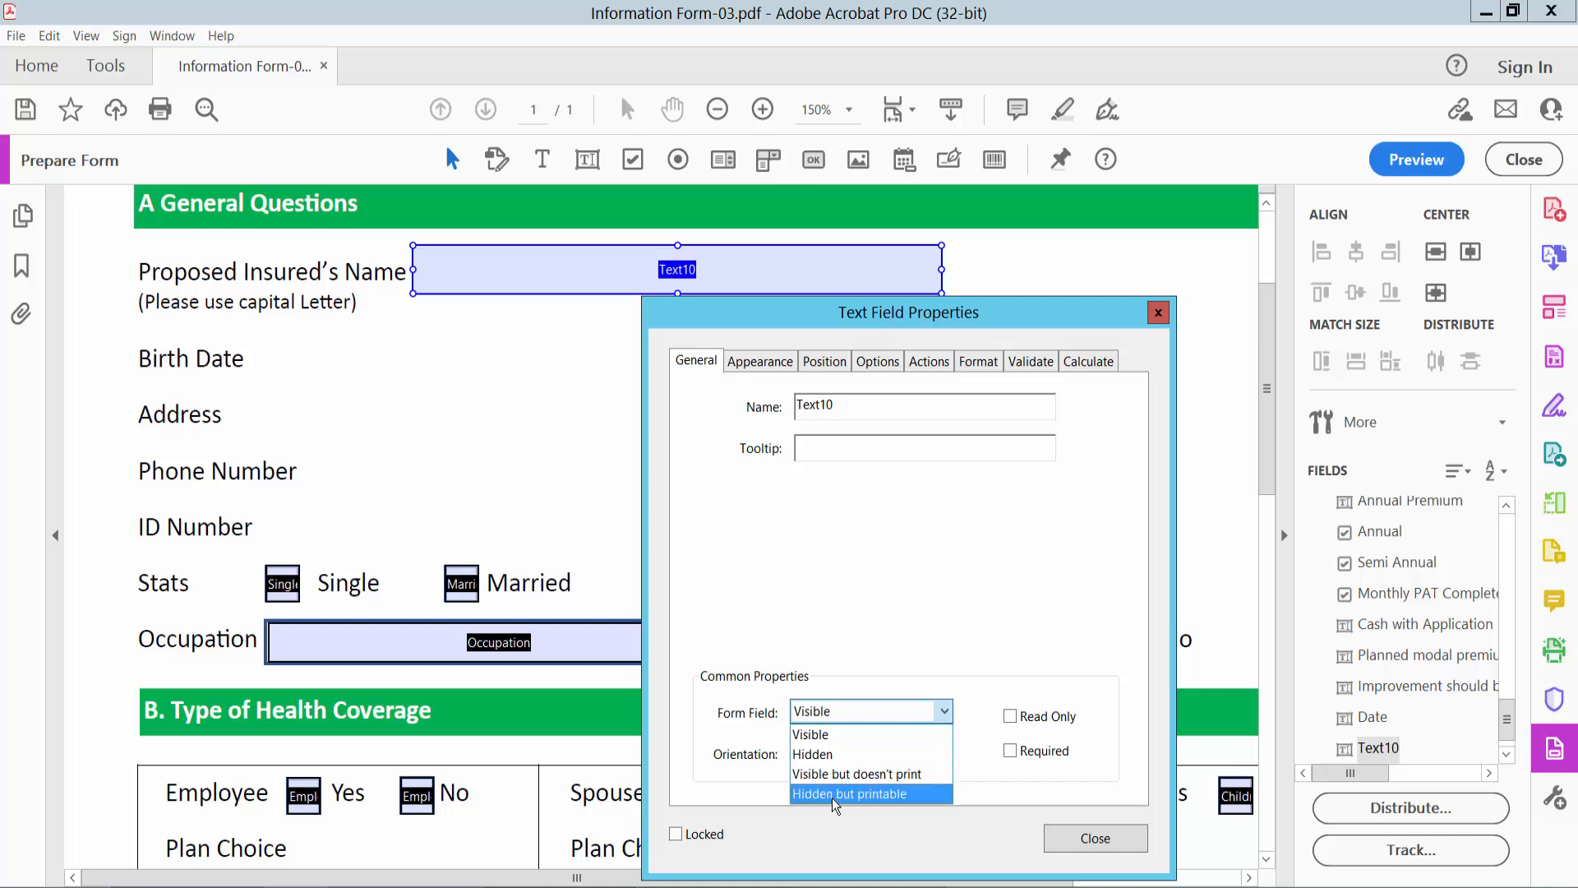
{"action": "left_click", "coordinate": [958, 659]}
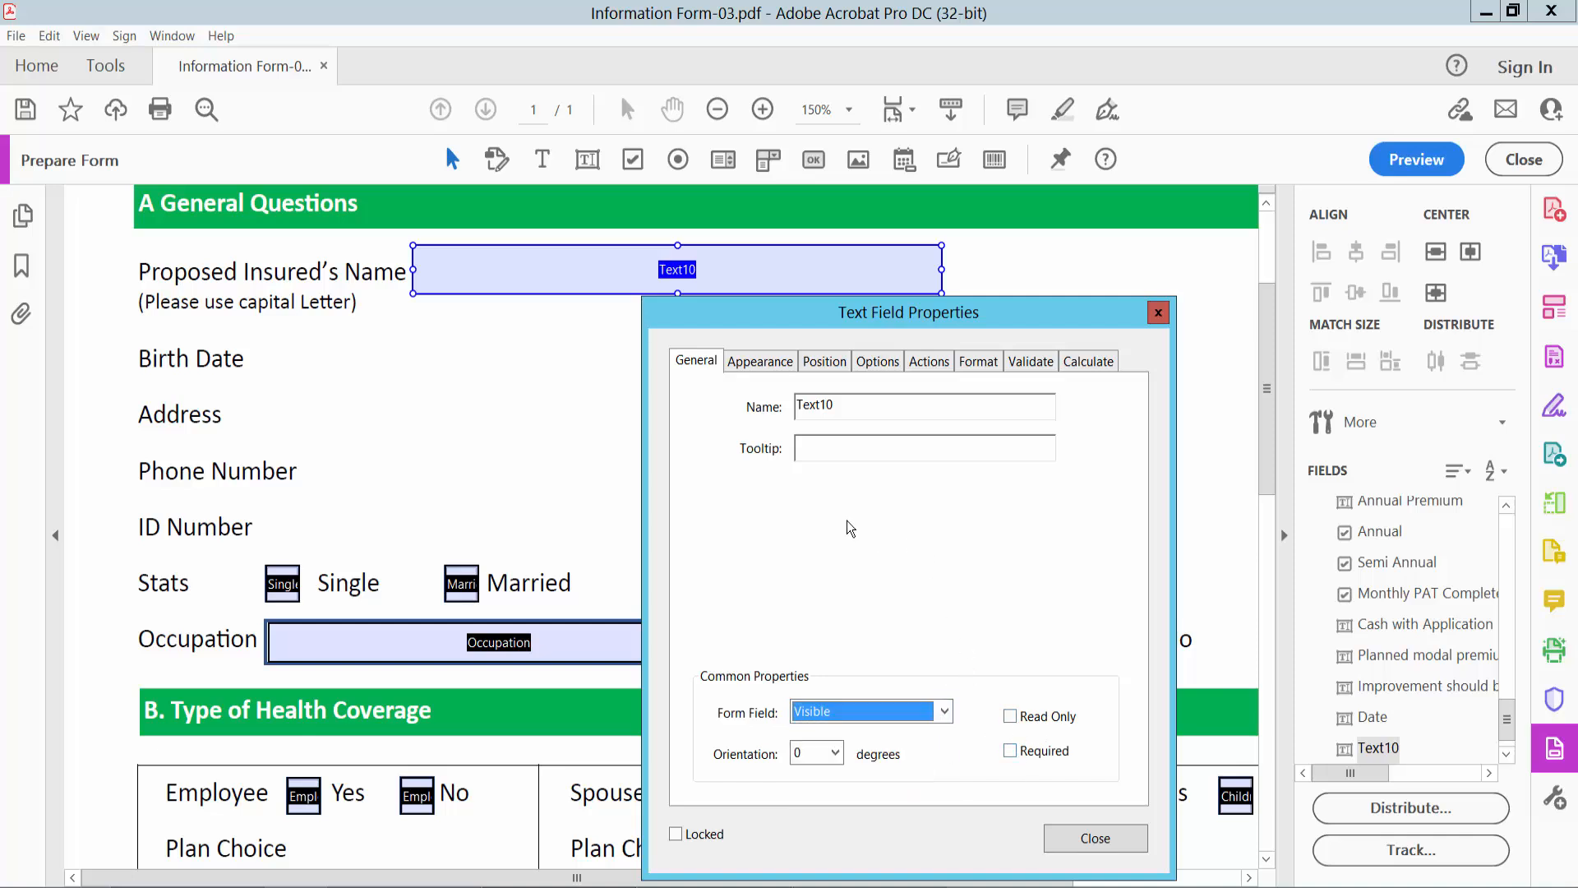
- Give the Proposed Insured's Name field a blue border of medium thickness, a white fill and a solid line style
{"action": "left_click", "coordinate": [762, 363]}
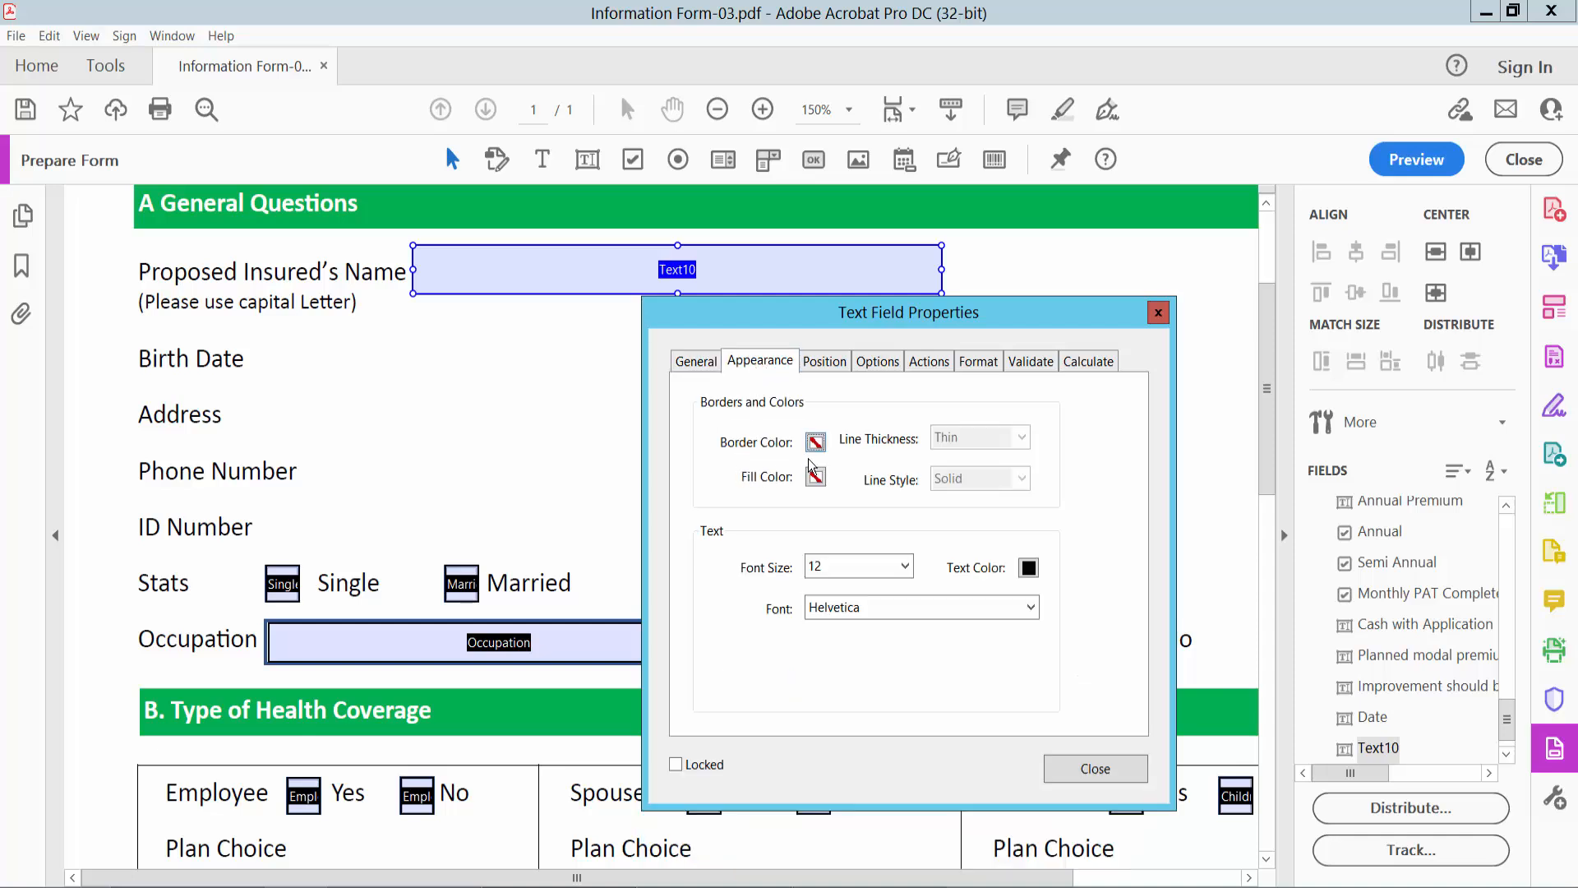
{"action": "left_click", "coordinate": [816, 444]}
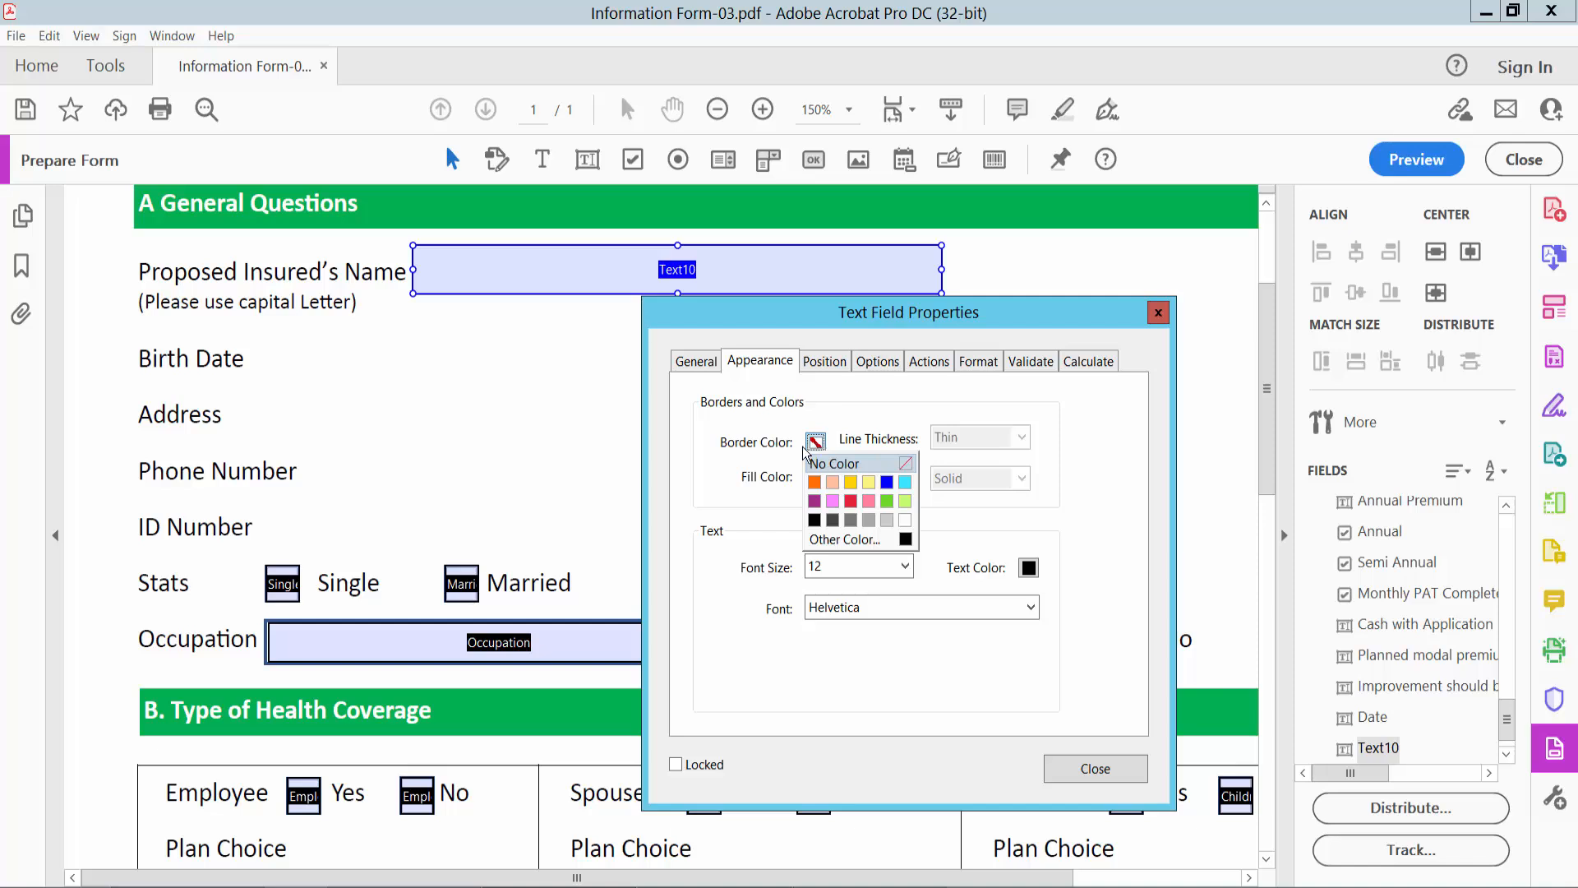
{"action": "left_click", "coordinate": [885, 483]}
{"action": "left_click", "coordinate": [1021, 437]}
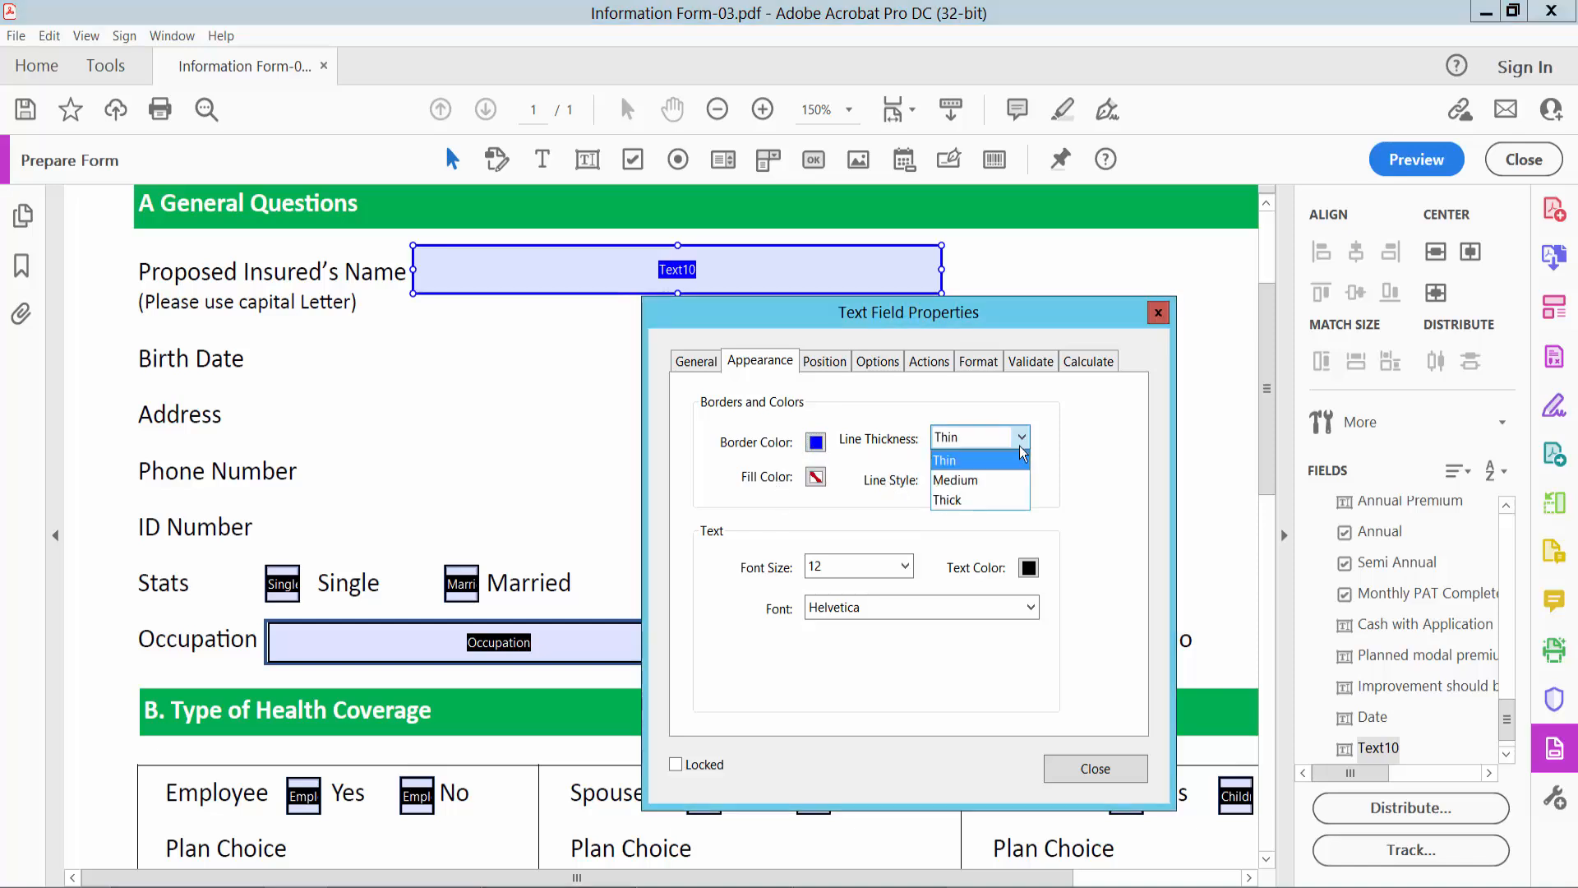
{"action": "left_click", "coordinate": [961, 473]}
{"action": "left_click", "coordinate": [815, 476]}
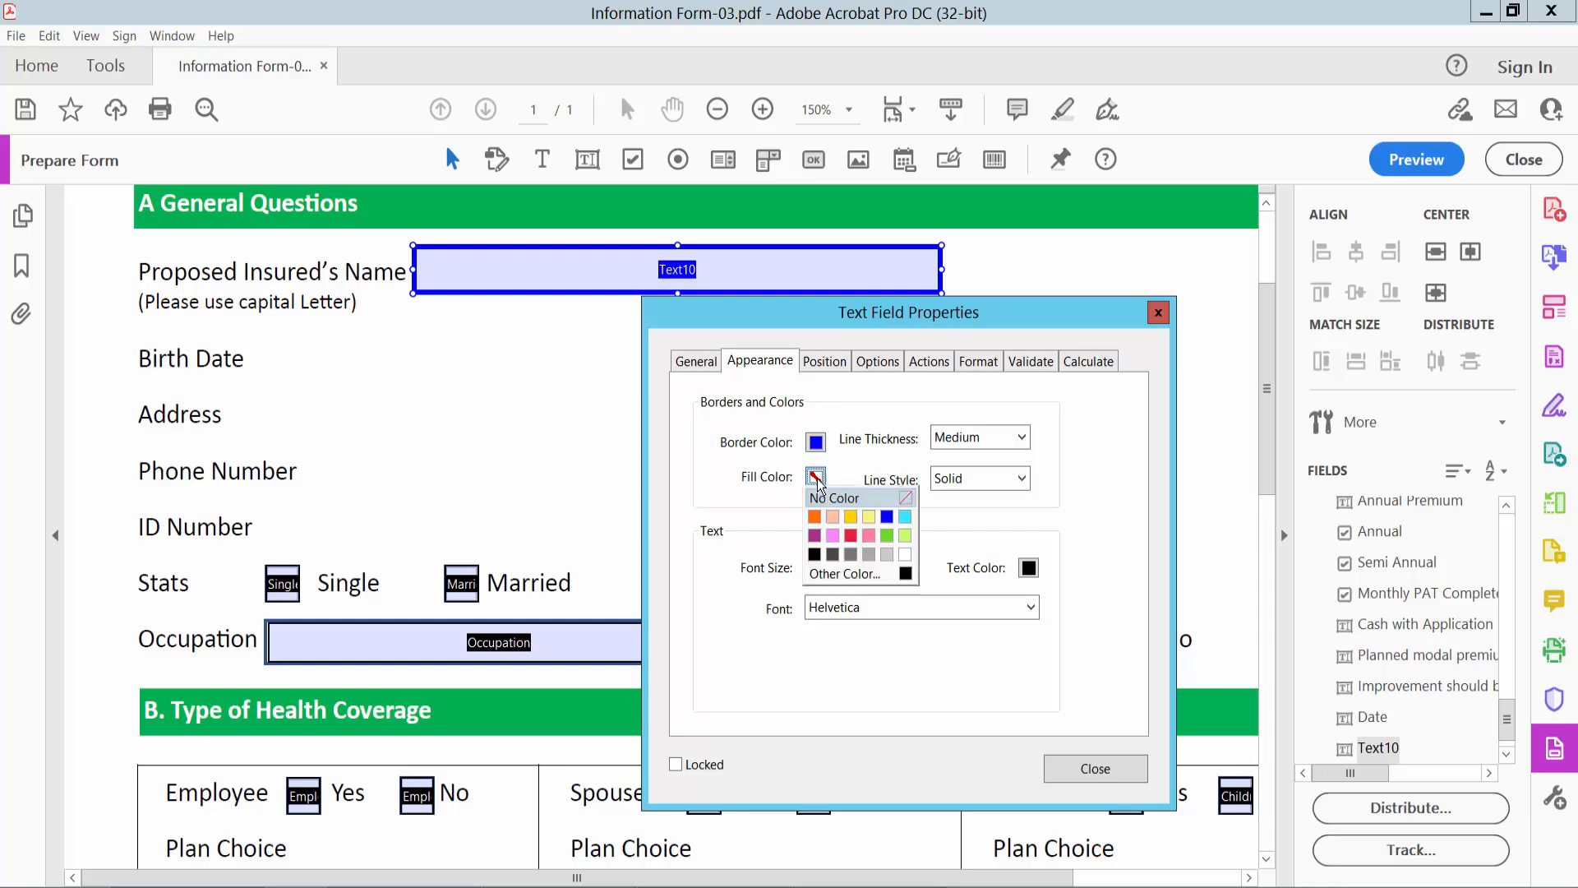
{"action": "left_click", "coordinate": [906, 555]}
{"action": "left_click", "coordinate": [1021, 479]}
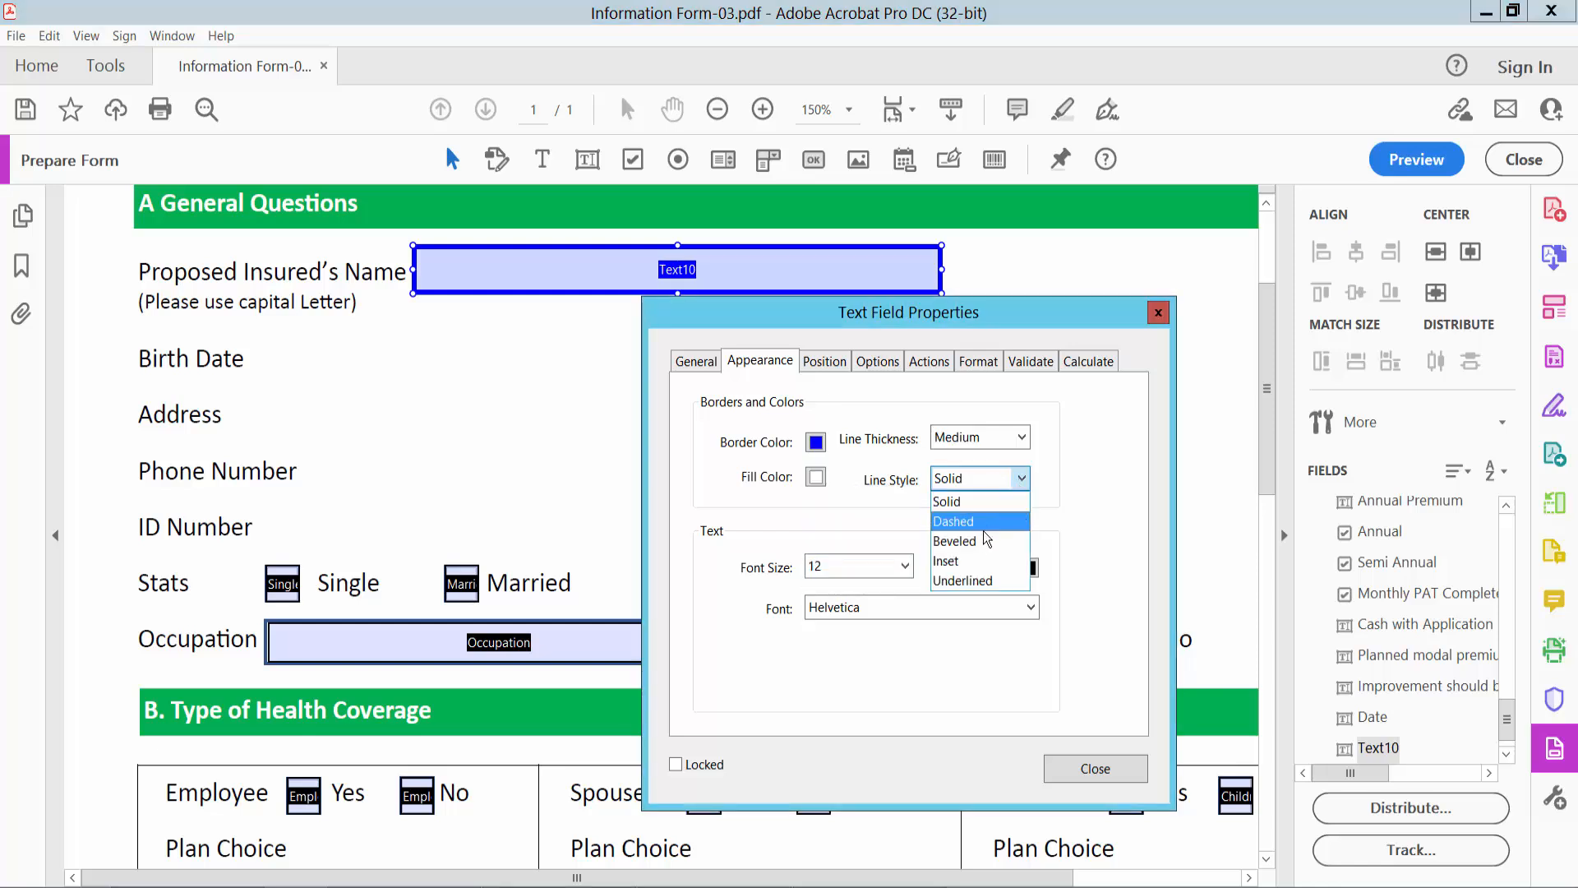
{"action": "left_click", "coordinate": [971, 503]}
- Format the field's text with Auto font size, red color and the Times Bold-Italic font
{"action": "left_click", "coordinate": [905, 565]}
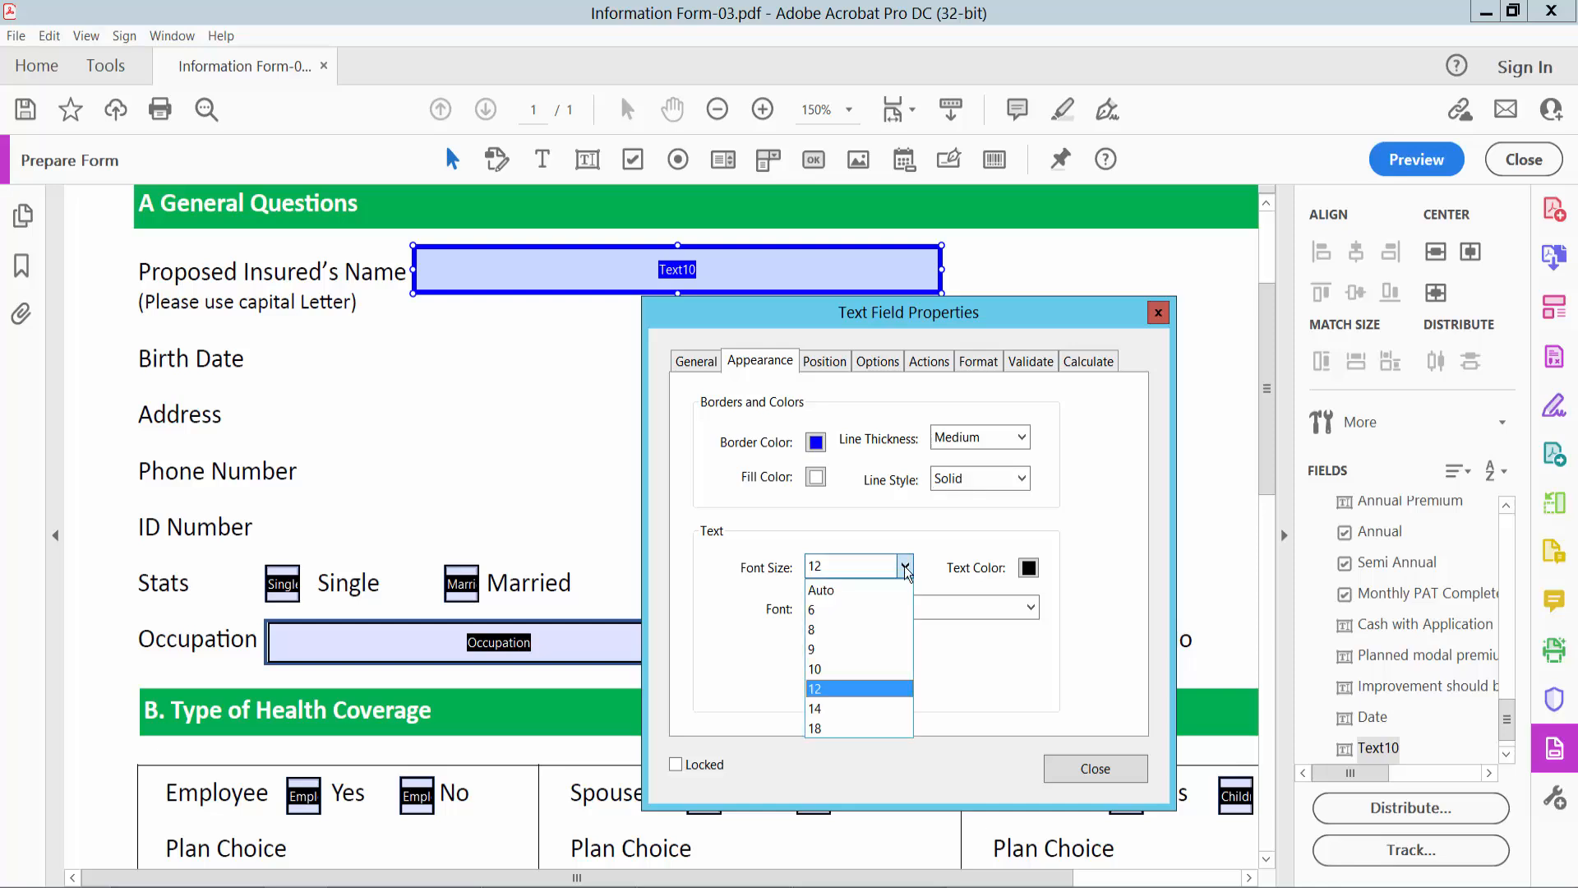
{"action": "left_click", "coordinate": [847, 592]}
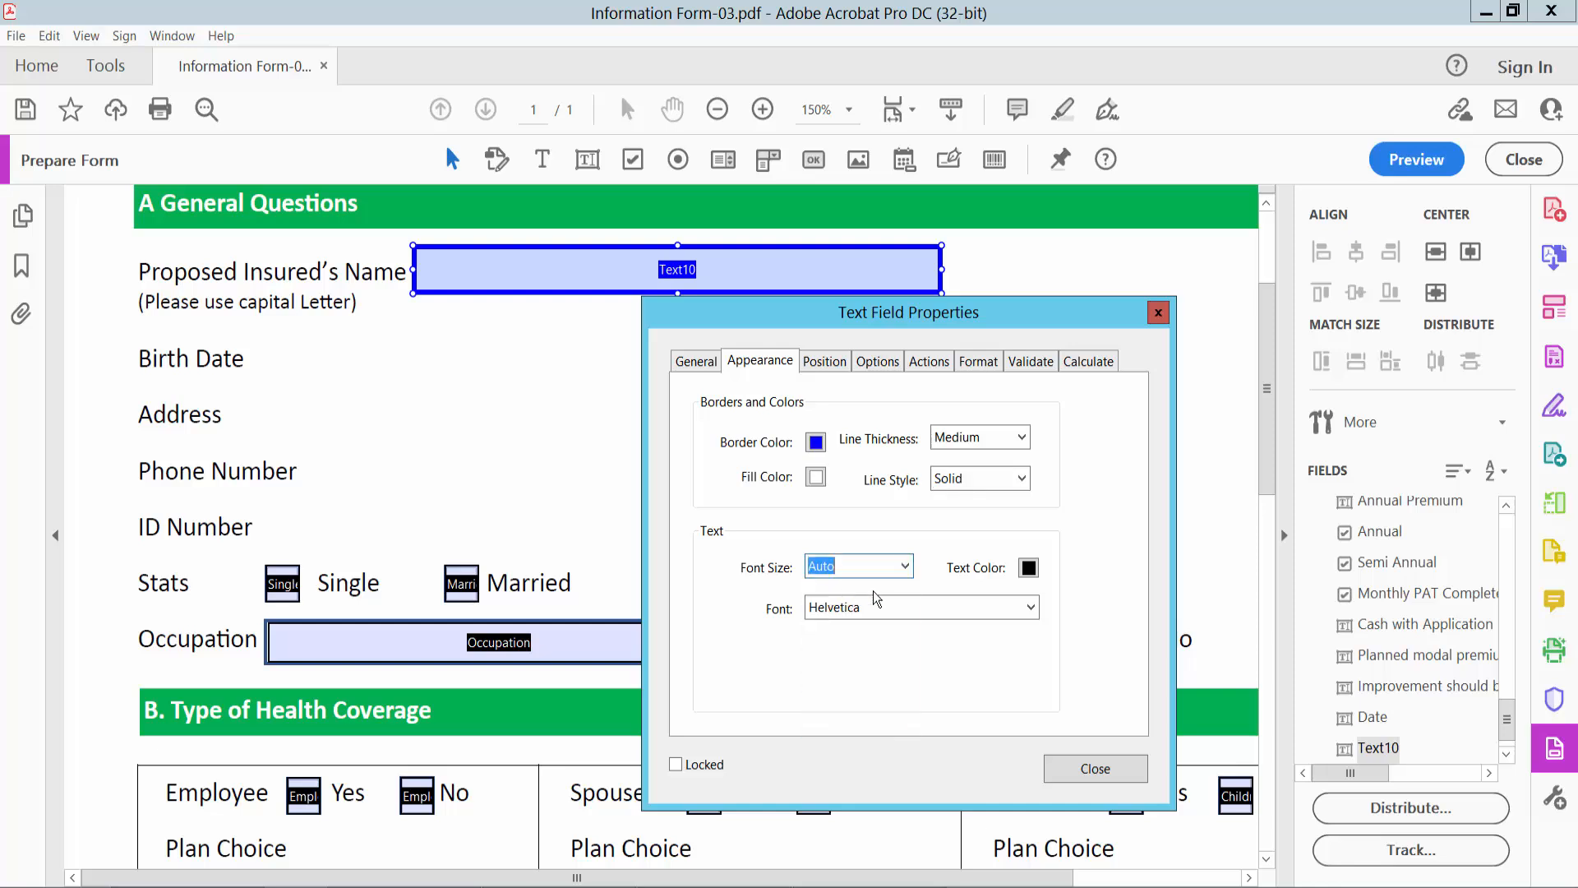
{"action": "left_click", "coordinate": [1029, 568]}
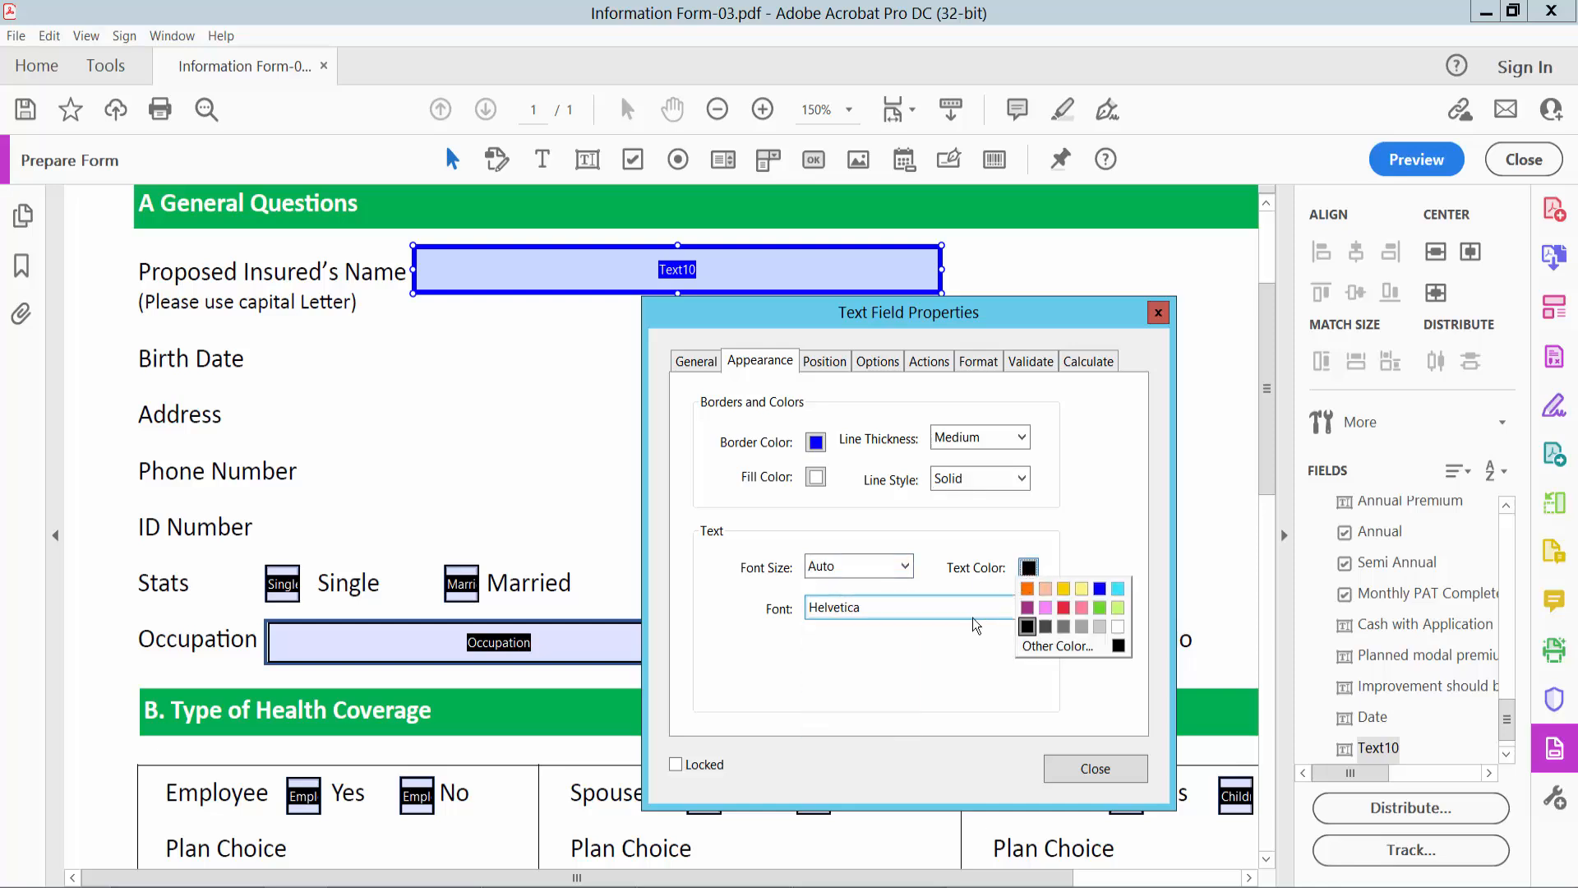
{"action": "left_click", "coordinate": [1063, 609]}
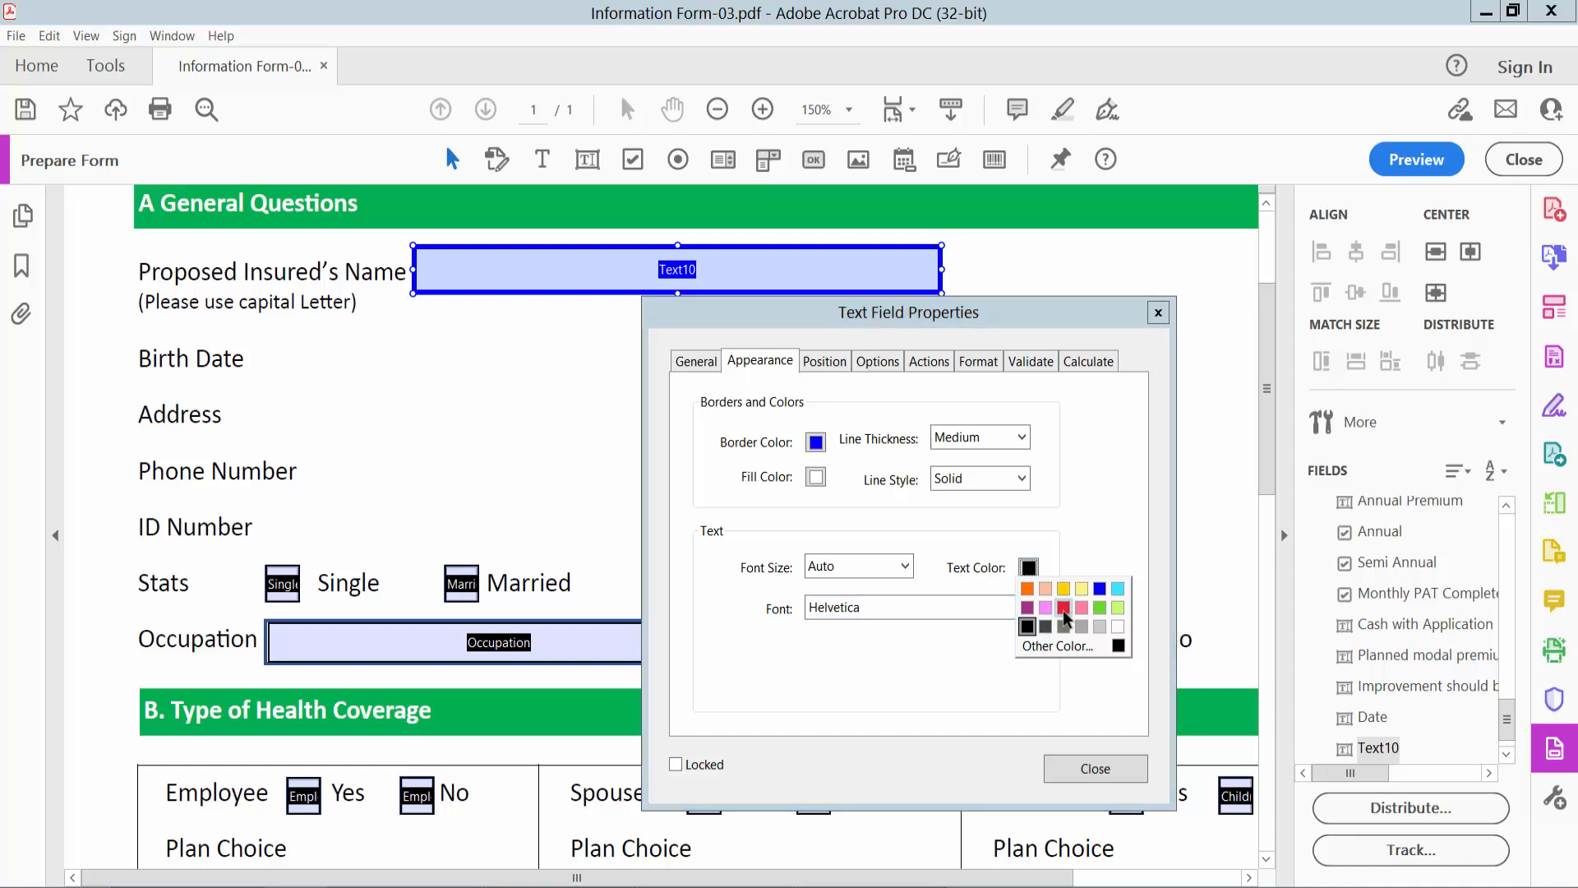
{"action": "left_click", "coordinate": [1031, 608]}
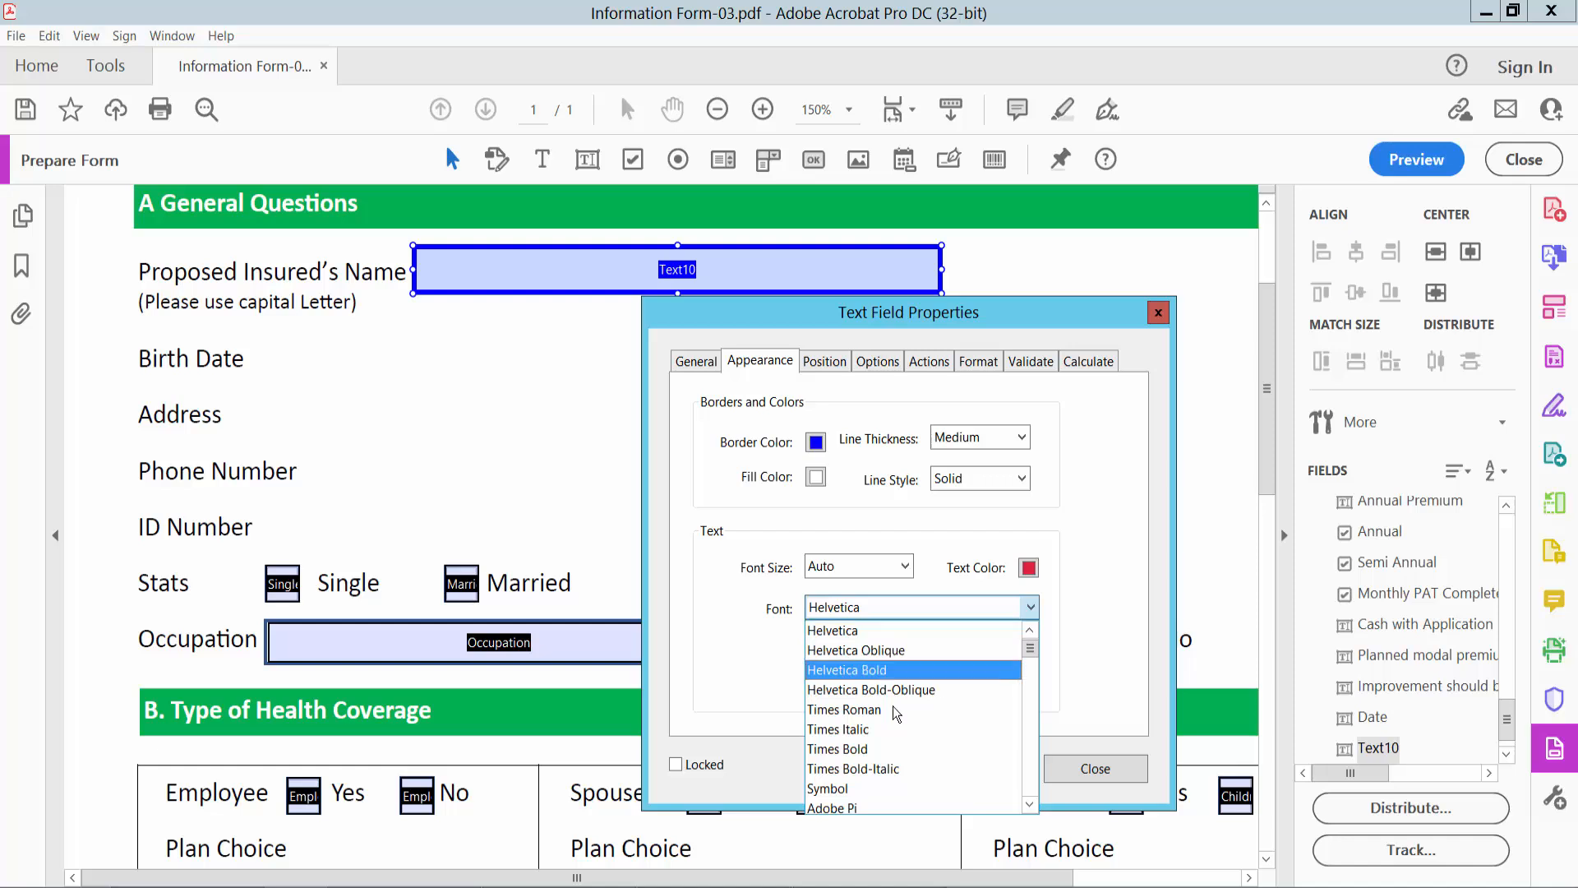
{"action": "left_click", "coordinate": [879, 767]}
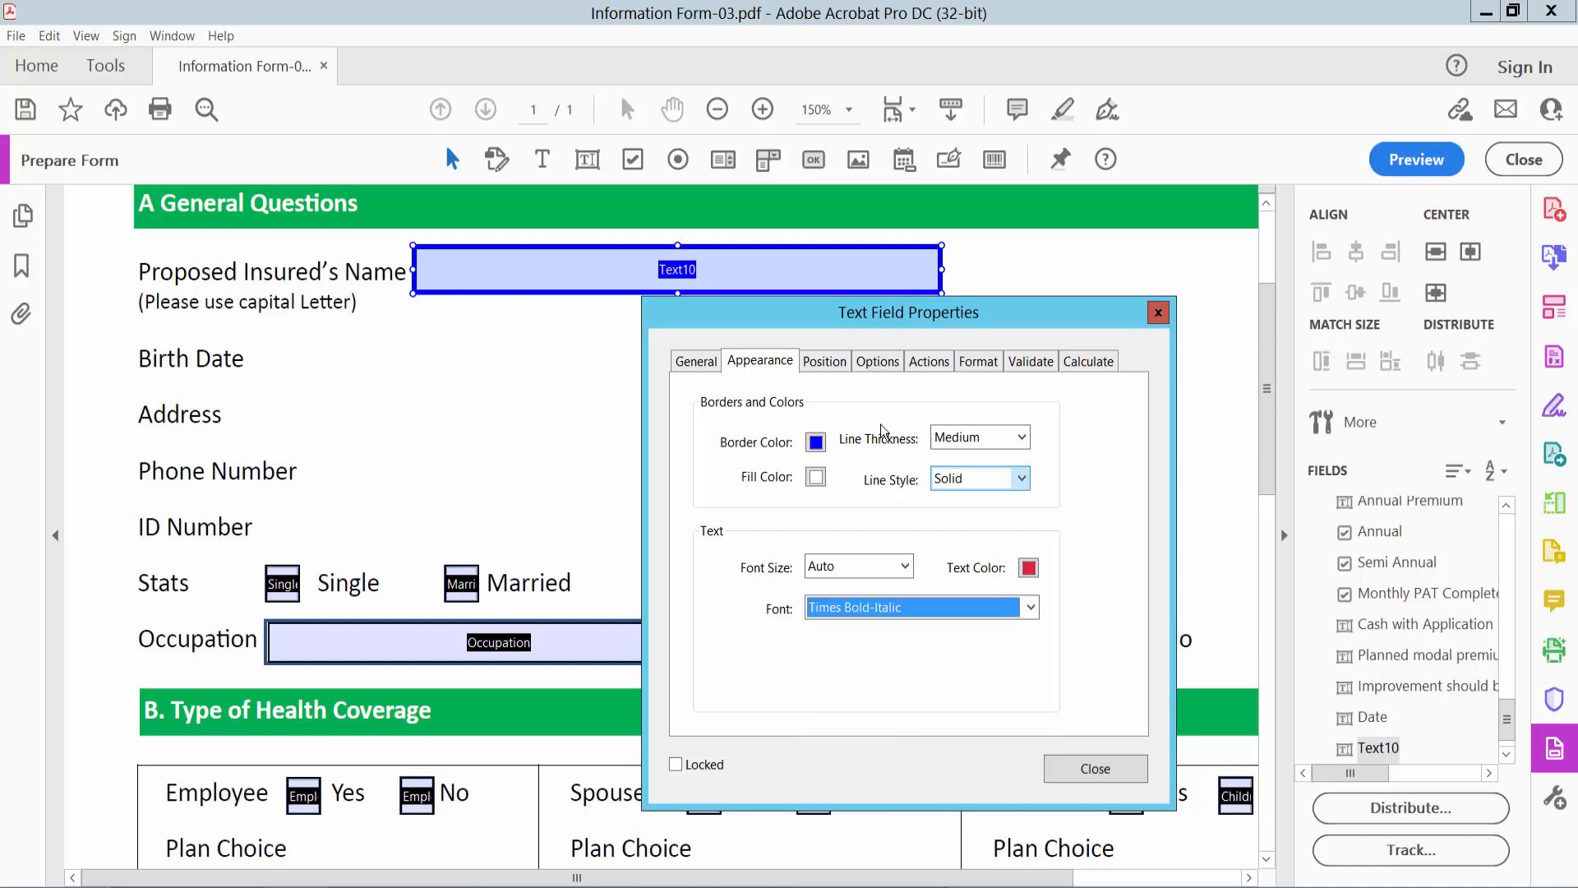
- Set the text alignment of the Proposed Insured's Name field to Center
{"action": "left_click", "coordinate": [876, 361]}
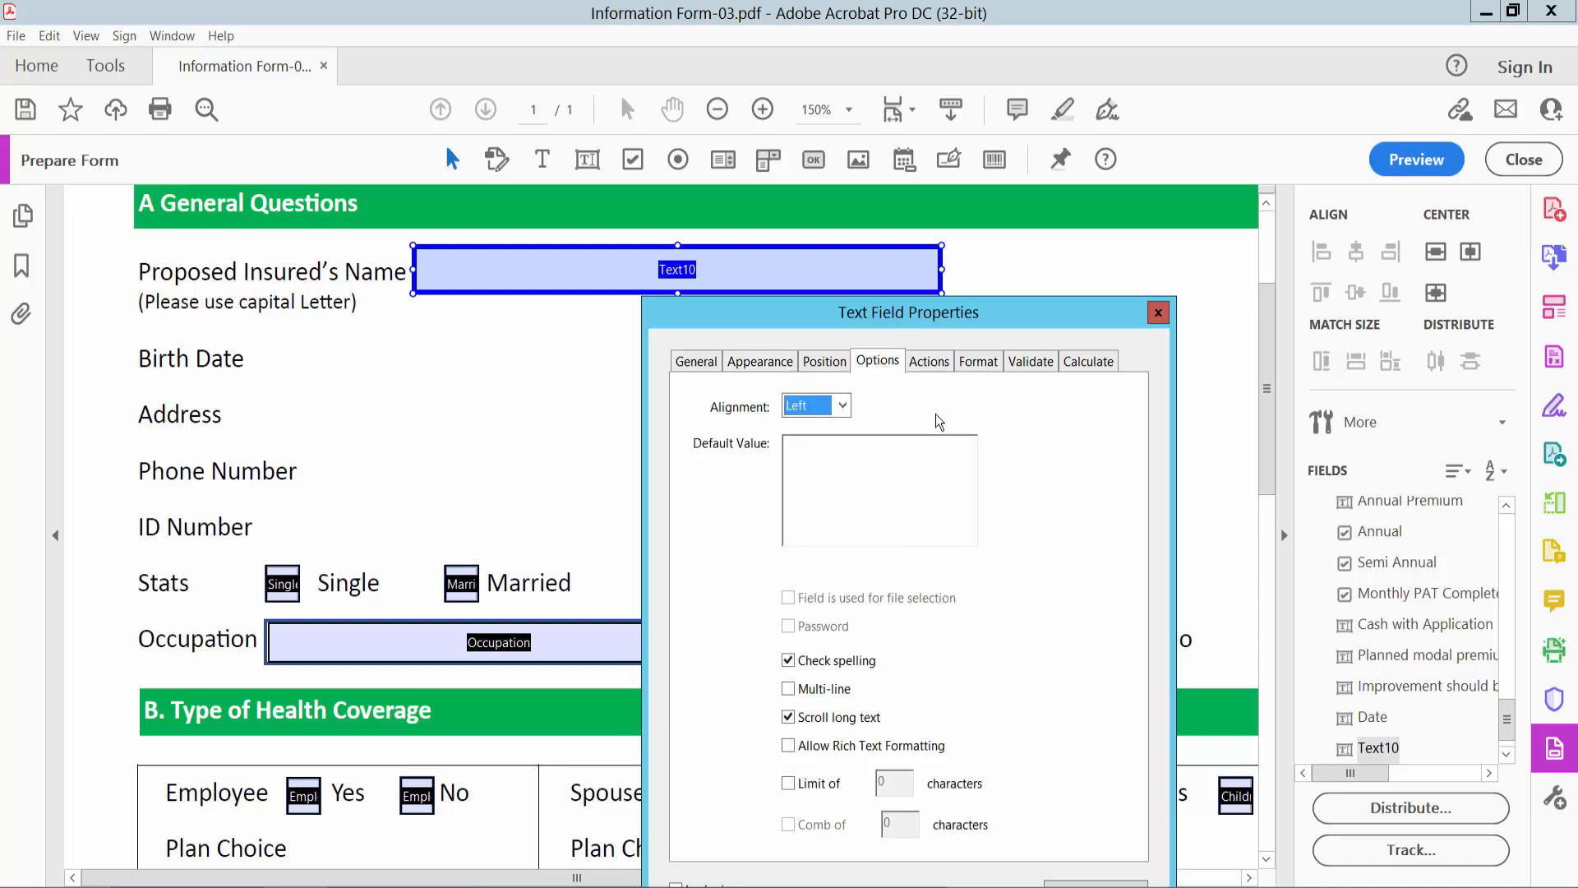
{"action": "left_click", "coordinate": [842, 406]}
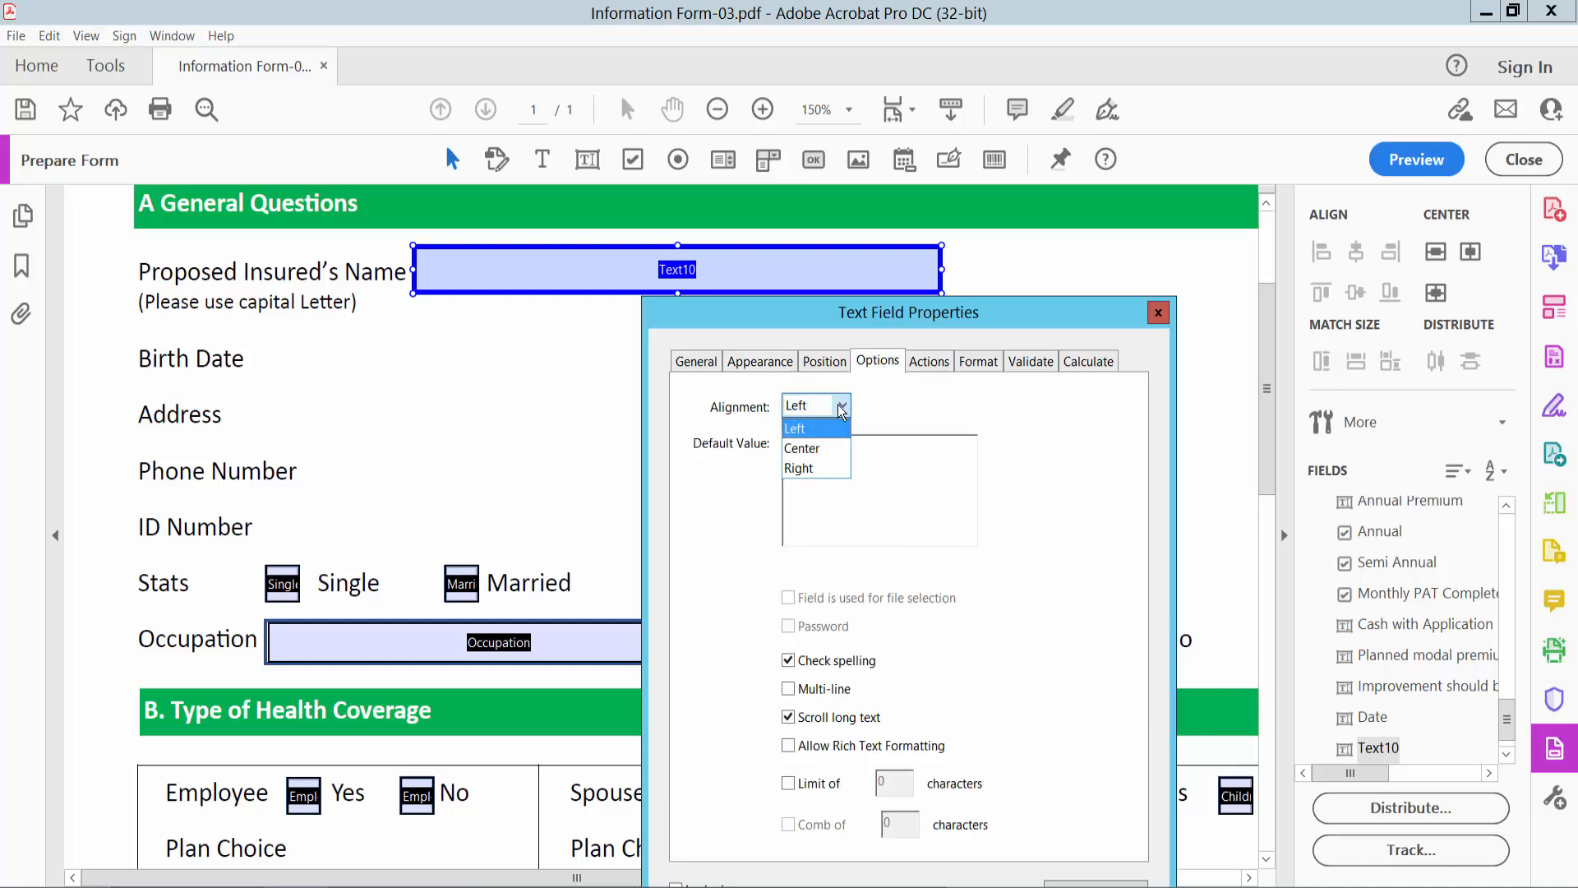
{"action": "left_click", "coordinate": [802, 449]}
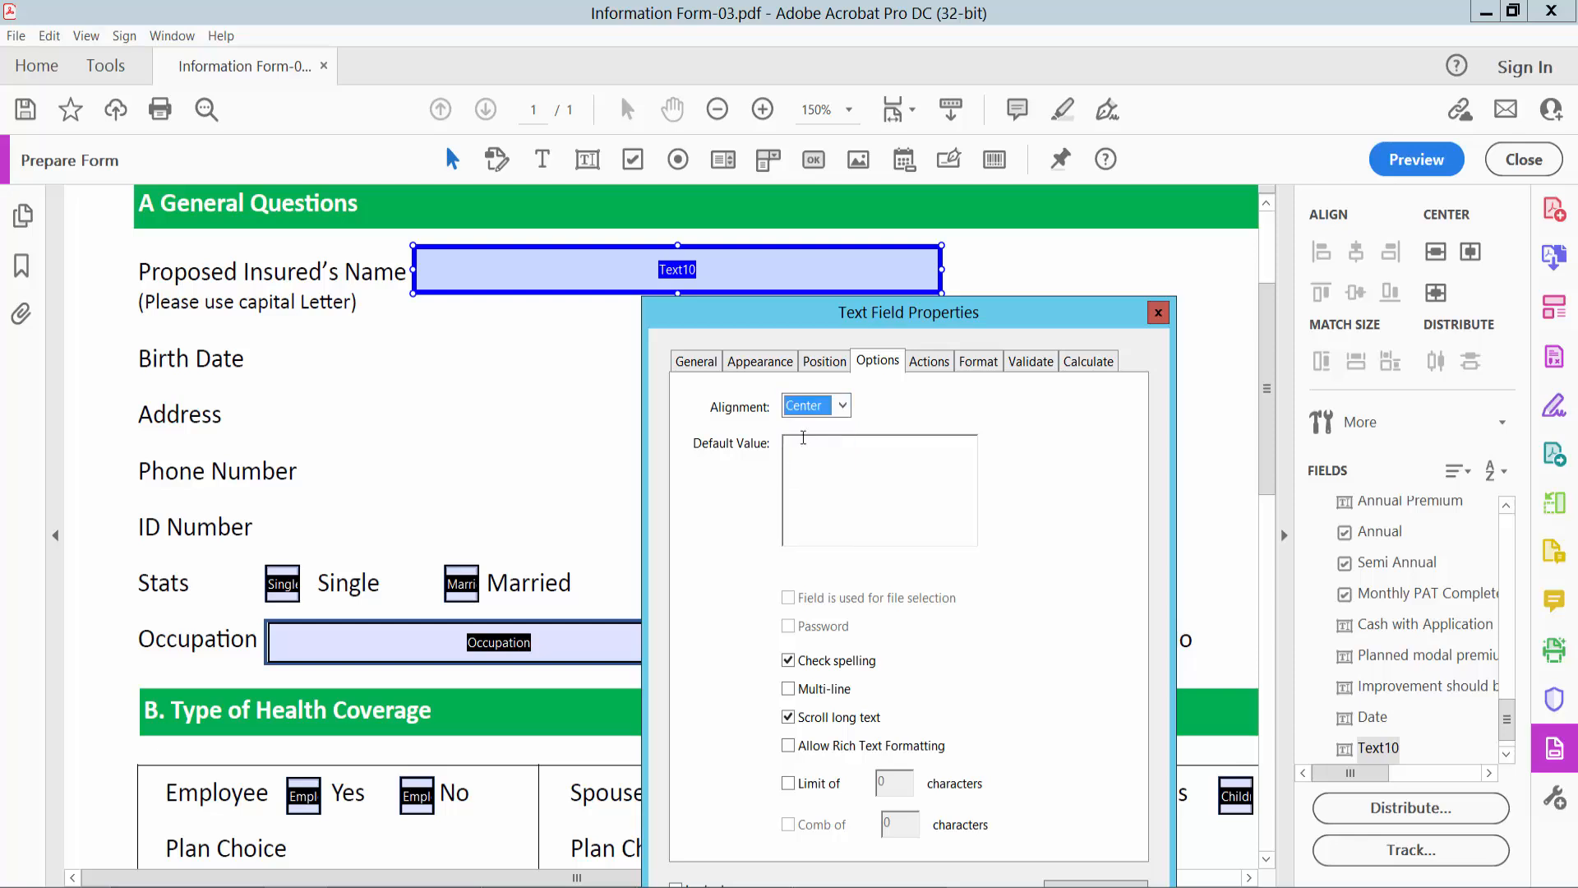
- Try out the multi-line option and the character limit on the Proposed Insured's Name field
{"action": "left_click", "coordinate": [791, 692]}
{"action": "left_click", "coordinate": [791, 693]}
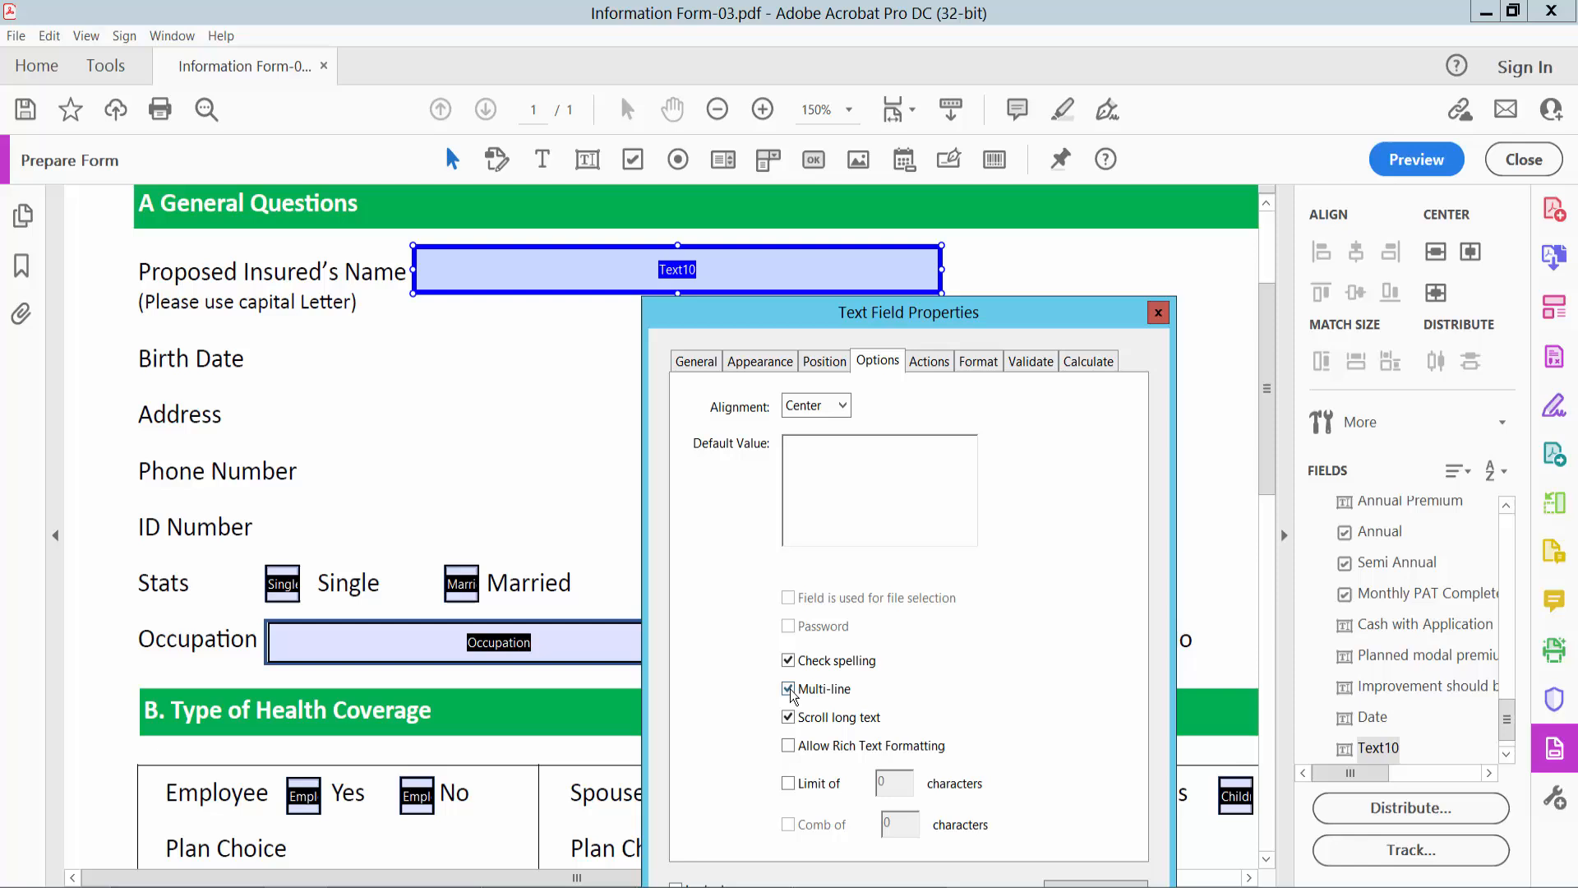
{"action": "left_click", "coordinate": [788, 783]}
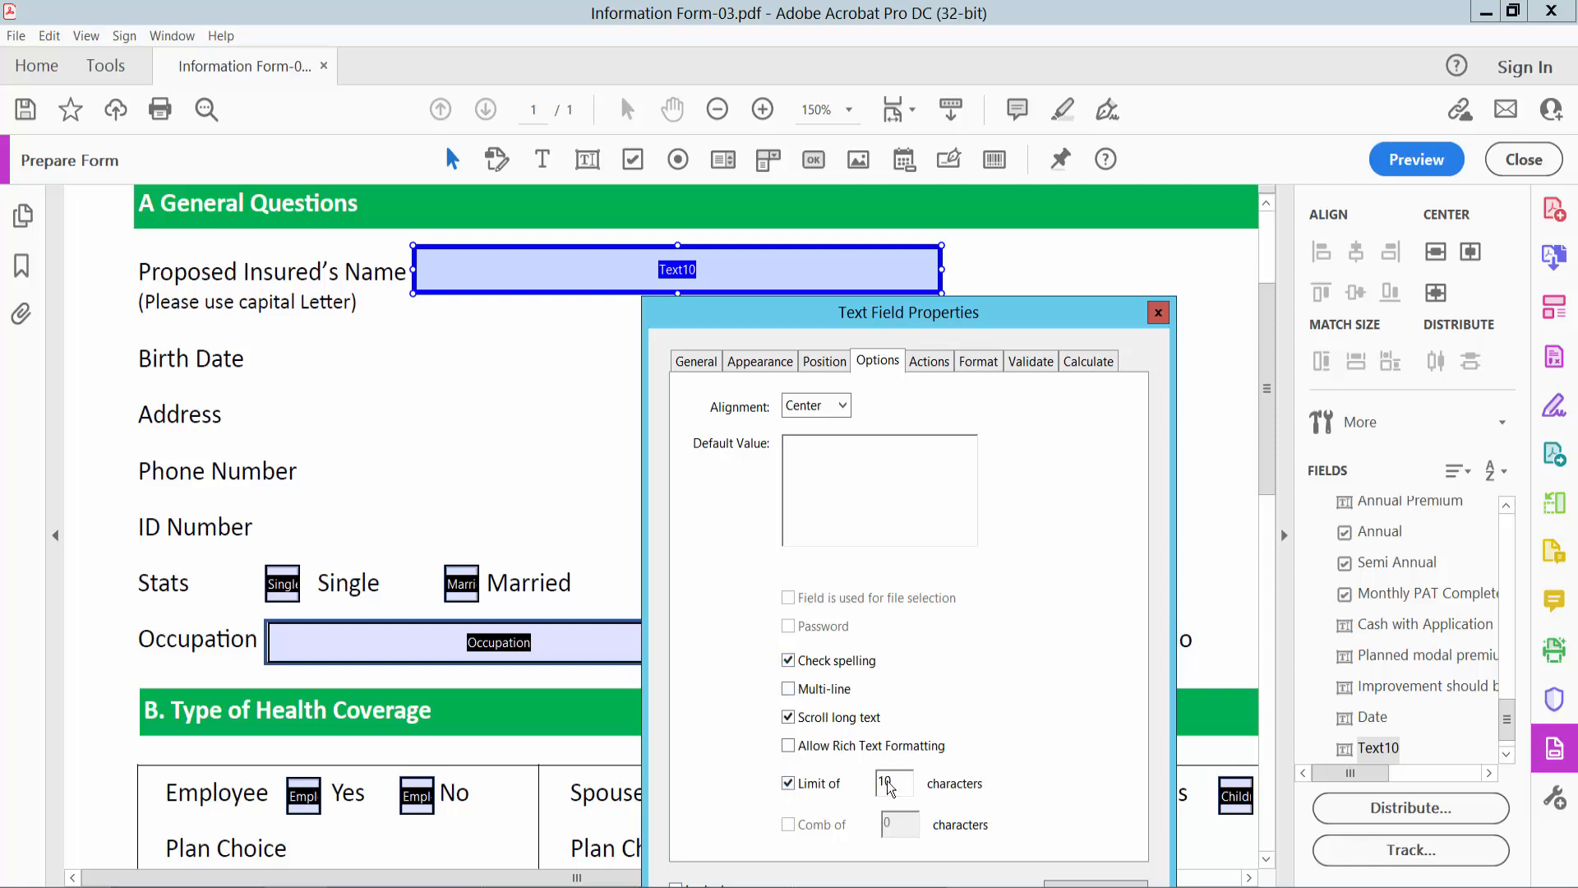
{"action": "left_click", "coordinate": [789, 784]}
- Close the field properties, preview the form and fill the Proposed Insured's Name field with "type text here"
{"action": "left_click_drag", "start_coordinate": [1038, 313], "coordinate": [1069, 189]}
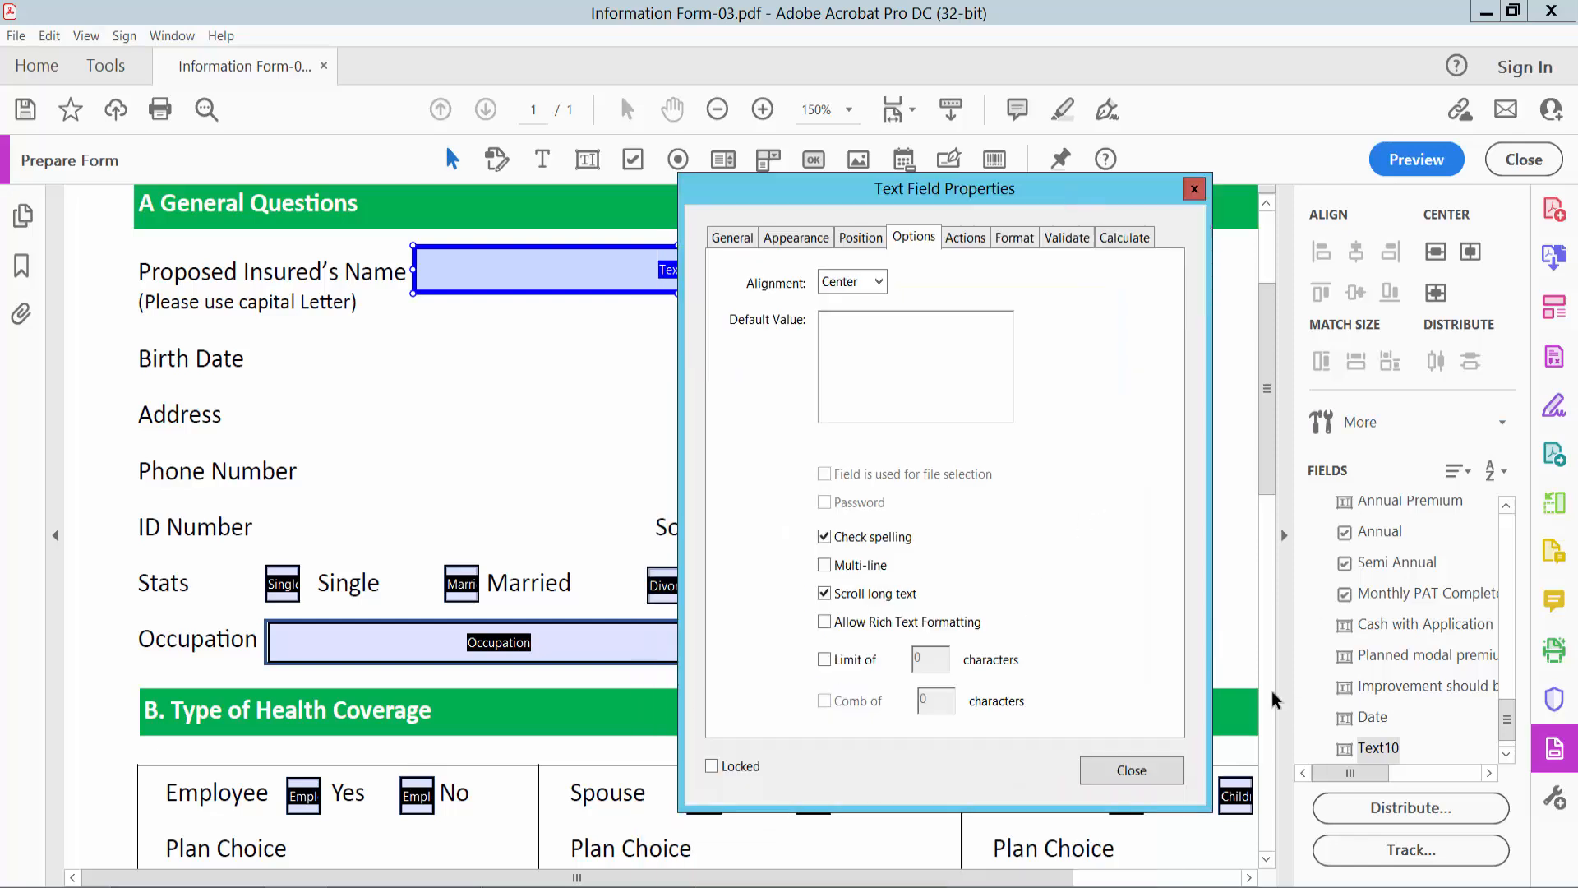
{"action": "left_click", "coordinate": [1137, 774]}
{"action": "left_click", "coordinate": [1416, 159]}
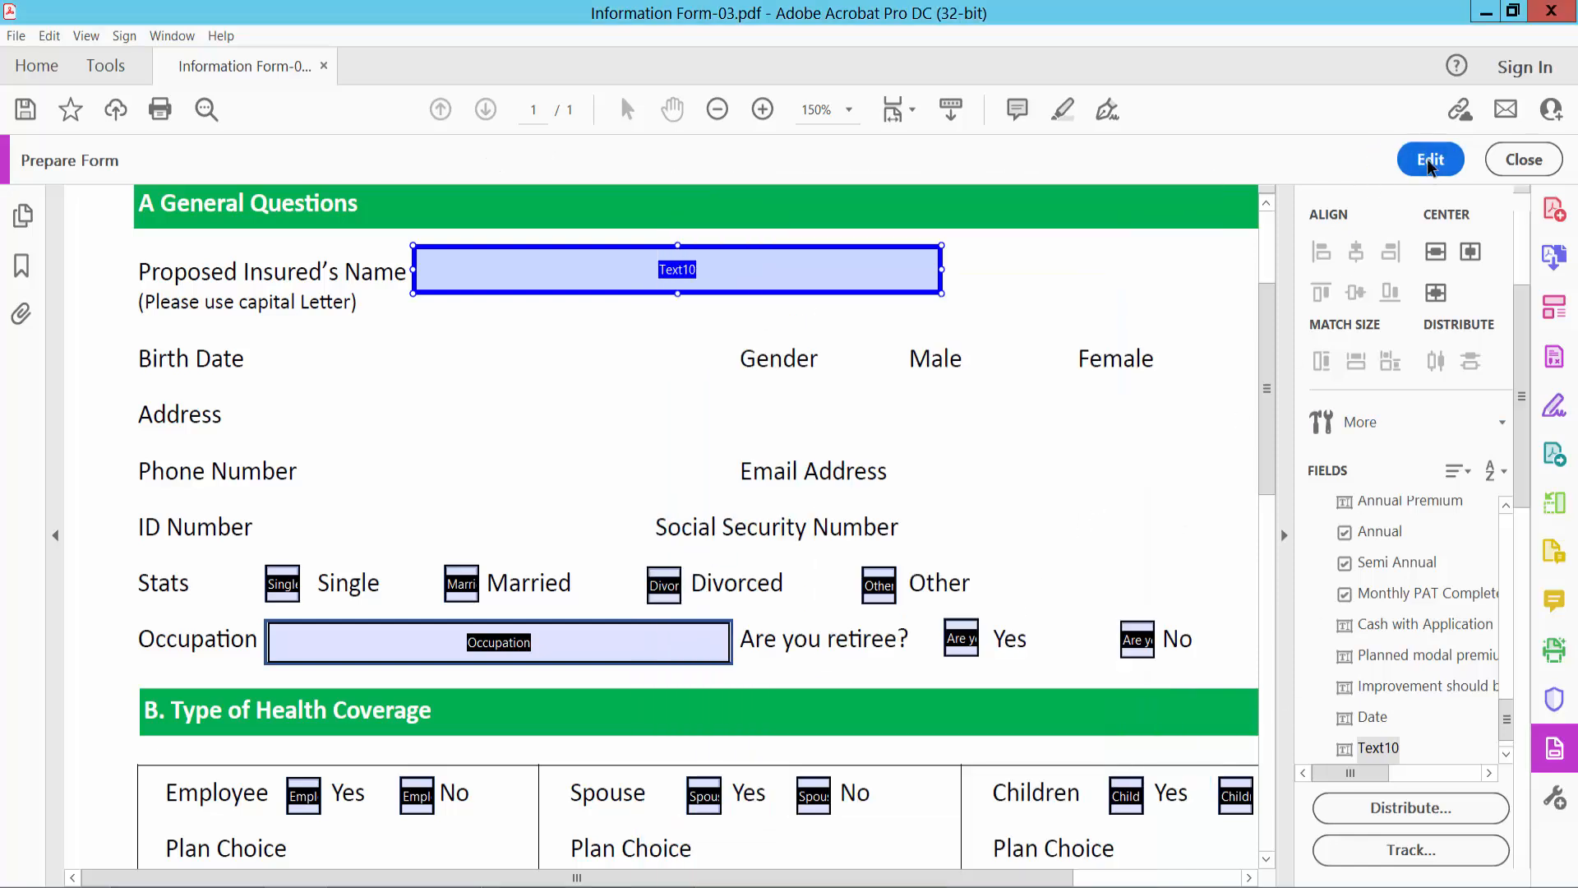
{"action": "left_click", "coordinate": [620, 272]}
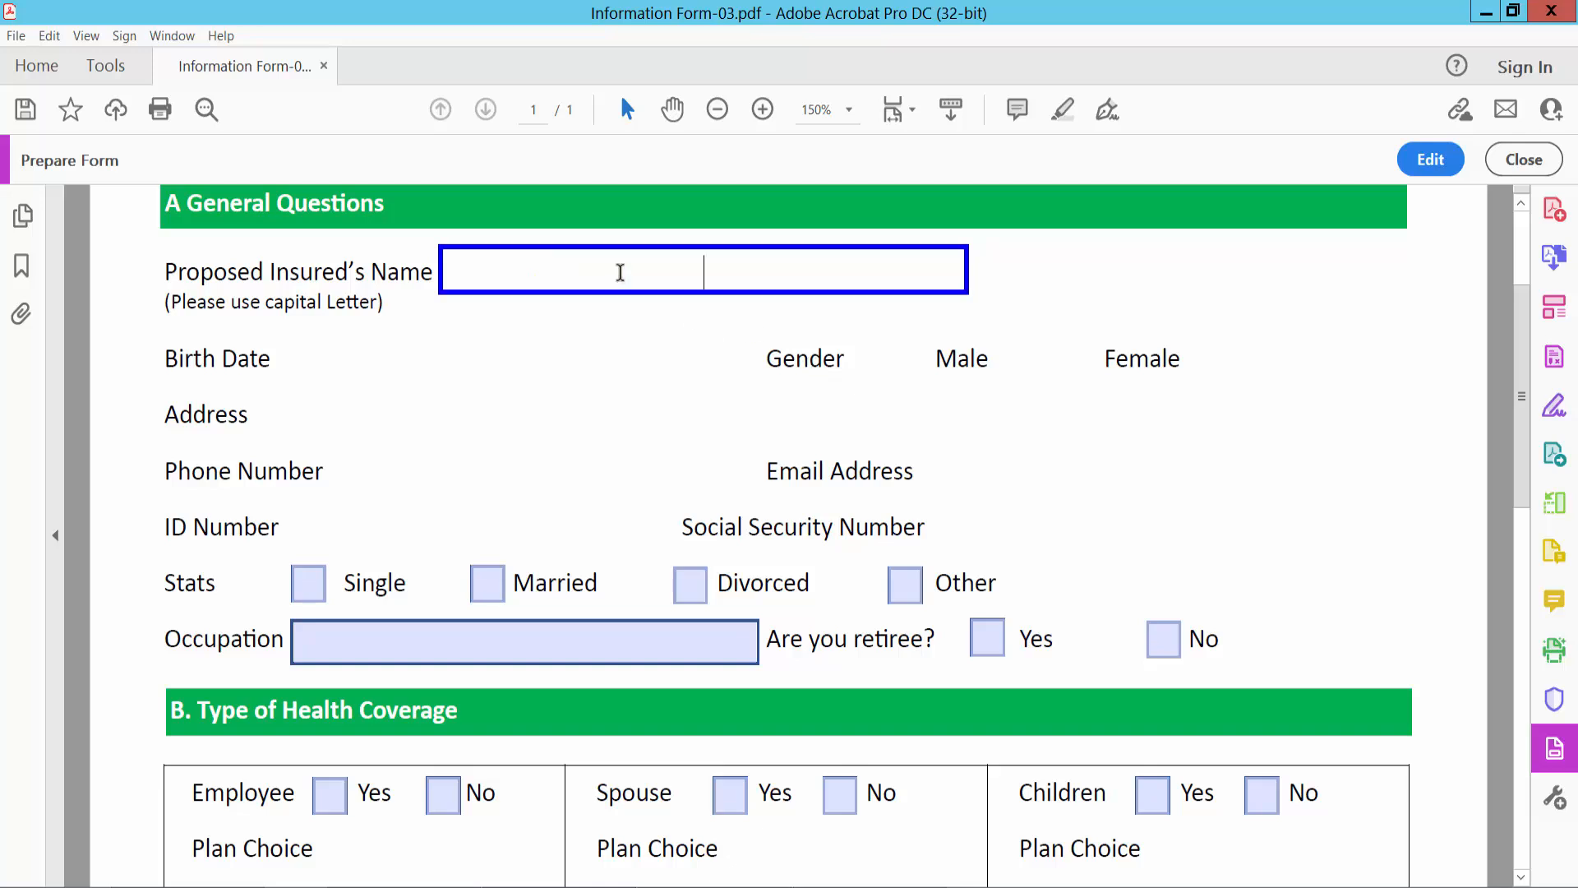
{"action": "type", "text": "type text her"}
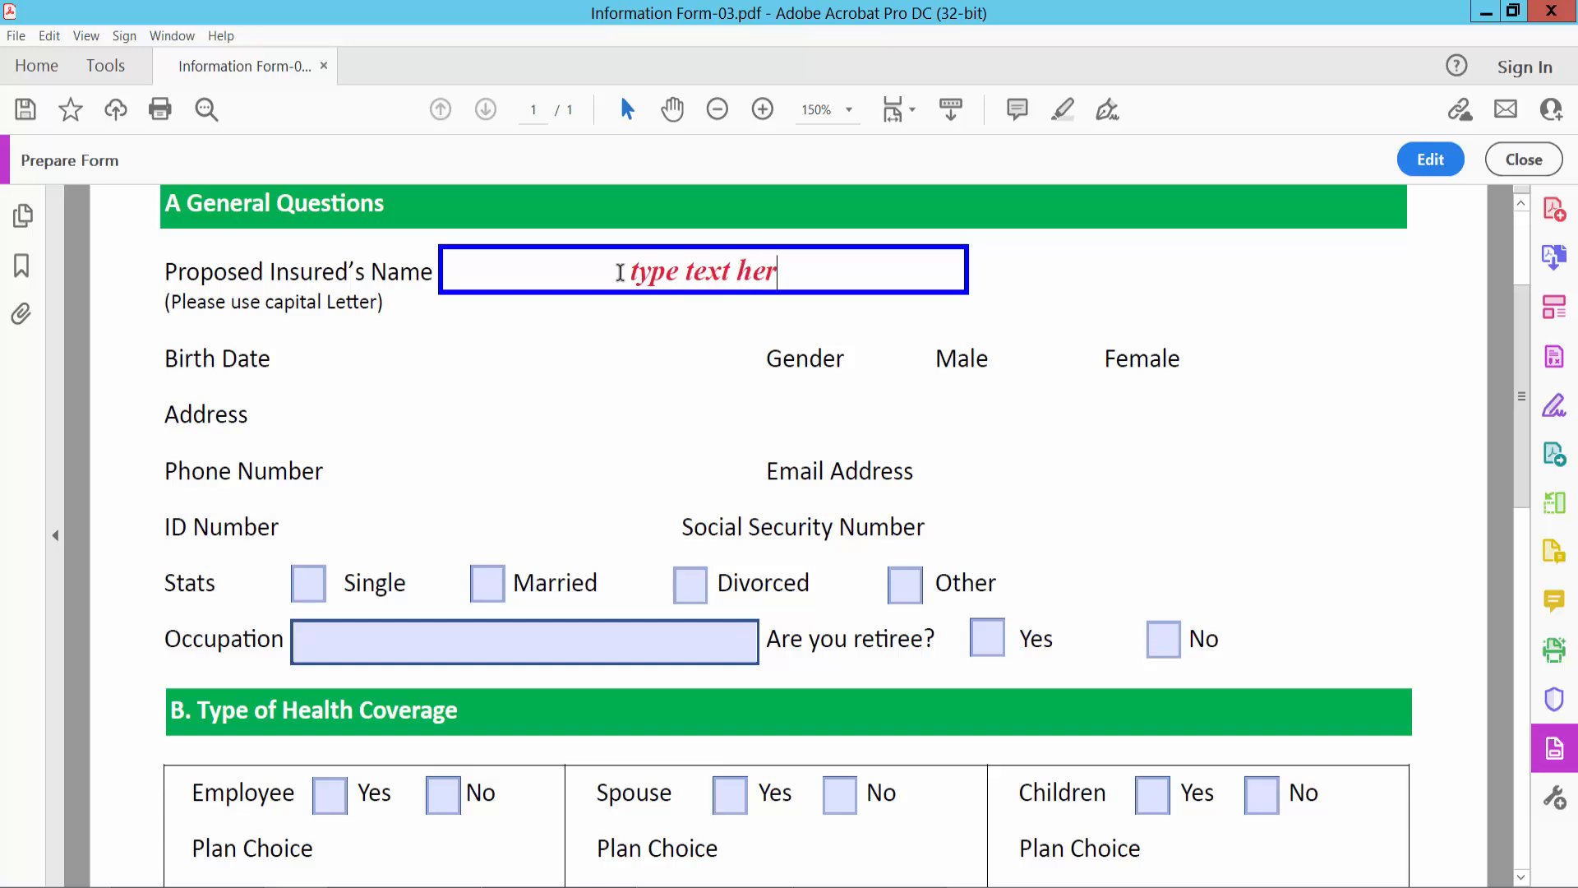
{"action": "type", "text": "e"}
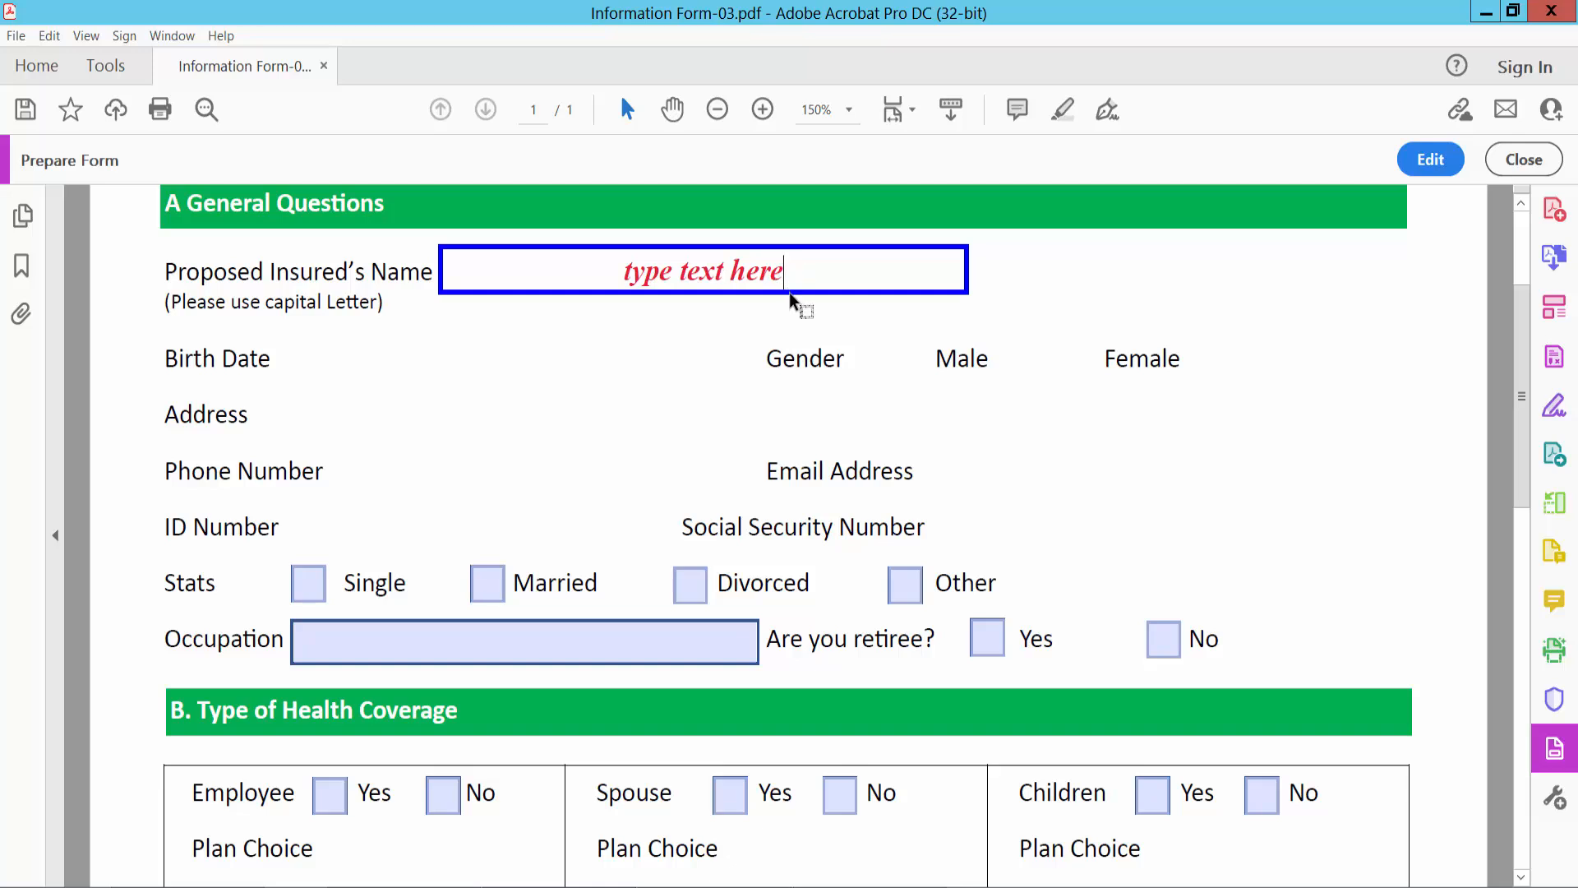
- Return to form editing and add a date field beside the Birth Date label
{"action": "left_click", "coordinate": [1428, 162]}
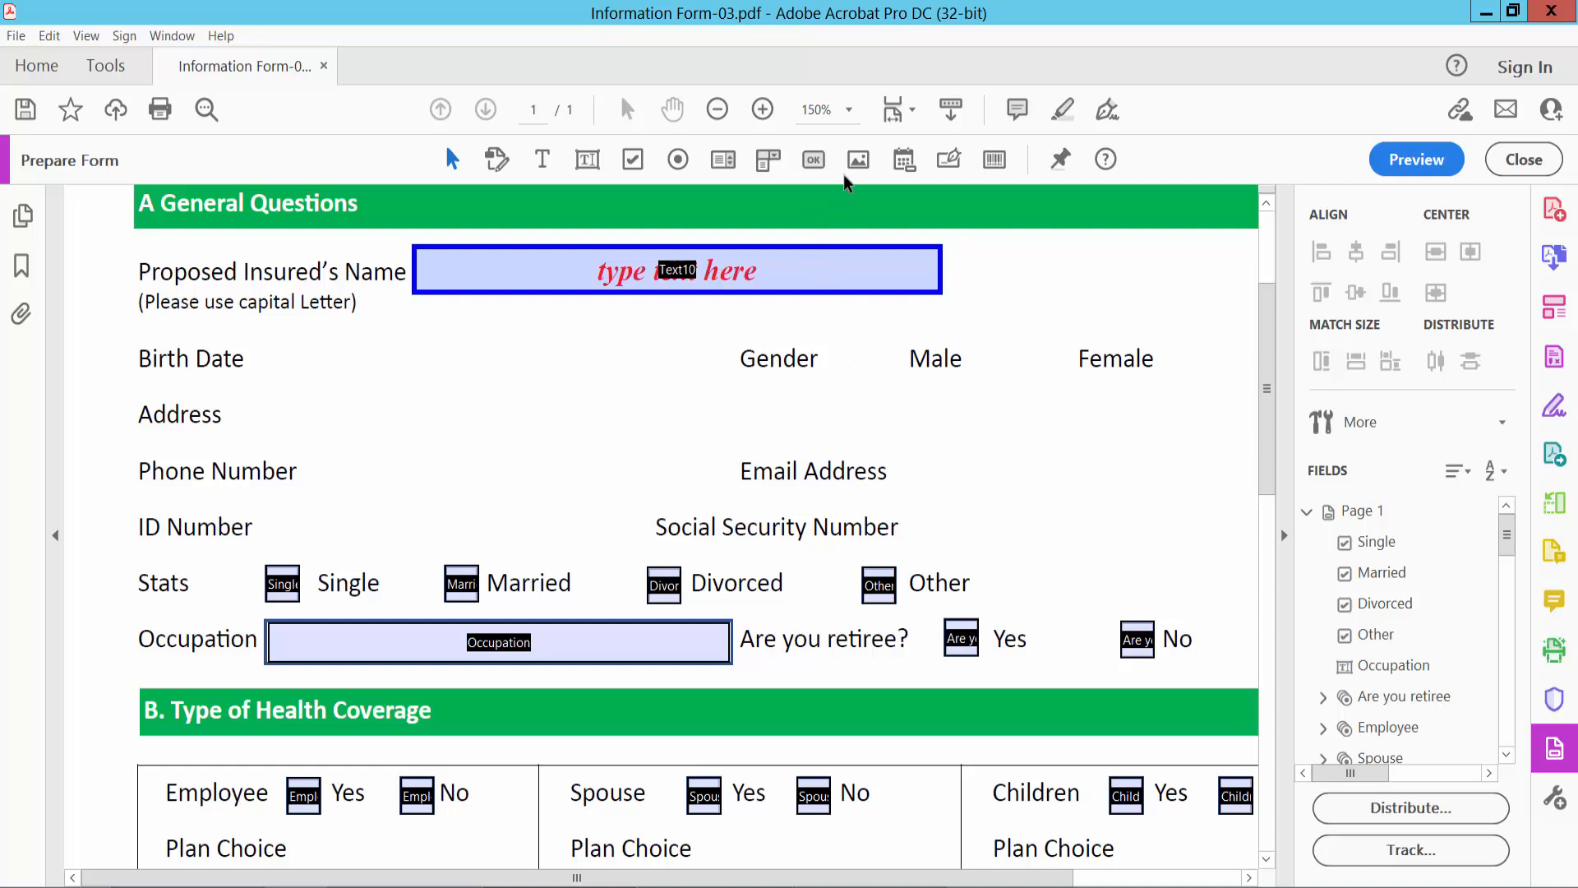
{"action": "left_click", "coordinate": [904, 160]}
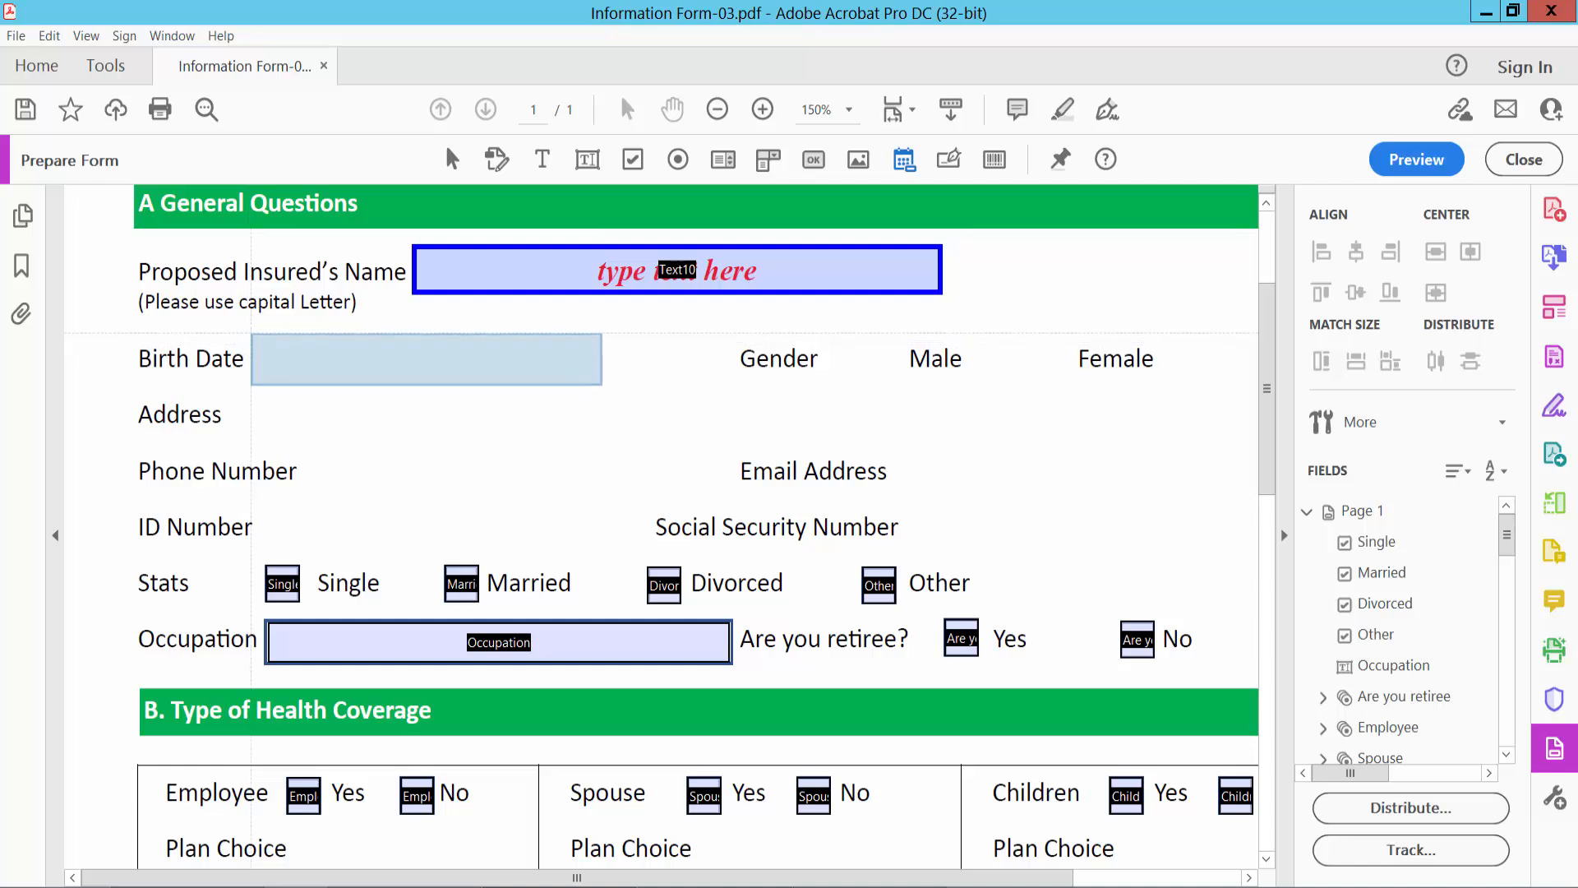
{"action": "left_click", "coordinate": [251, 333]}
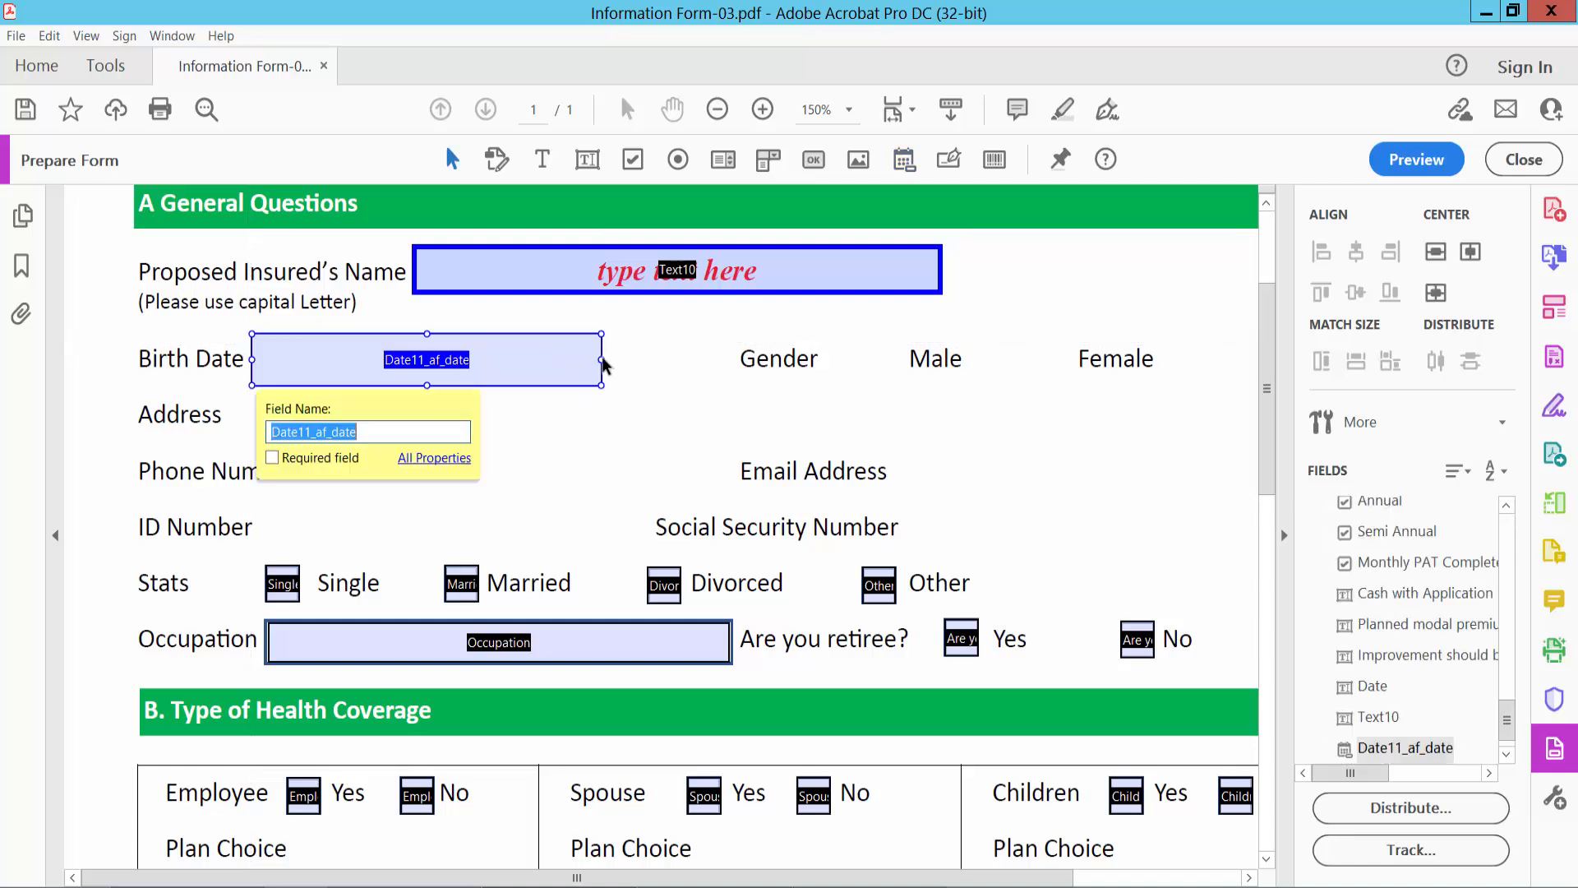
- Set the Birth Date field's alignment to Center and its date format to mm/dd/yyyy
{"action": "right_click", "coordinate": [539, 359]}
{"action": "left_click", "coordinate": [592, 339]}
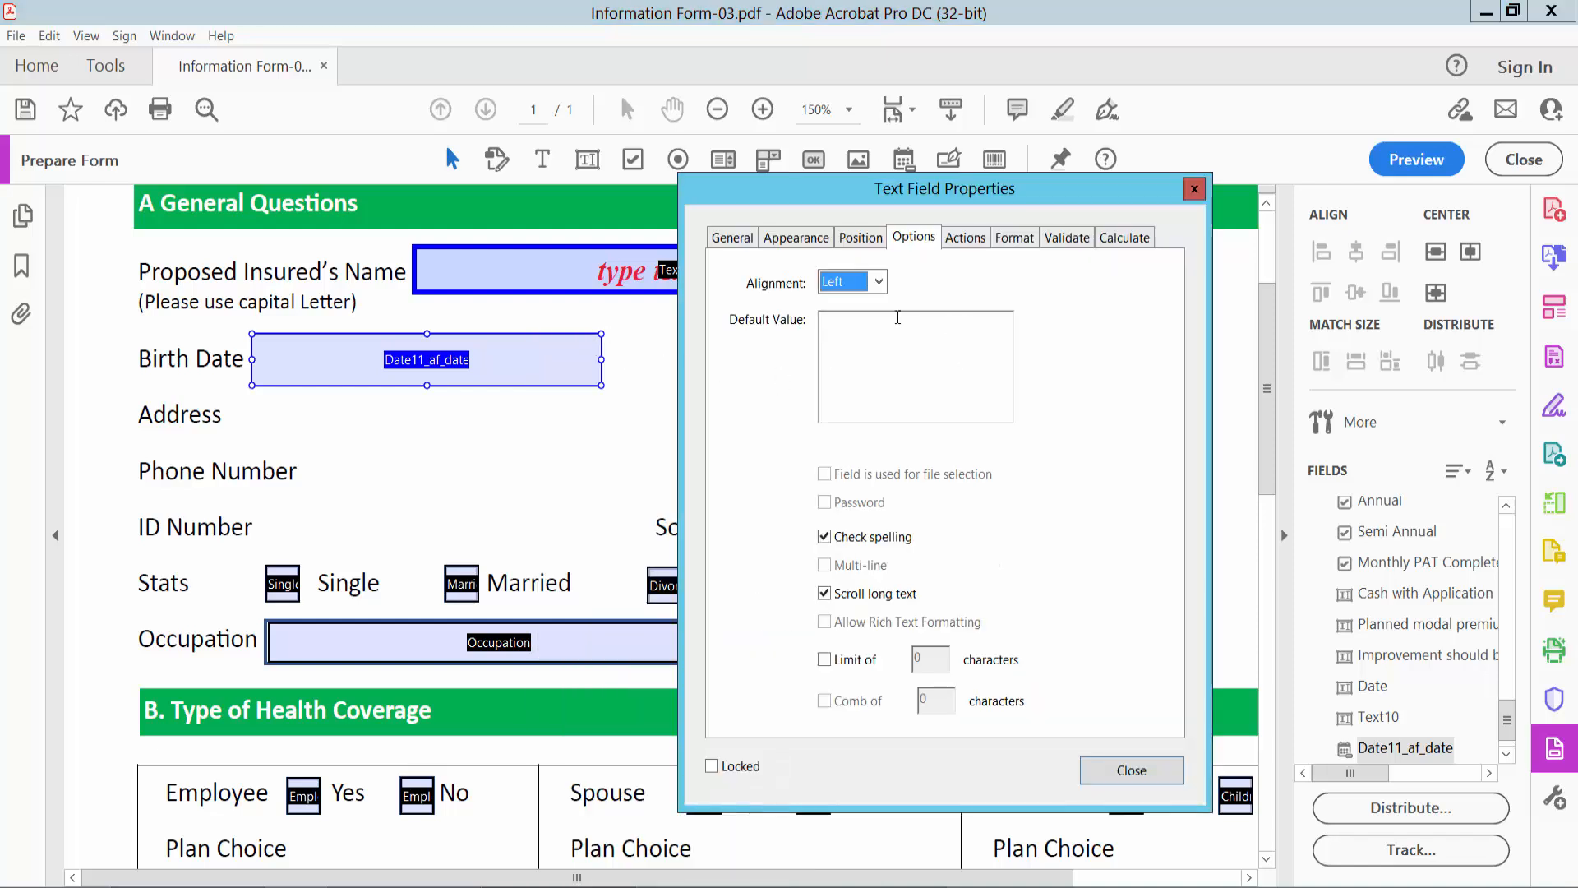
{"action": "left_click", "coordinate": [878, 281]}
{"action": "left_click", "coordinate": [855, 327]}
{"action": "left_click", "coordinate": [1014, 237]}
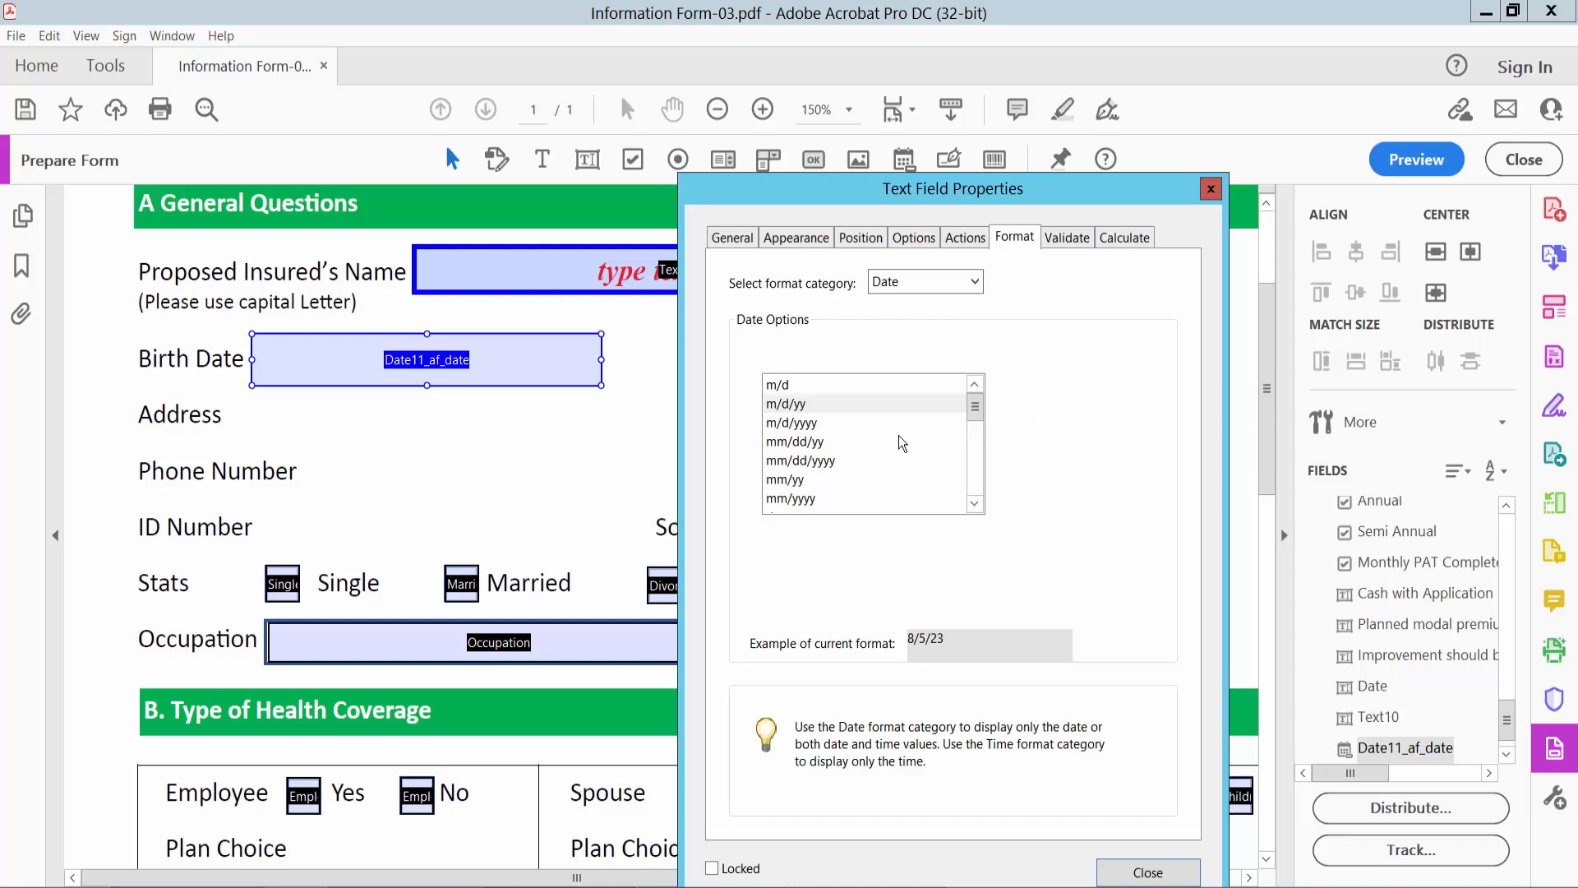
{"action": "mouse_move", "coordinate": [982, 418]}
{"action": "left_mouse_down"}
{"action": "mouse_move", "coordinate": [972, 453]}
{"action": "mouse_move", "coordinate": [975, 411]}
{"action": "left_mouse_up"}
{"action": "left_click", "coordinate": [822, 462]}
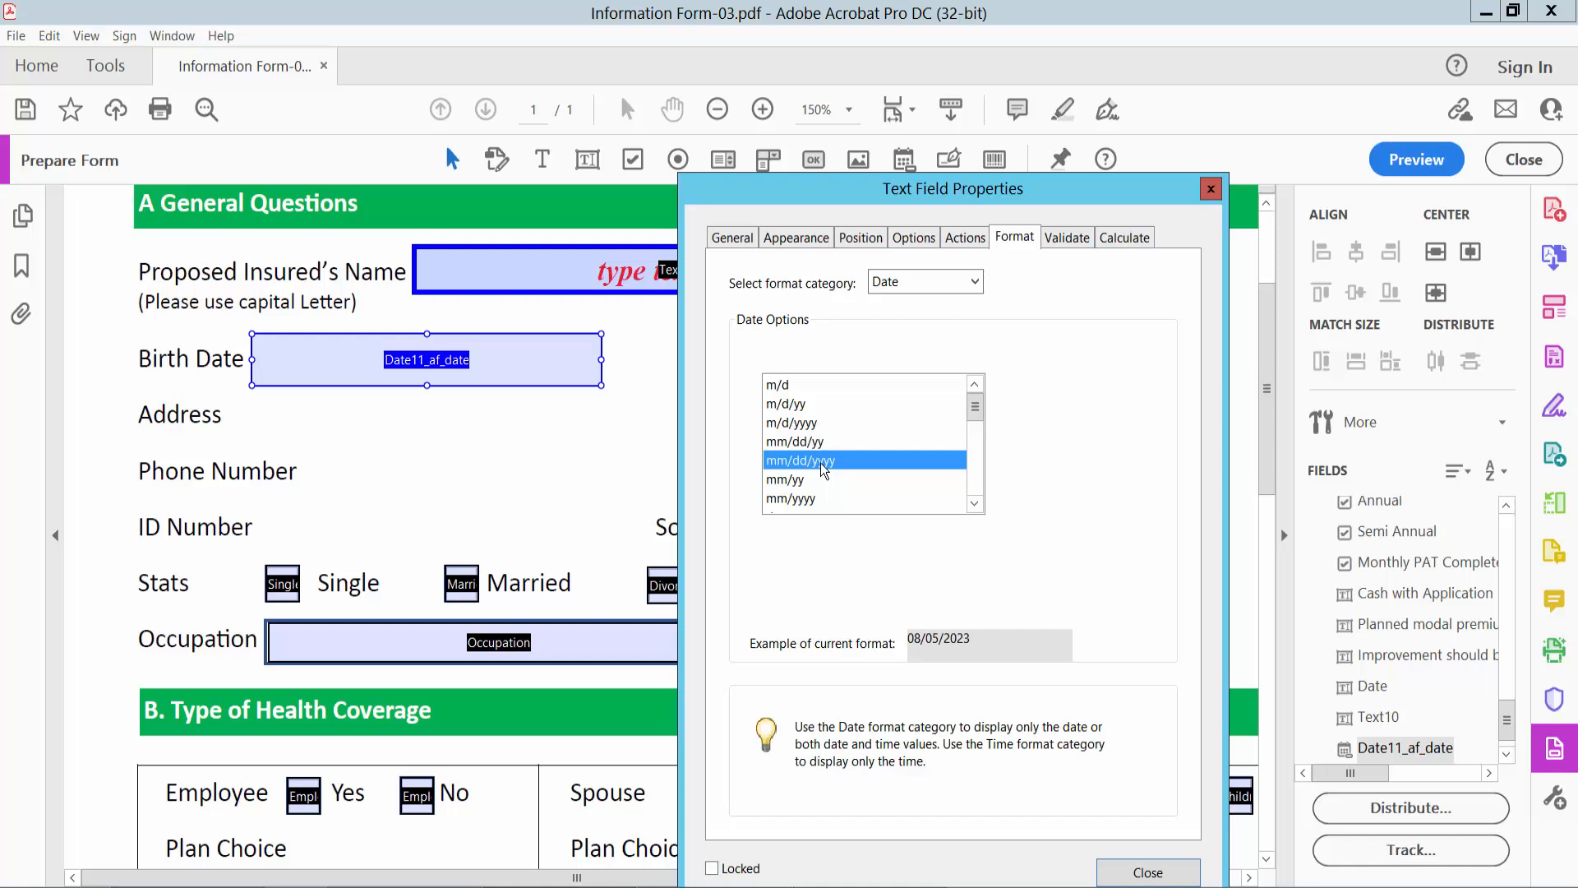
{"action": "left_click", "coordinate": [1158, 876]}
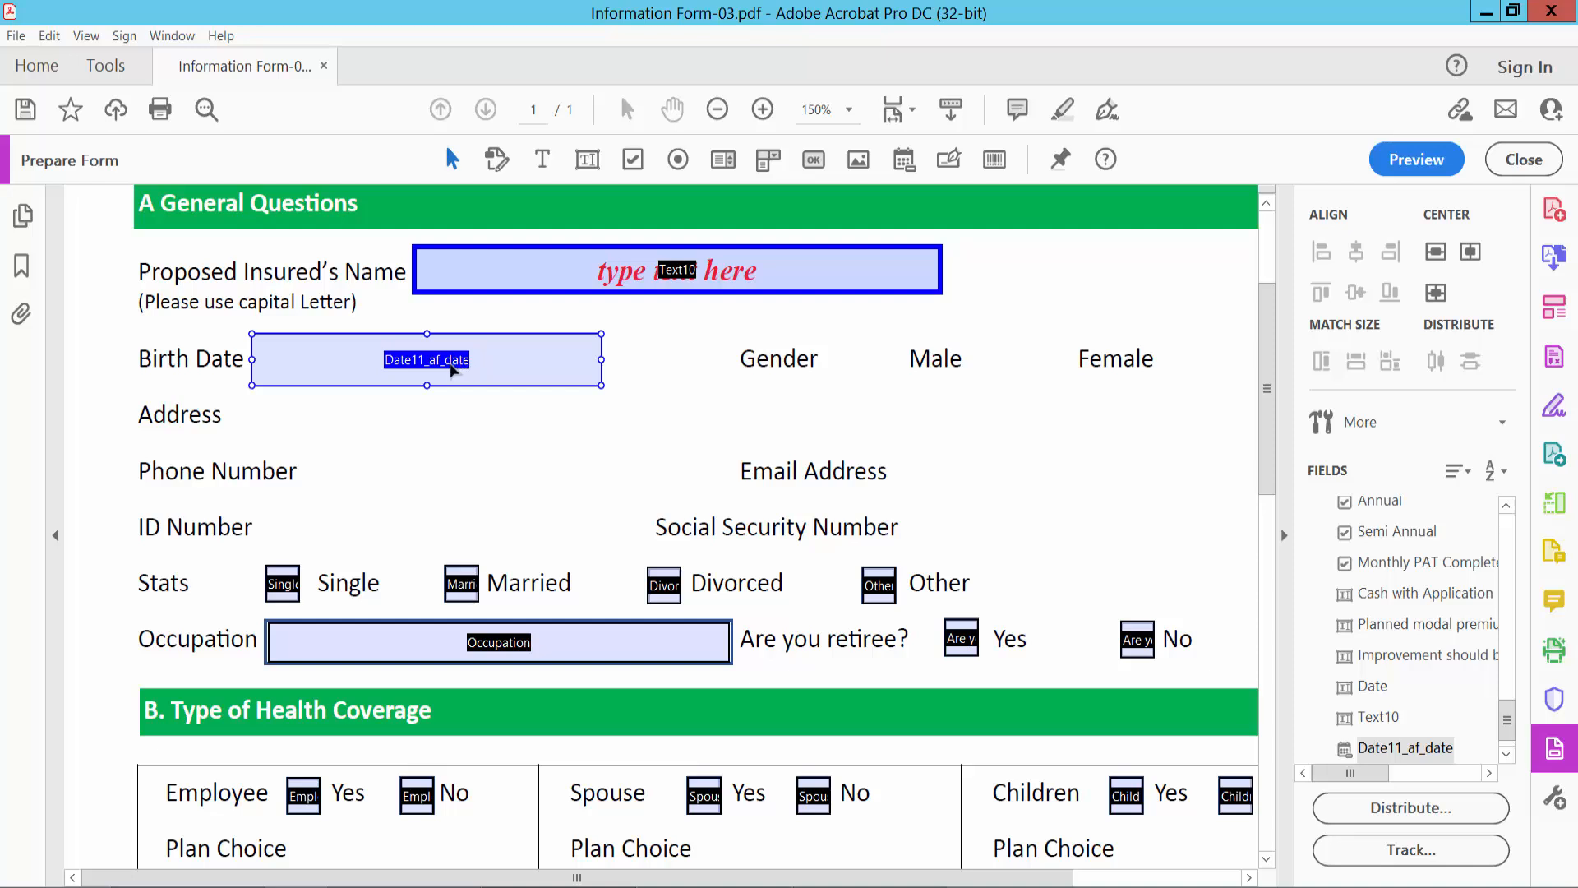
- Preview the form and pick a date for the Birth Date field from its calendar
{"action": "left_click", "coordinate": [1407, 165]}
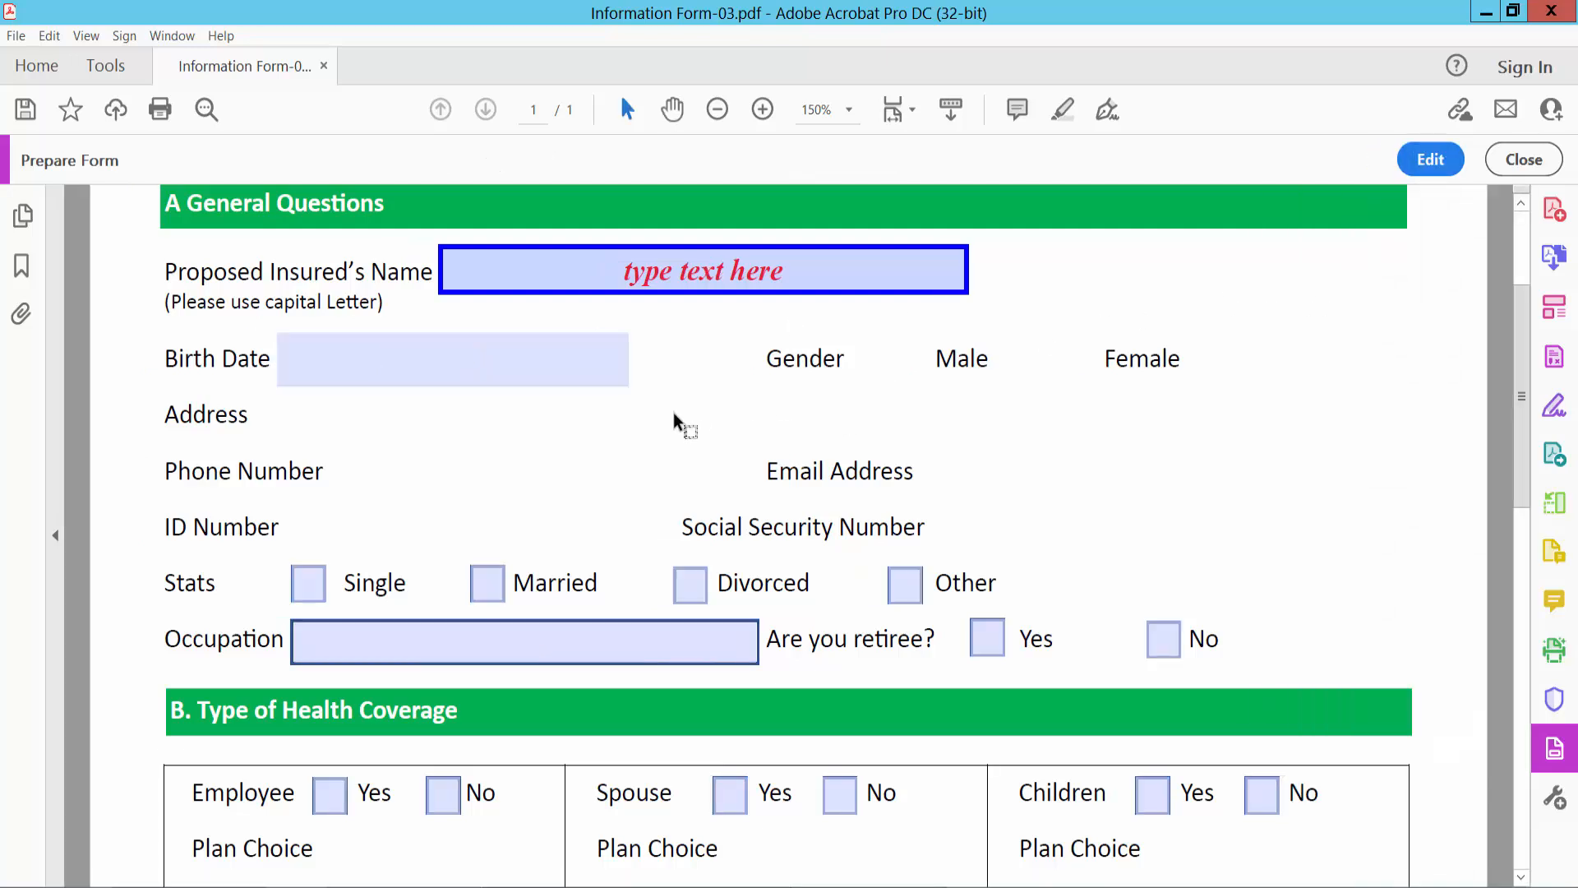
{"action": "left_click", "coordinate": [573, 366]}
{"action": "left_click", "coordinate": [637, 366]}
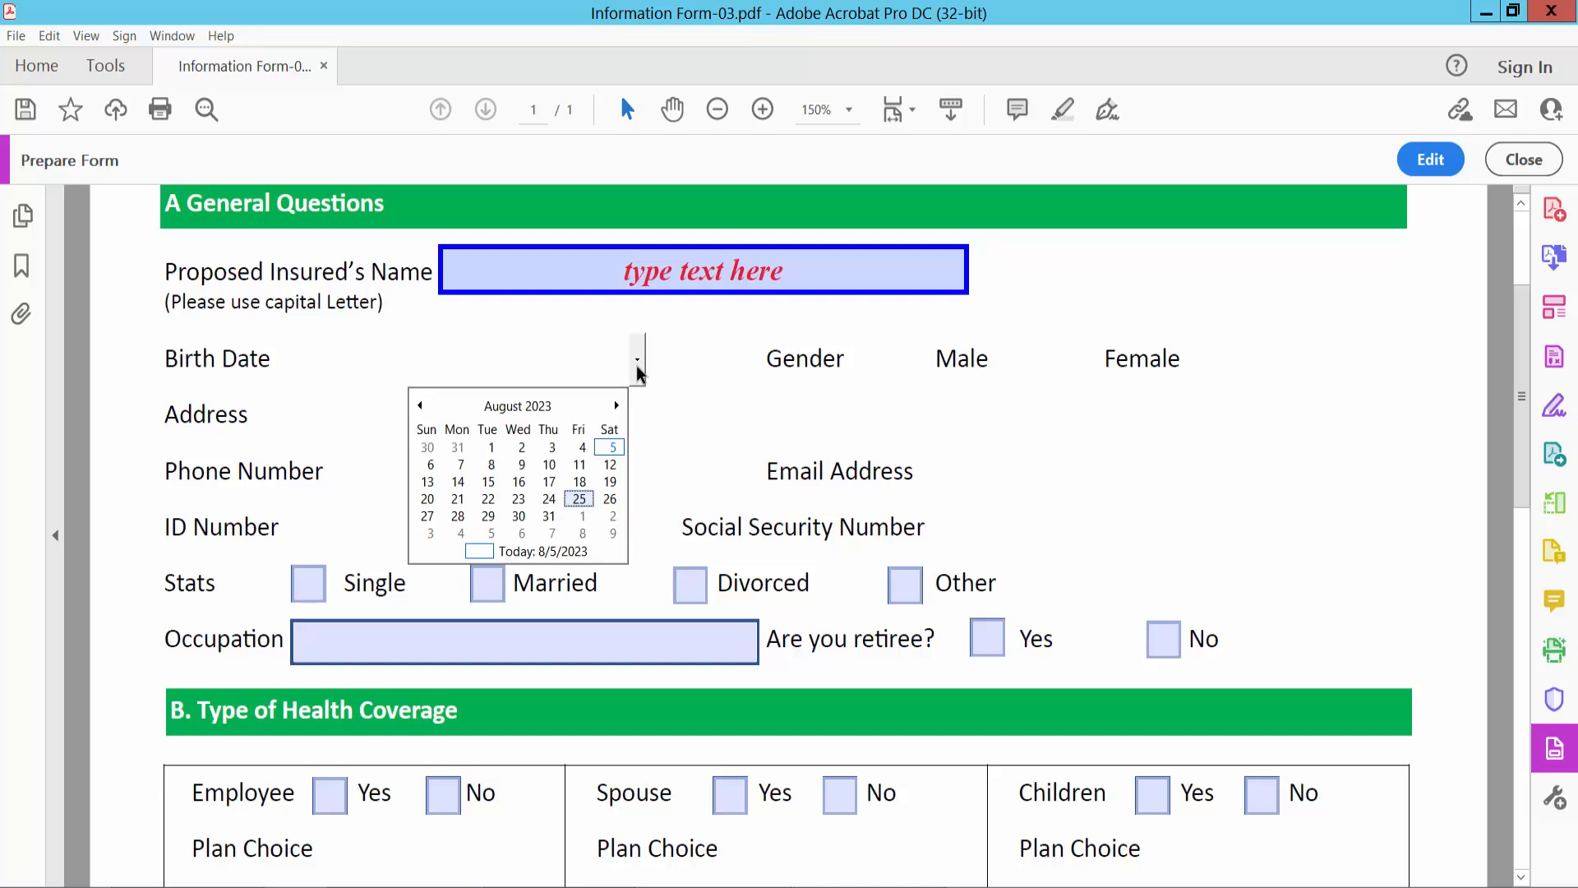
{"action": "left_click", "coordinate": [549, 516]}
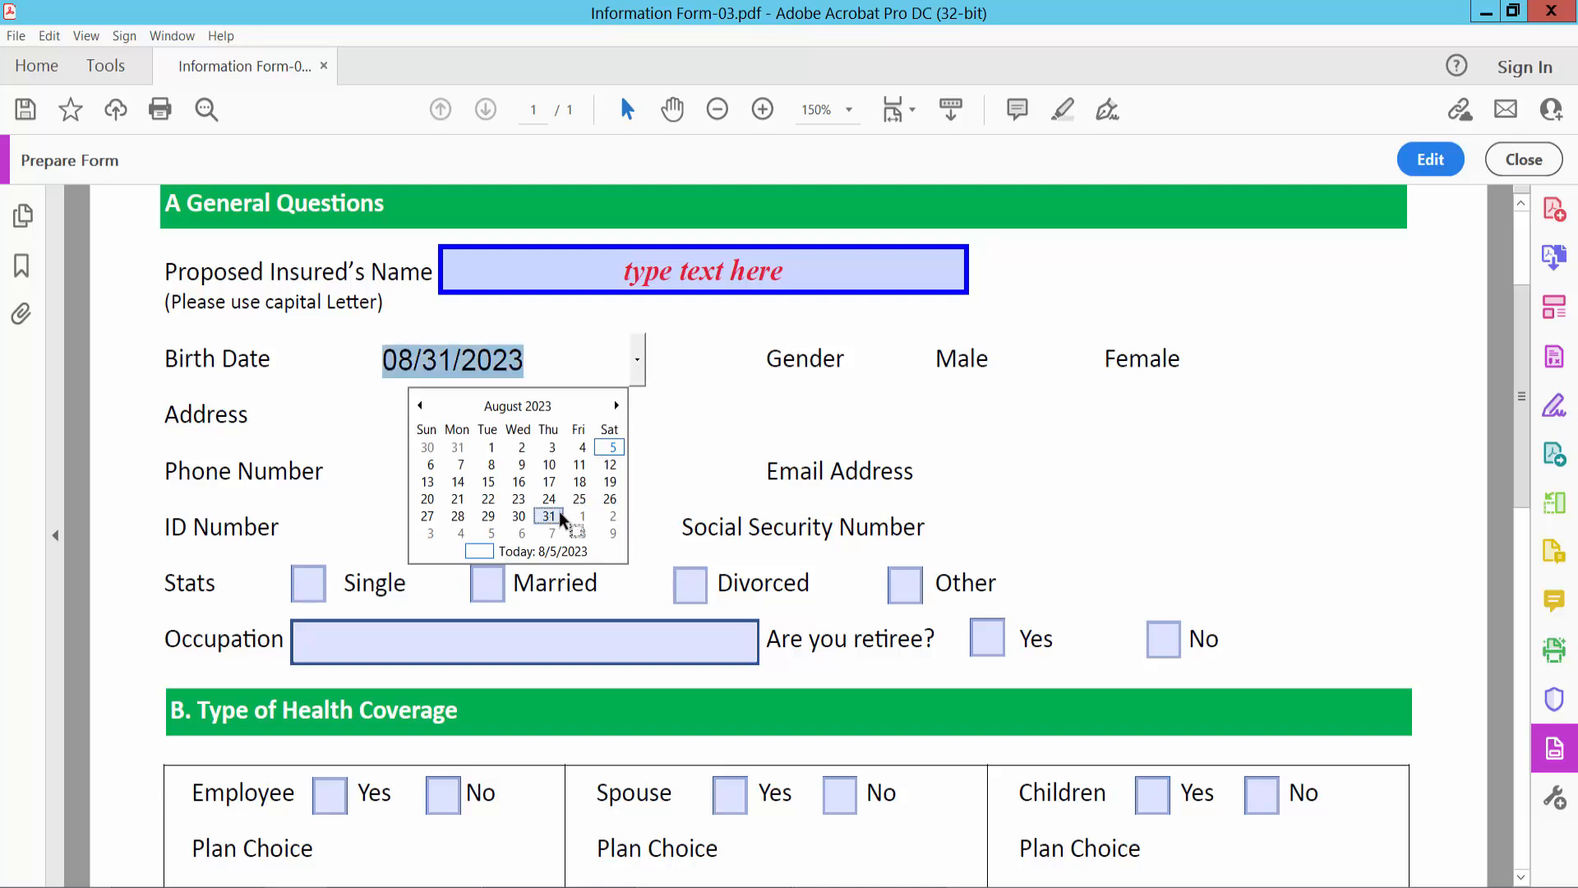
{"action": "left_click", "coordinate": [547, 359]}
{"action": "double_click", "coordinate": [418, 359]}
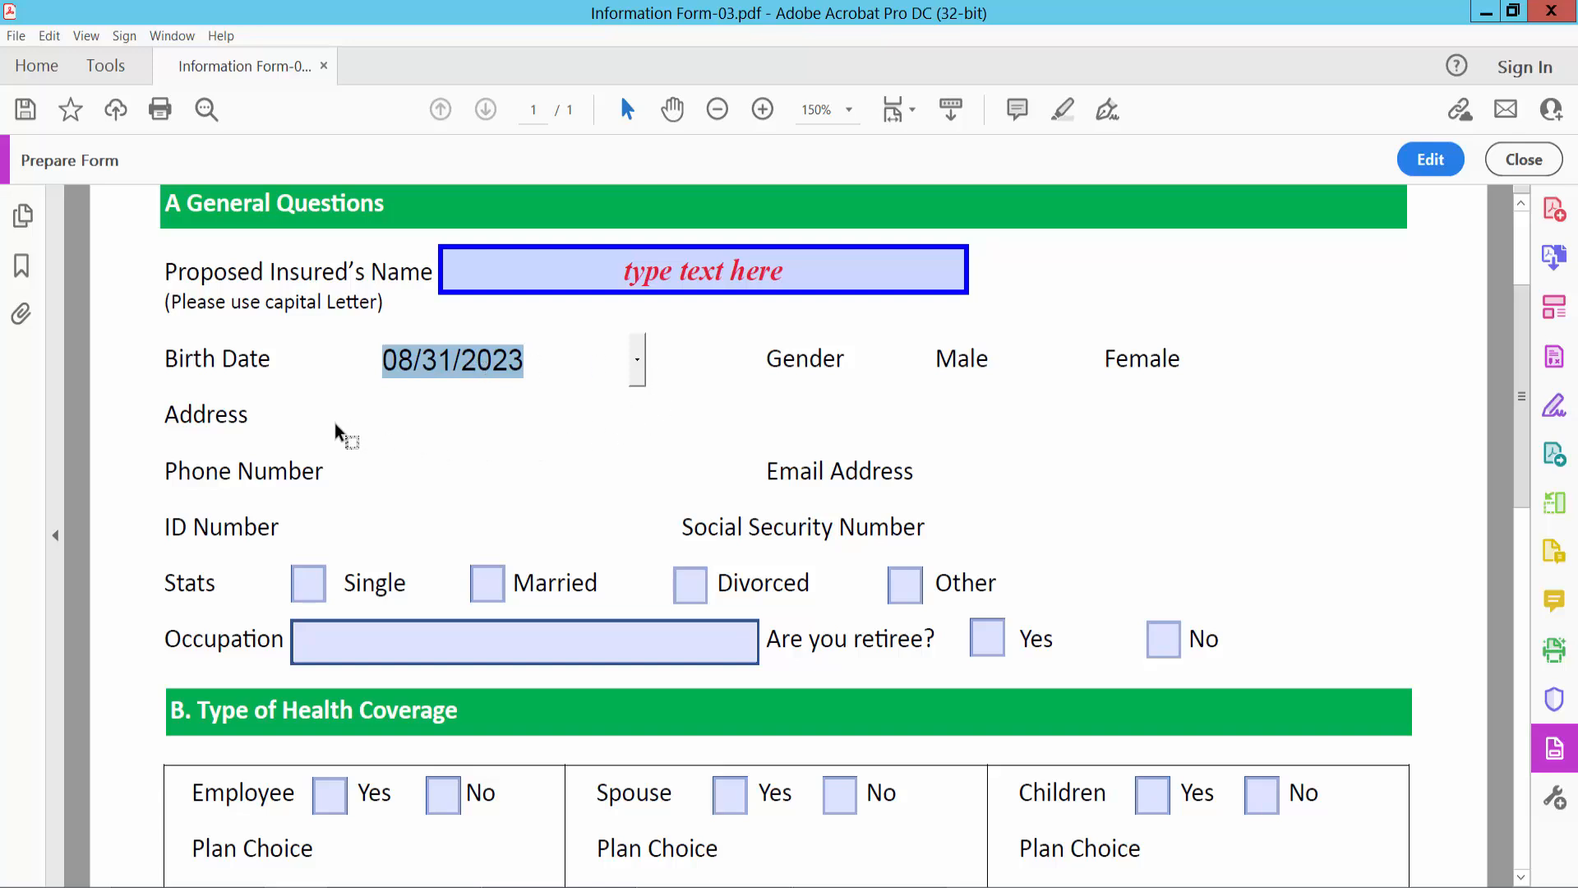
- Return to form editing and add a text field beside the Address label
{"action": "left_click", "coordinate": [1431, 159]}
{"action": "left_click", "coordinate": [587, 160]}
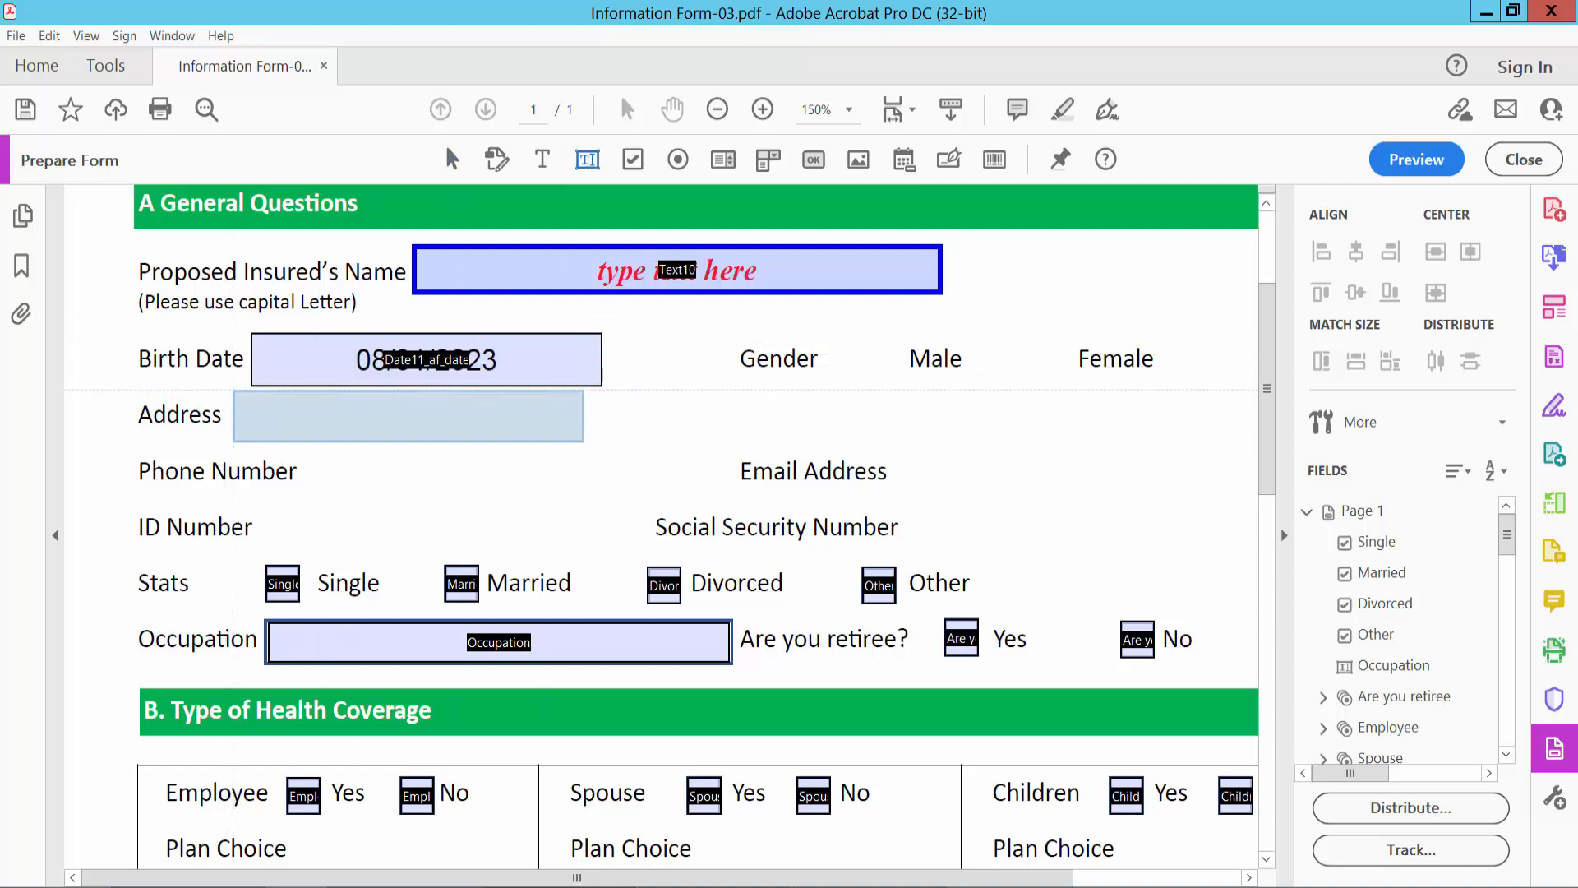
{"action": "left_click", "coordinate": [465, 434]}
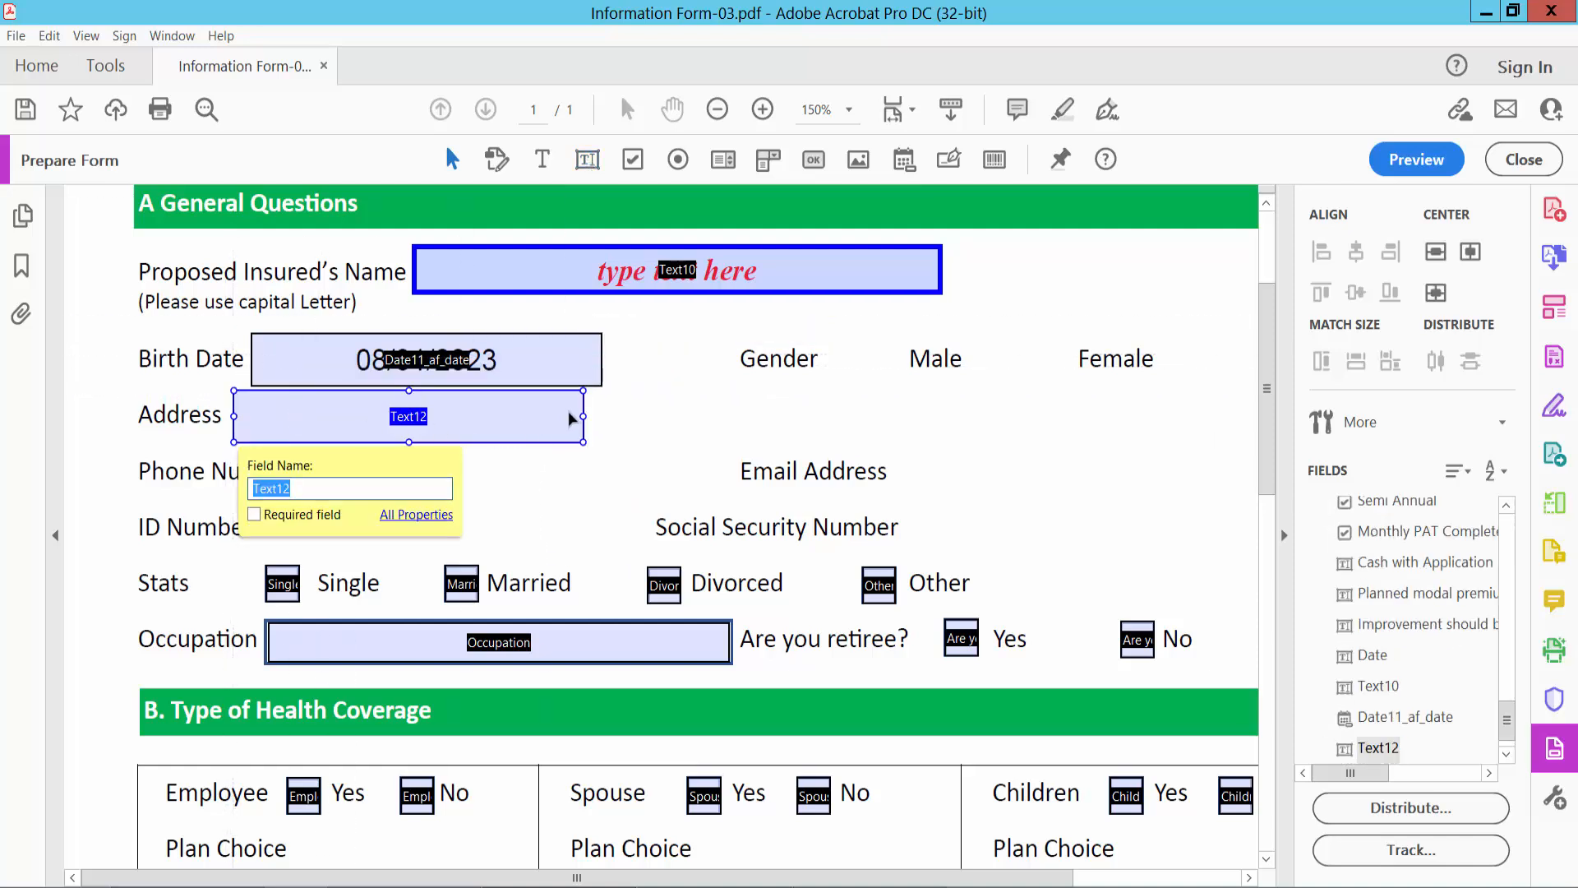
- Widen the Address field to reach just below the Gender label, reduce its height slightly and nudge it up
{"action": "left_click_drag", "start_coordinate": [584, 415], "coordinate": [746, 417]}
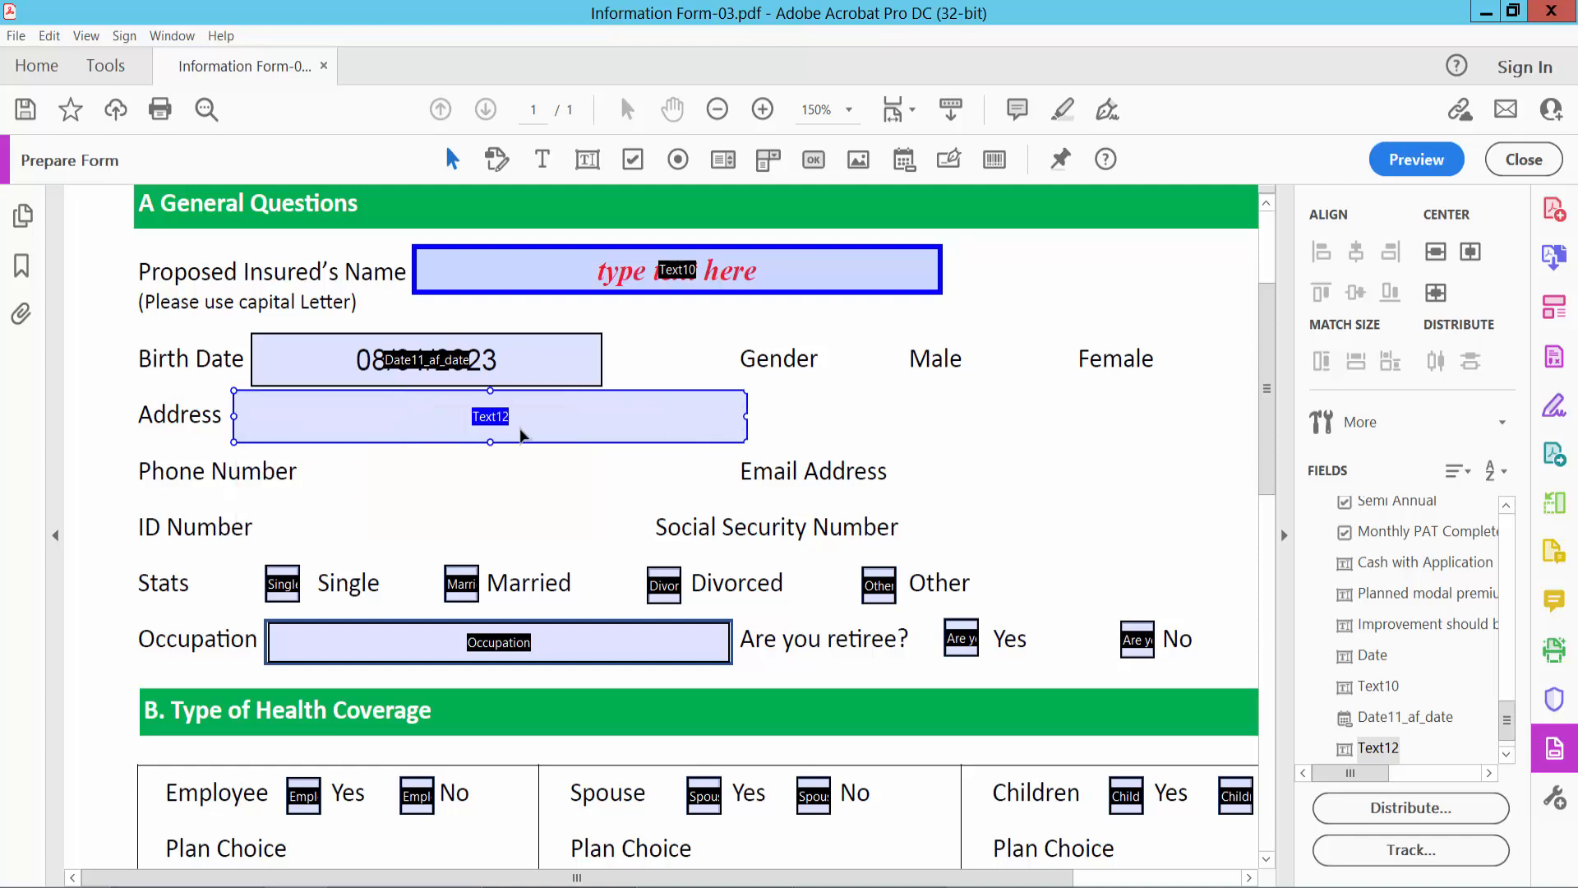
{"action": "left_click_drag", "start_coordinate": [490, 393], "coordinate": [491, 401]}
{"action": "key", "text": "Up"}
{"action": "key", "text": "Up"}
{"action": "key", "text": "Up"}
{"action": "key", "text": "Up"}
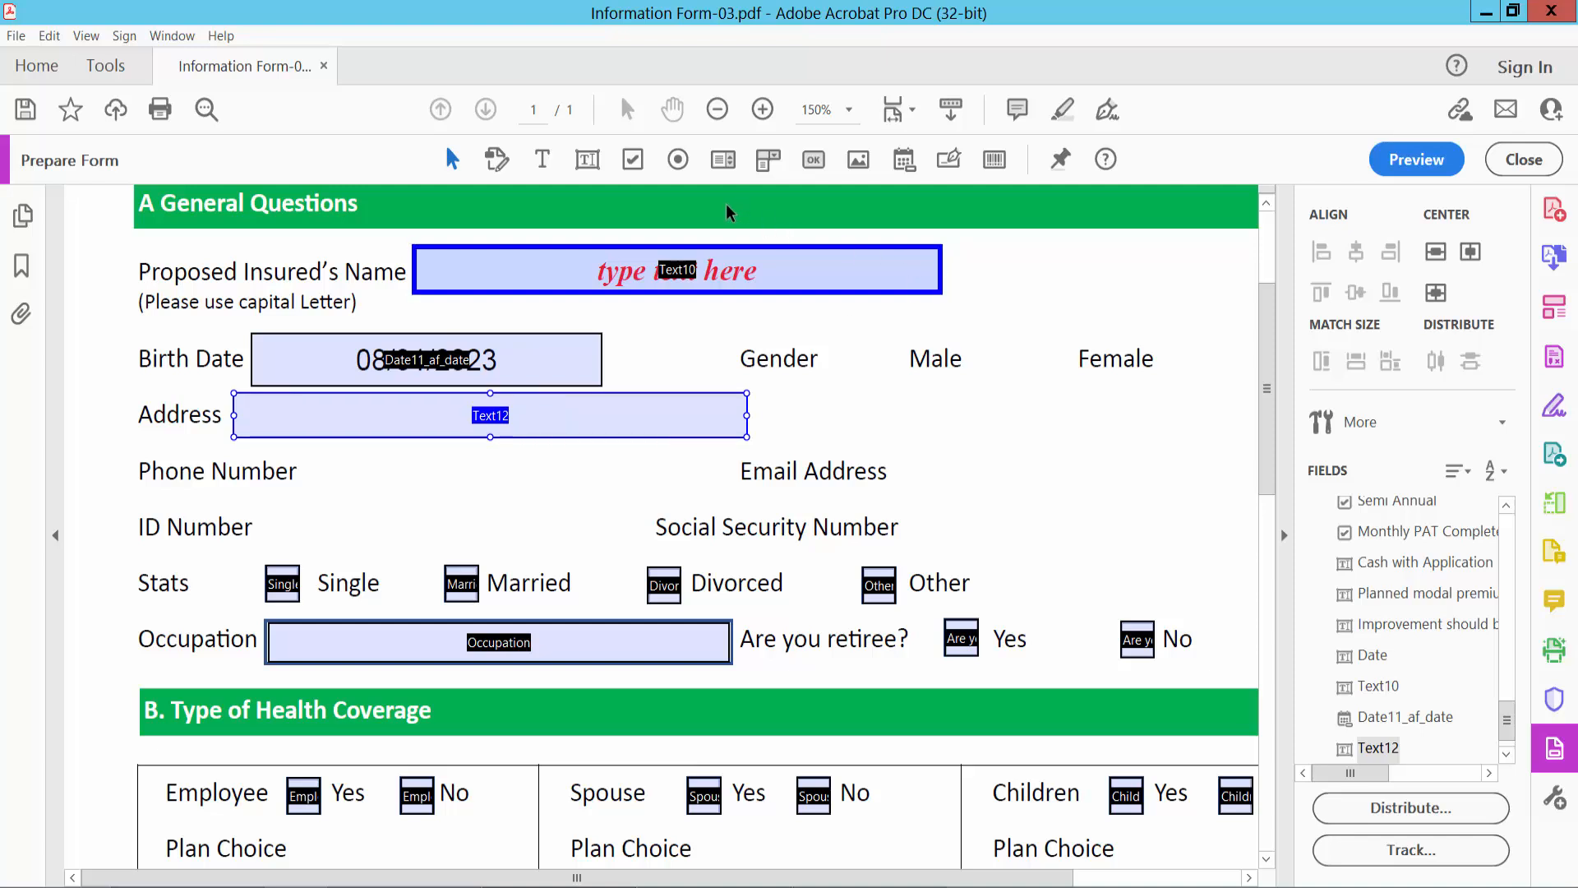
- Add a text field beside the Phone Number label, widened almost to the Email Address label and slightly reduced in height
{"action": "left_click", "coordinate": [587, 159]}
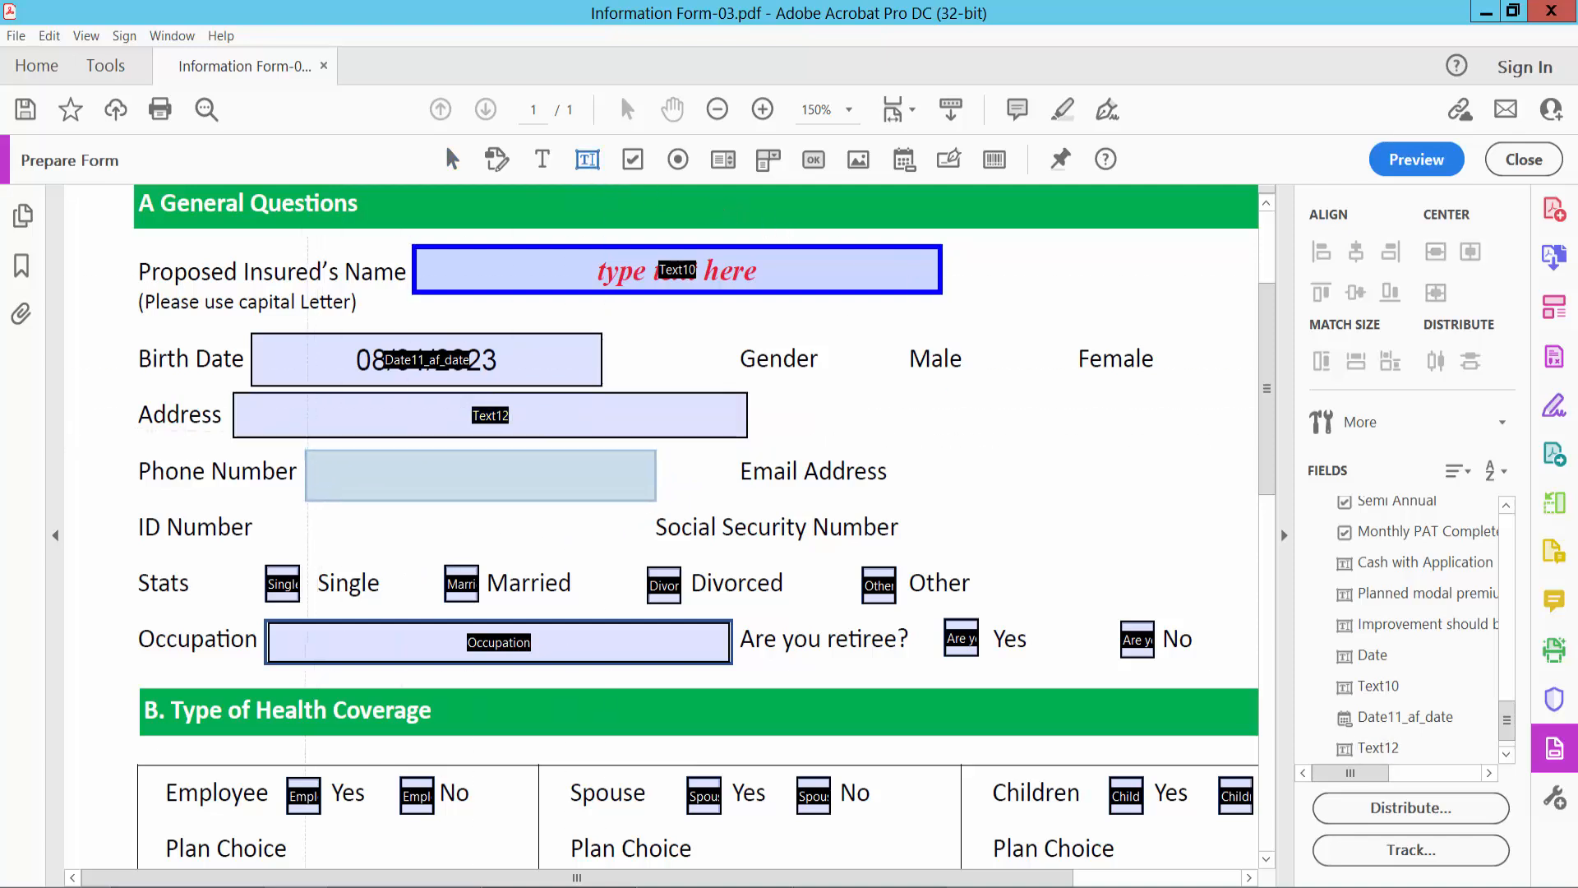
{"action": "left_click", "coordinate": [650, 473]}
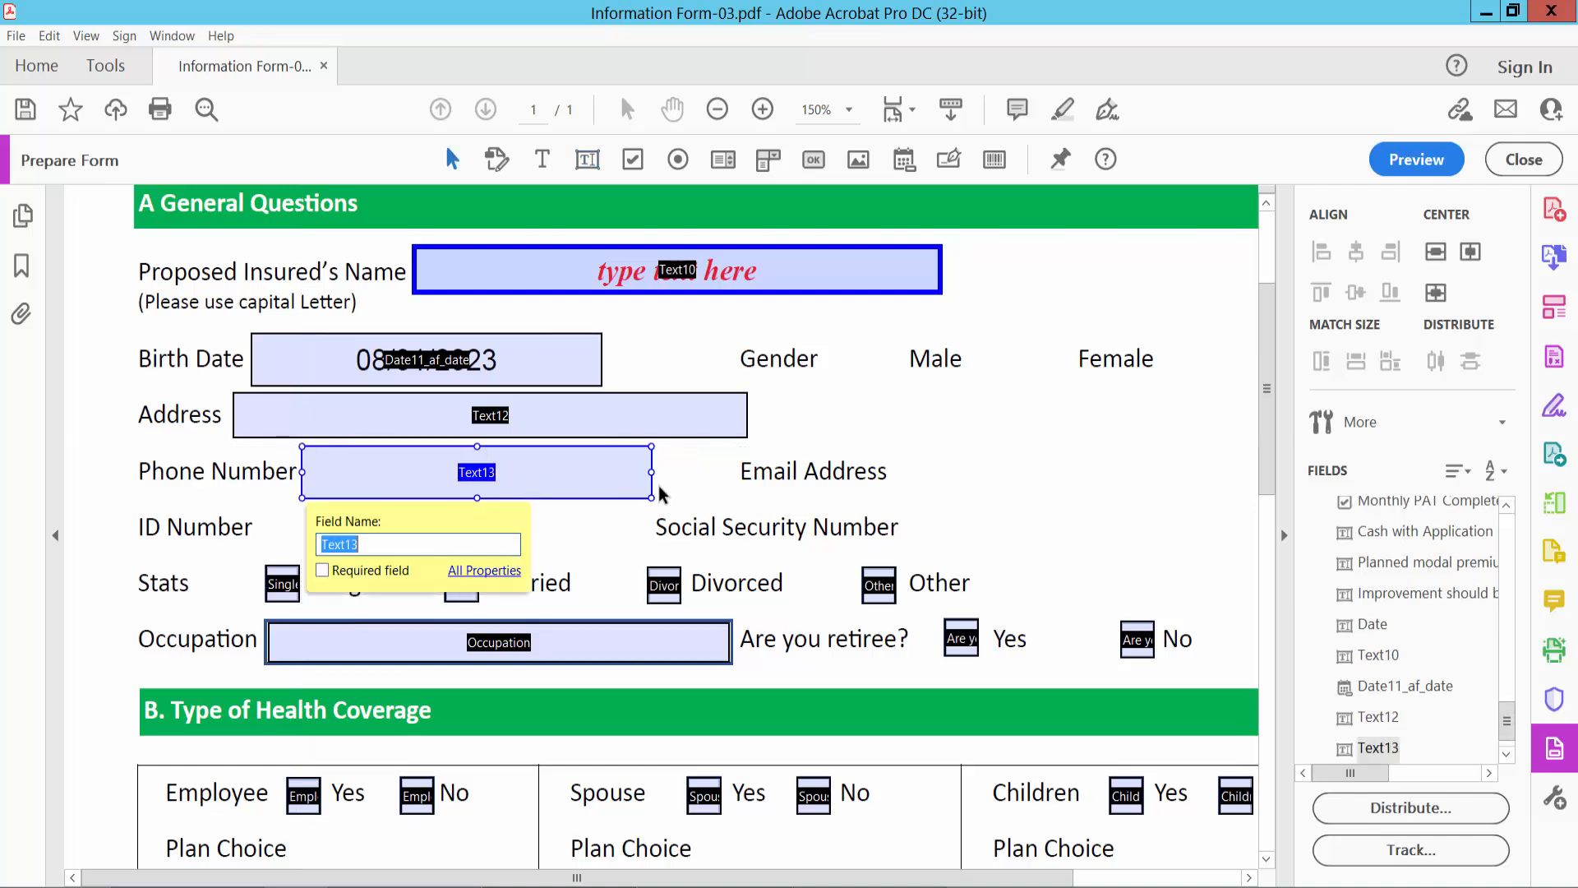
{"action": "left_click_drag", "start_coordinate": [649, 472], "coordinate": [723, 473]}
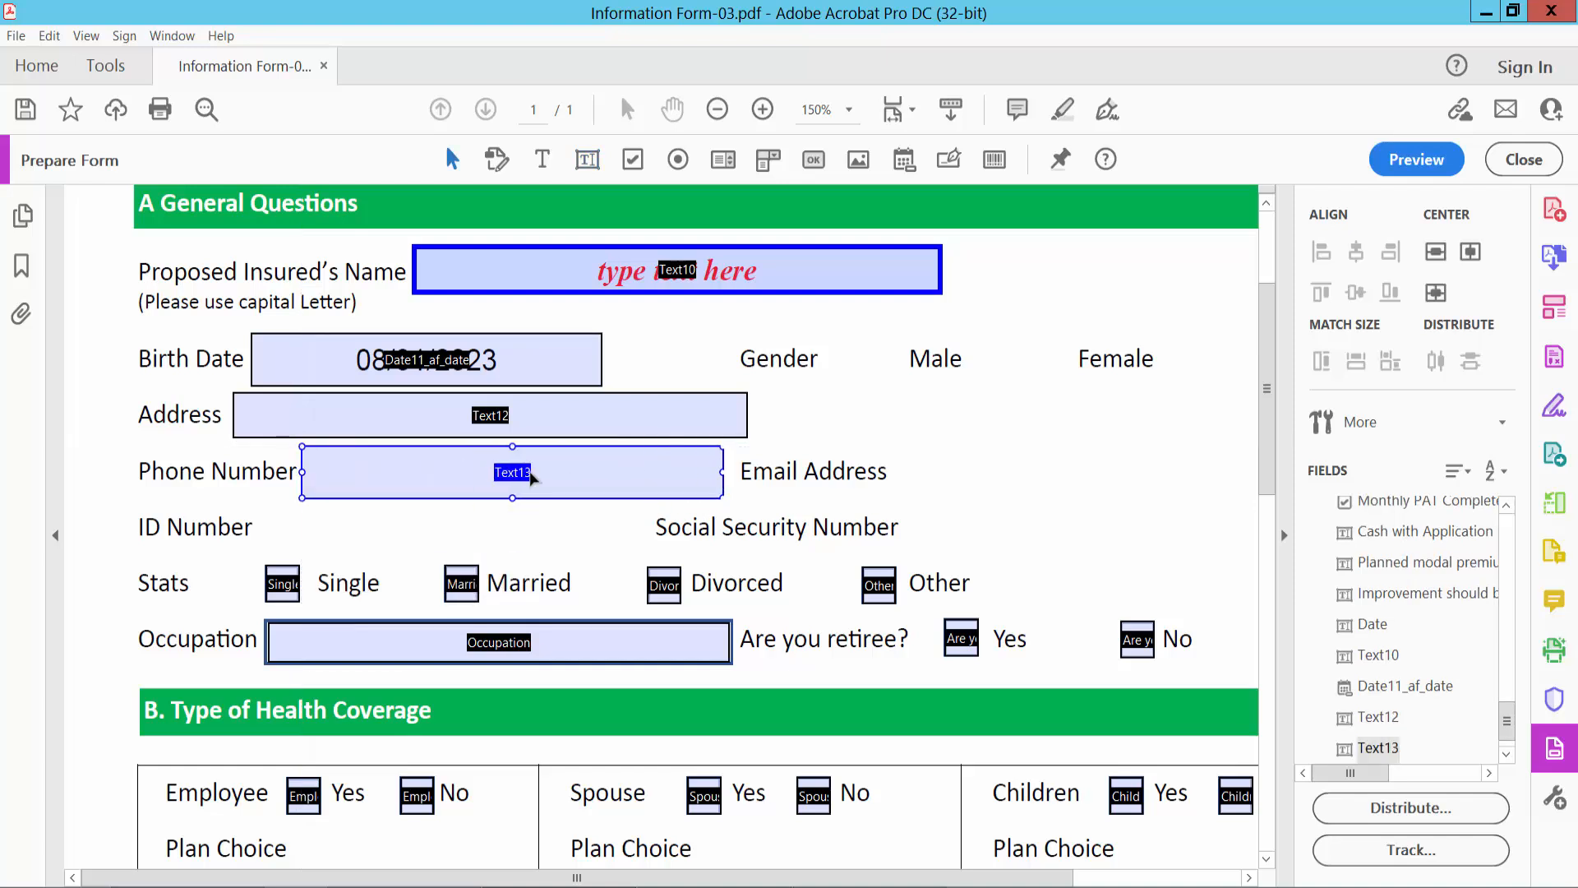
{"action": "left_click_drag", "start_coordinate": [515, 451], "coordinate": [511, 490]}
- Set the Phone Number field's format category to Number with 0 decimal places
{"action": "right_click", "coordinate": [595, 479]}
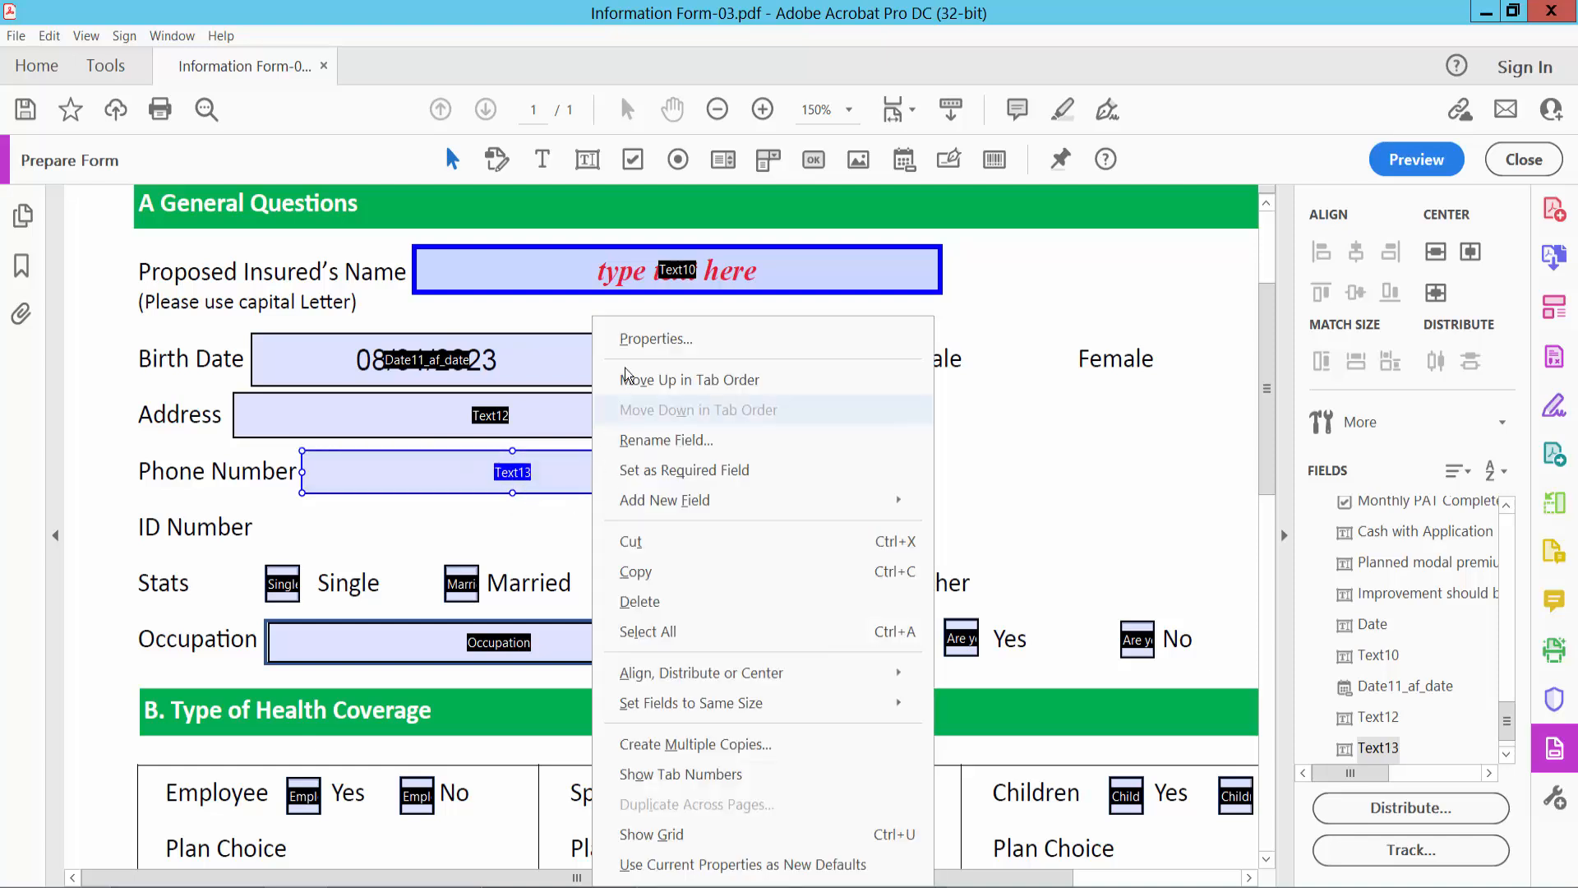
{"action": "left_click", "coordinate": [648, 334]}
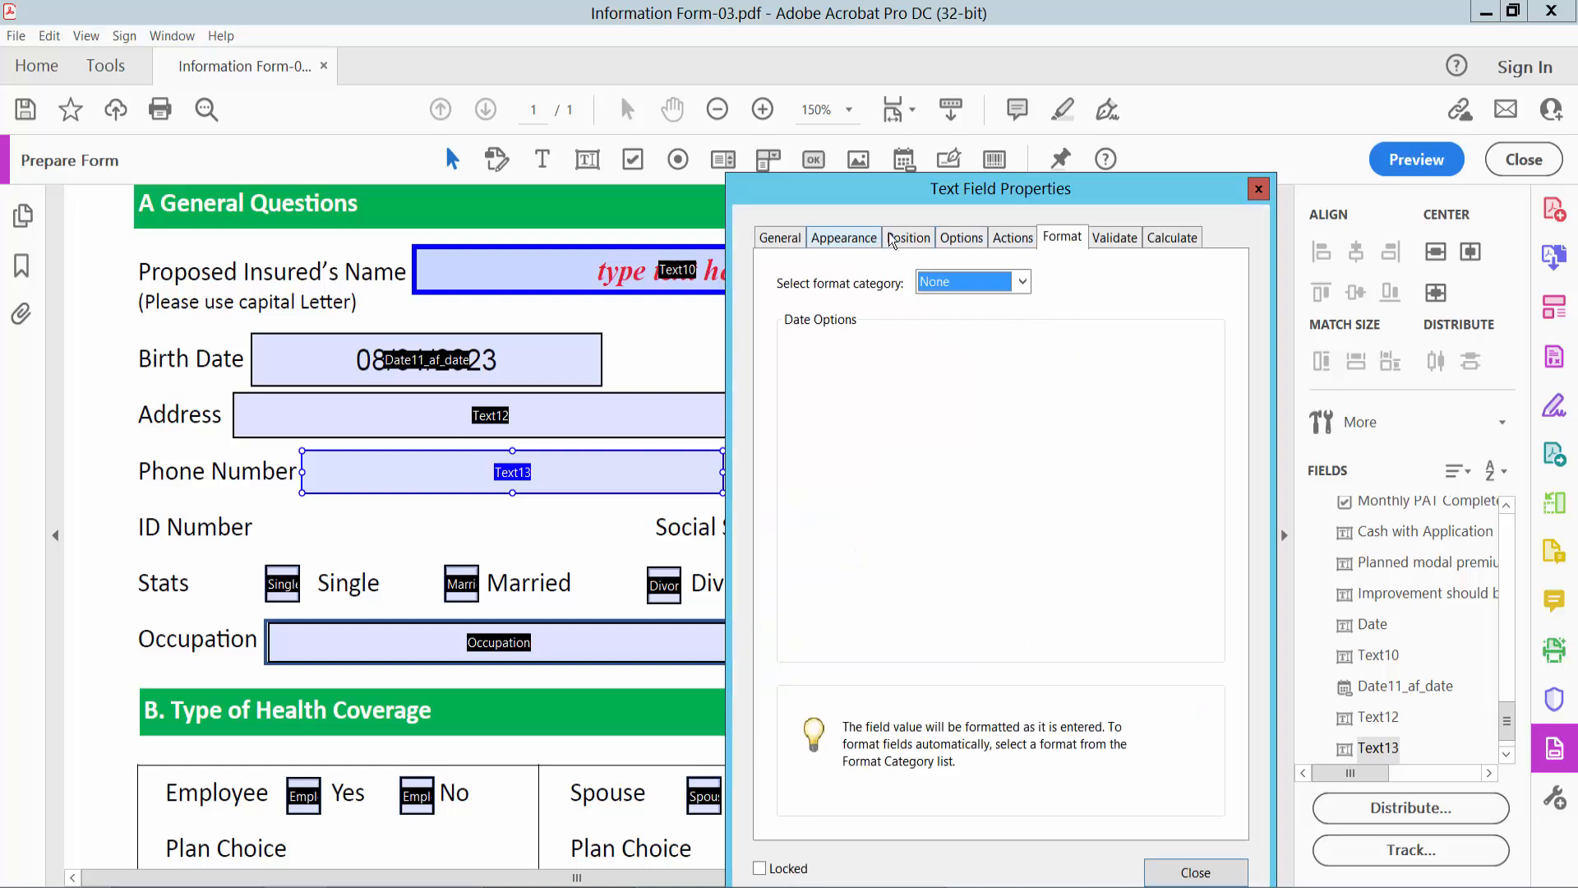
{"action": "left_click", "coordinate": [1028, 283]}
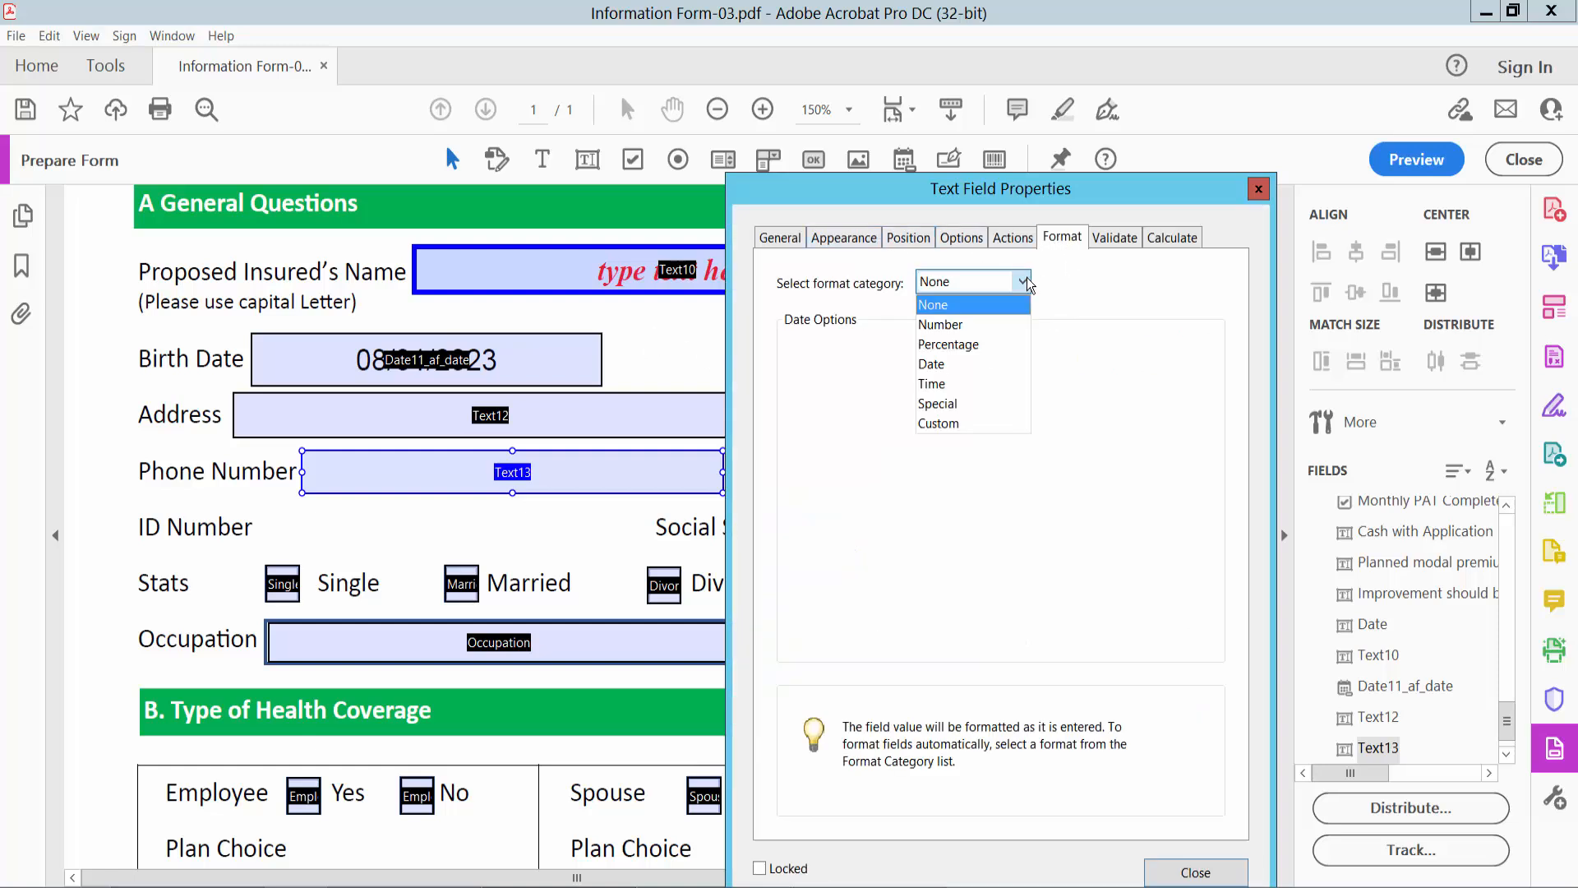
{"action": "left_click", "coordinate": [980, 328]}
{"action": "left_click", "coordinate": [1006, 366]}
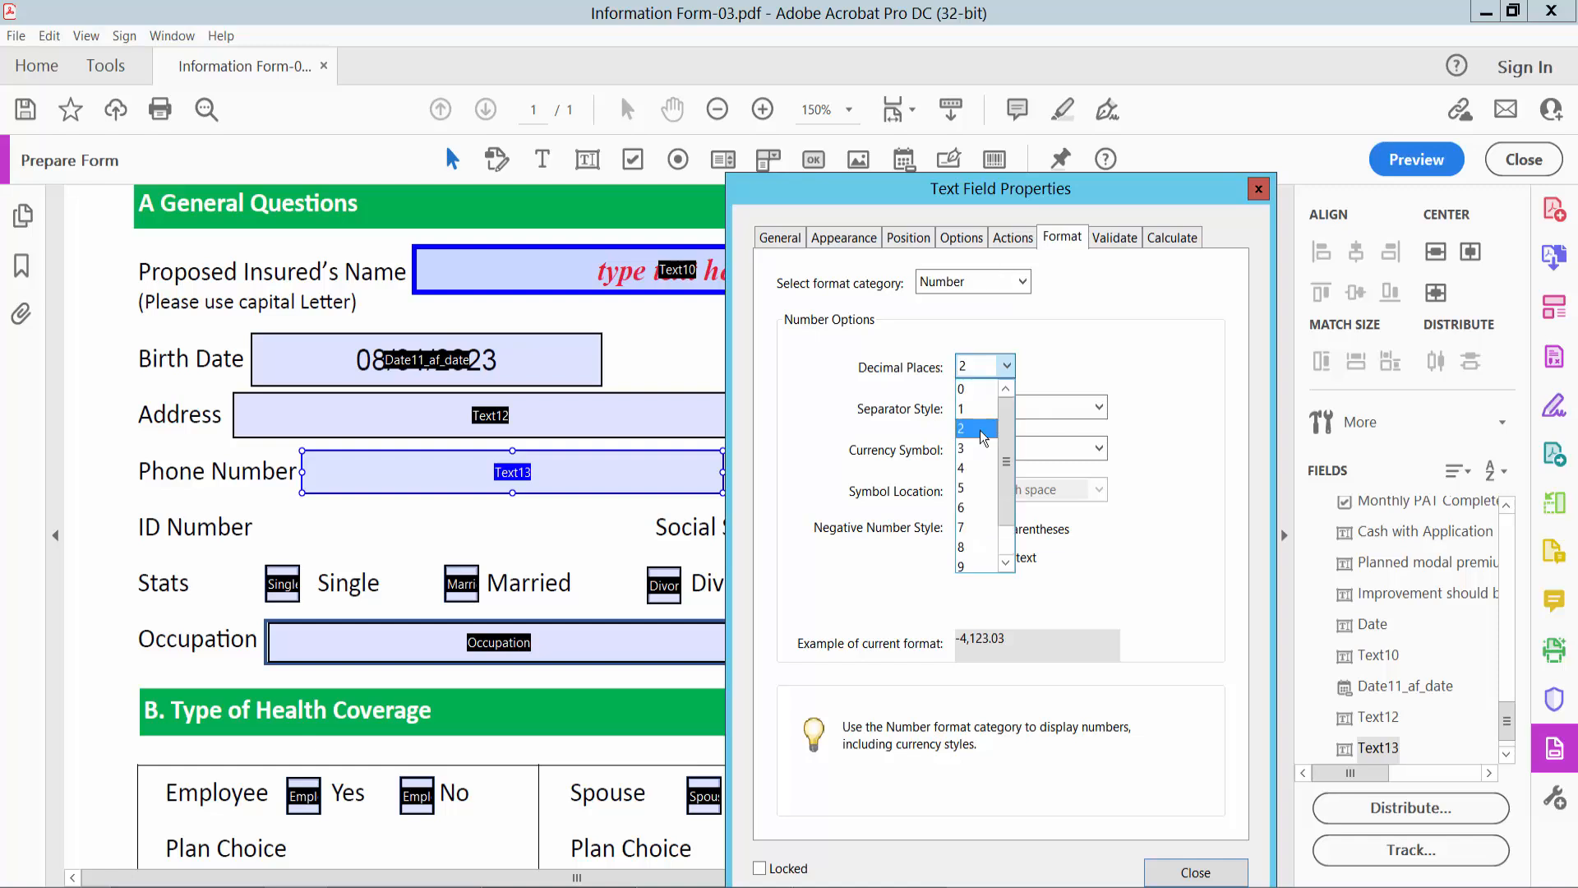
{"action": "left_click", "coordinate": [975, 393]}
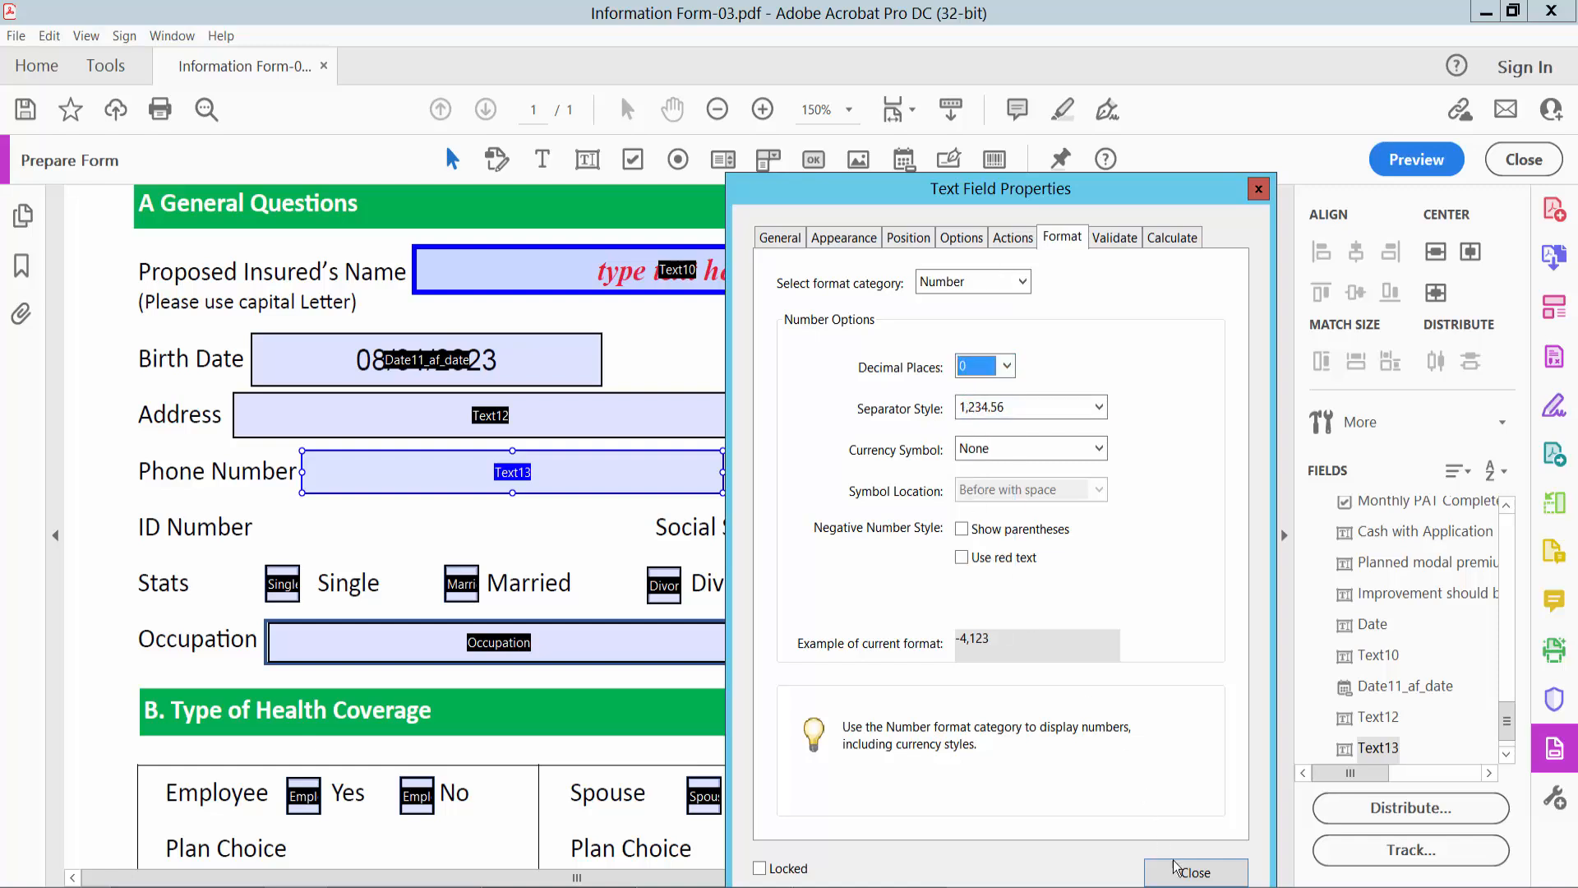
{"action": "left_click", "coordinate": [1198, 873]}
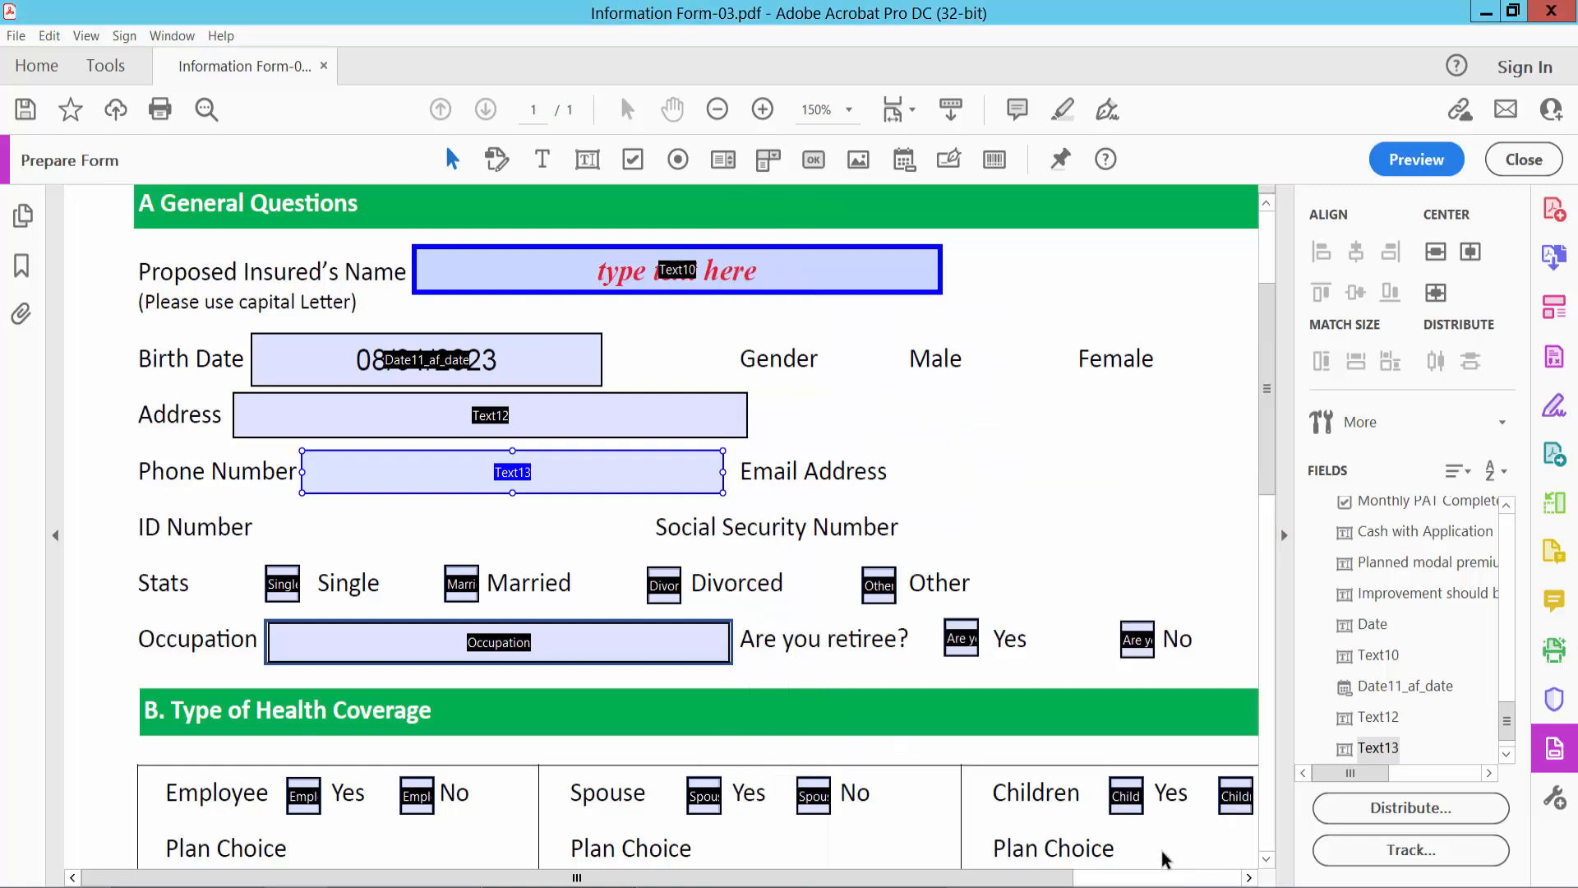
- Preview the form and enter a sample number in the Phone Number field
{"action": "left_click", "coordinate": [1426, 161]}
{"action": "left_click", "coordinate": [492, 480]}
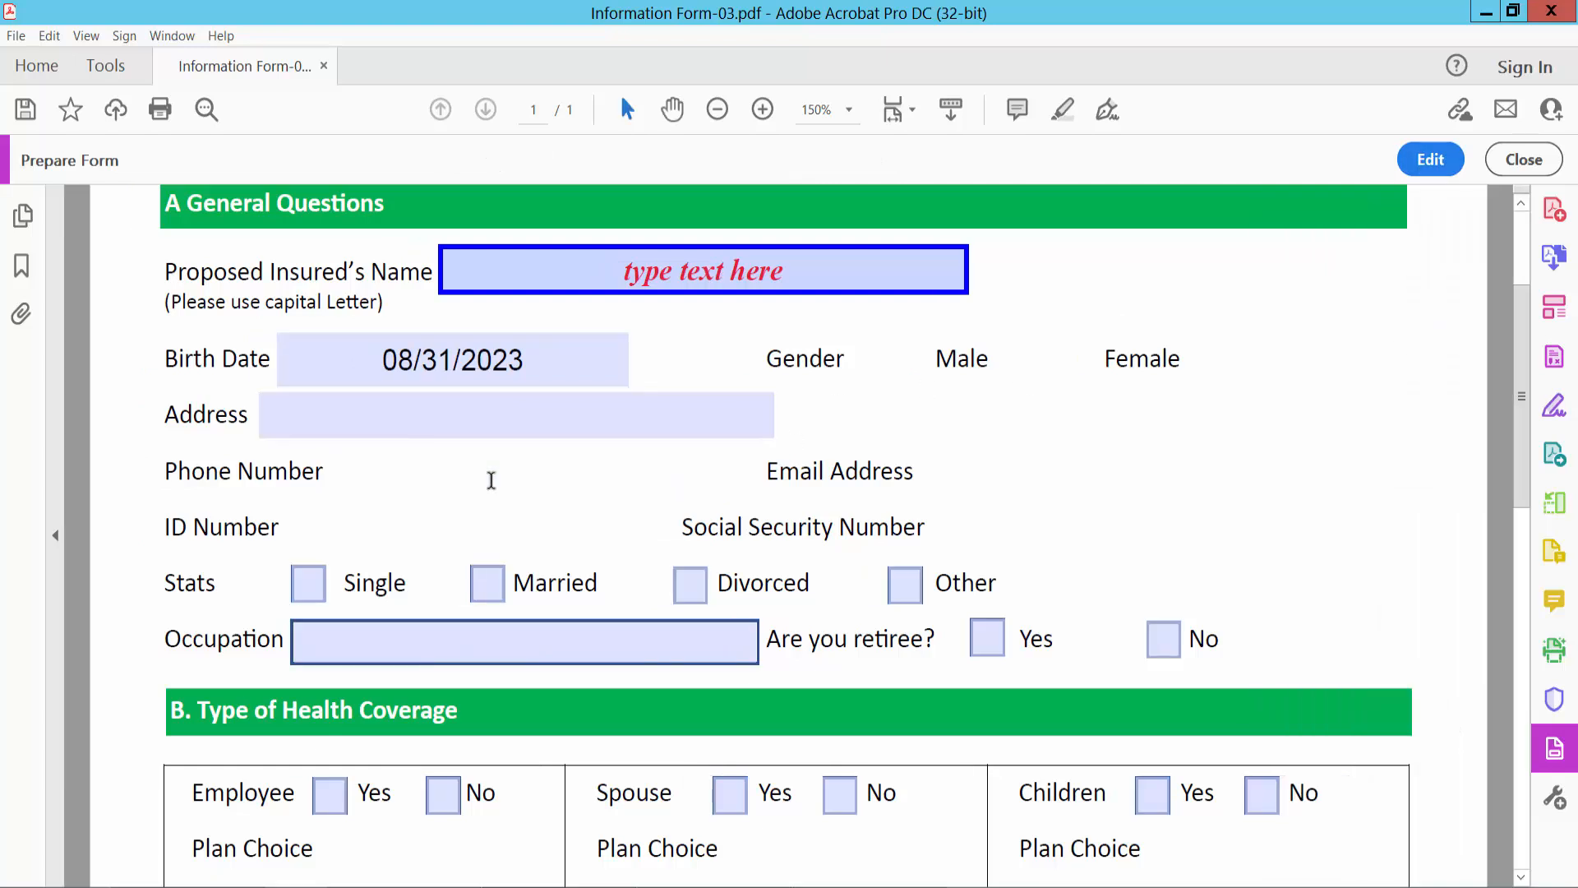
{"action": "type", "text": "467"}
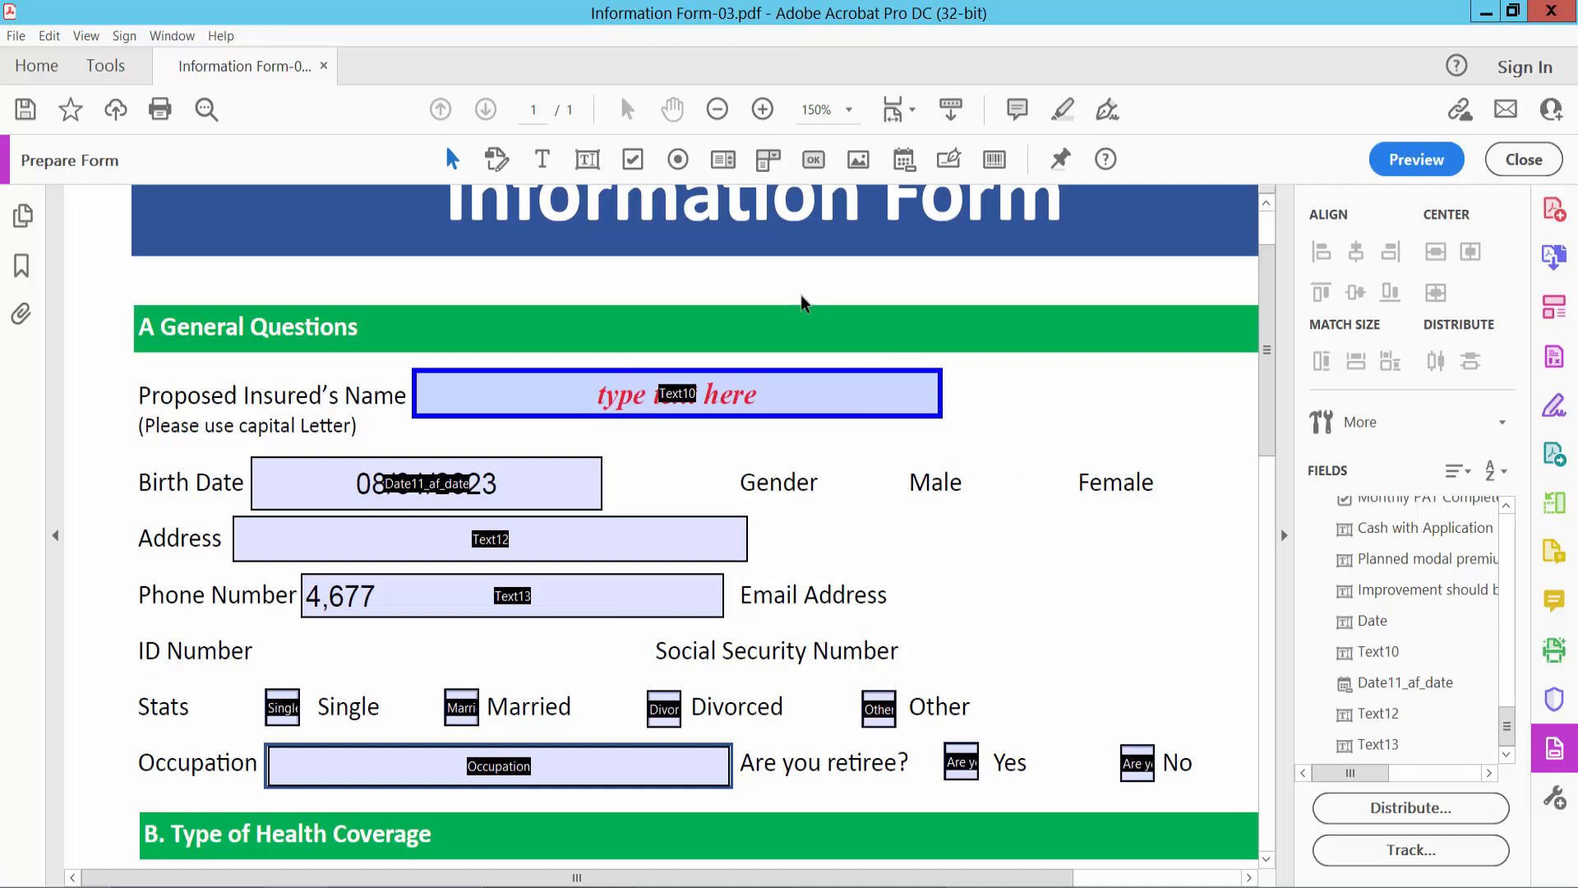
- Add a check box field before the Male label and another before the Female label in the Gender row
{"action": "left_click", "coordinate": [632, 161]}
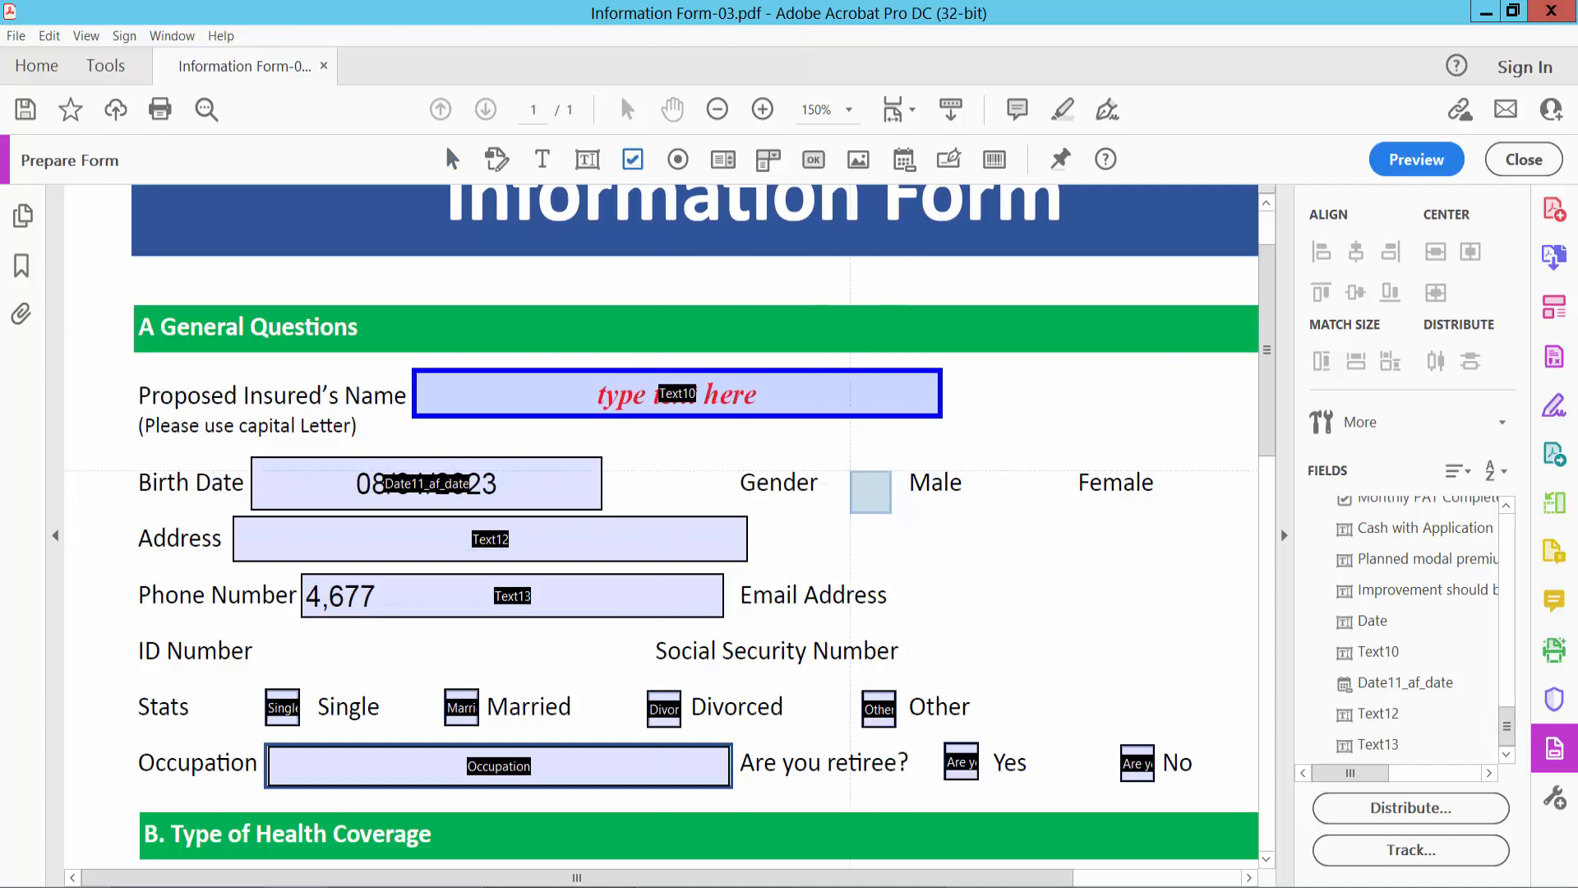
{"action": "left_click_drag", "start_coordinate": [838, 446], "coordinate": [906, 510]}
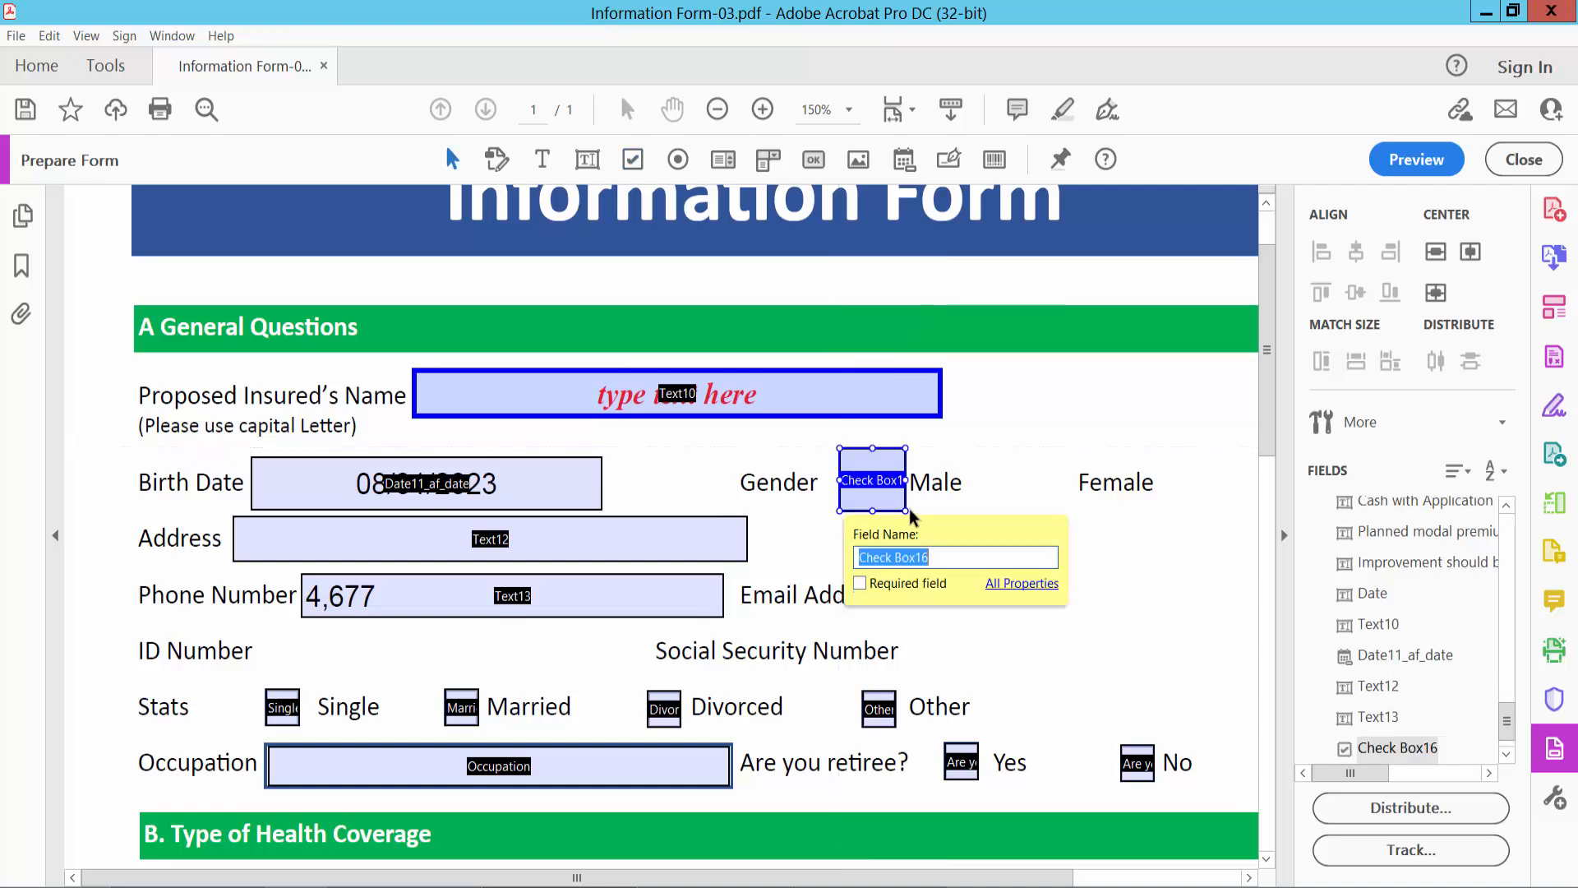
{"action": "left_click", "coordinate": [632, 160]}
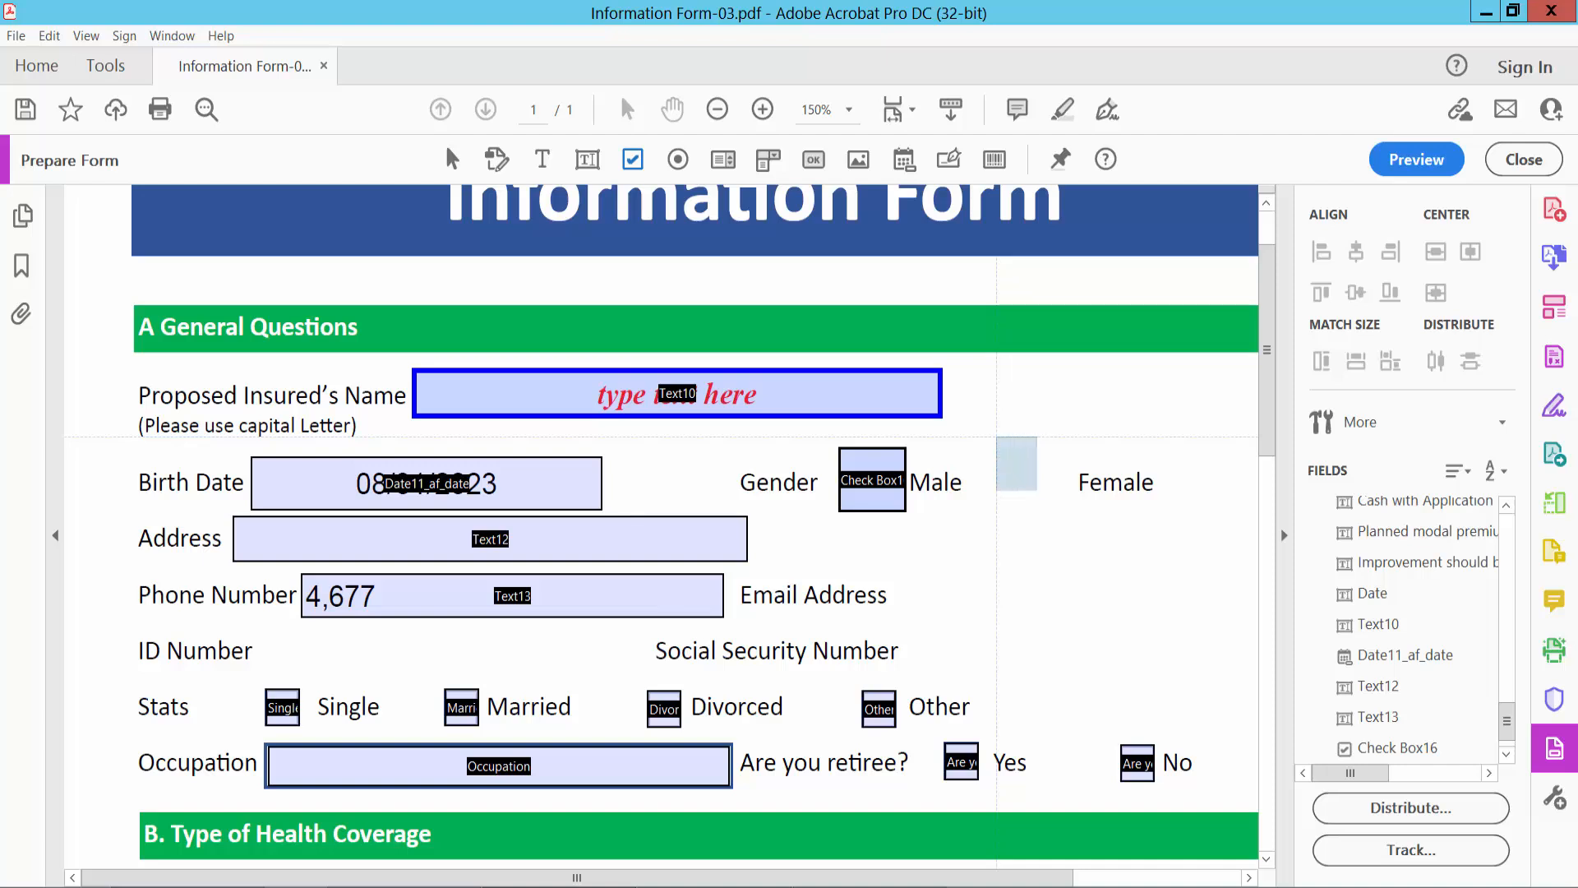
{"action": "left_click_drag", "start_coordinate": [997, 437], "coordinate": [1075, 510]}
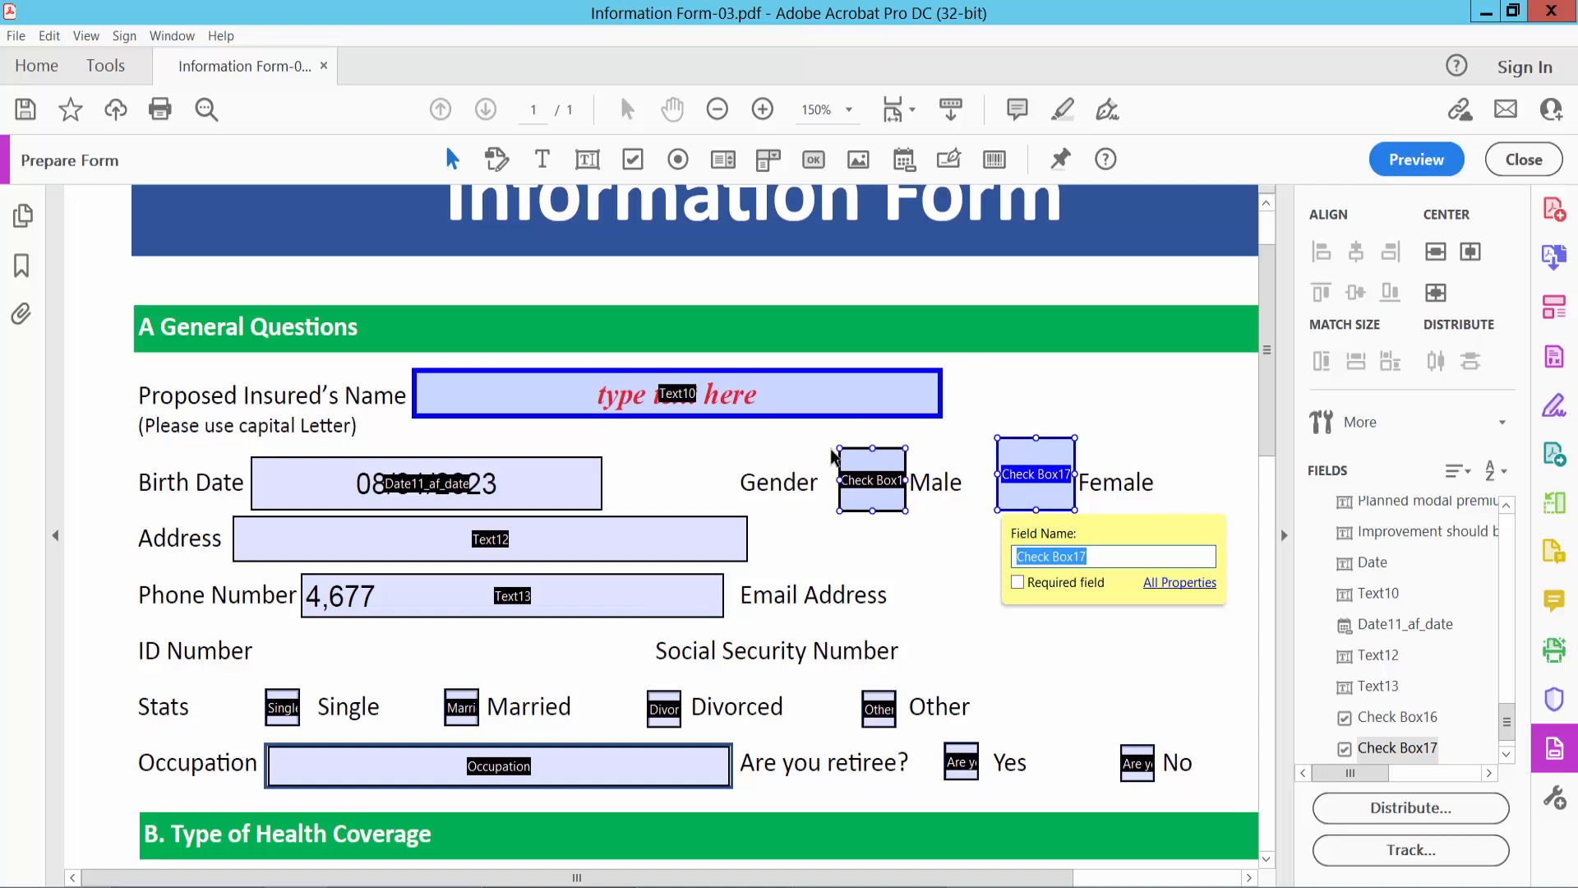
- Match the Female check box to the Male one in both width and height, and align the two along their bottom edges
{"action": "left_click_drag", "start_coordinate": [819, 433], "coordinate": [1096, 537]}
{"action": "right_click", "coordinate": [893, 497]}
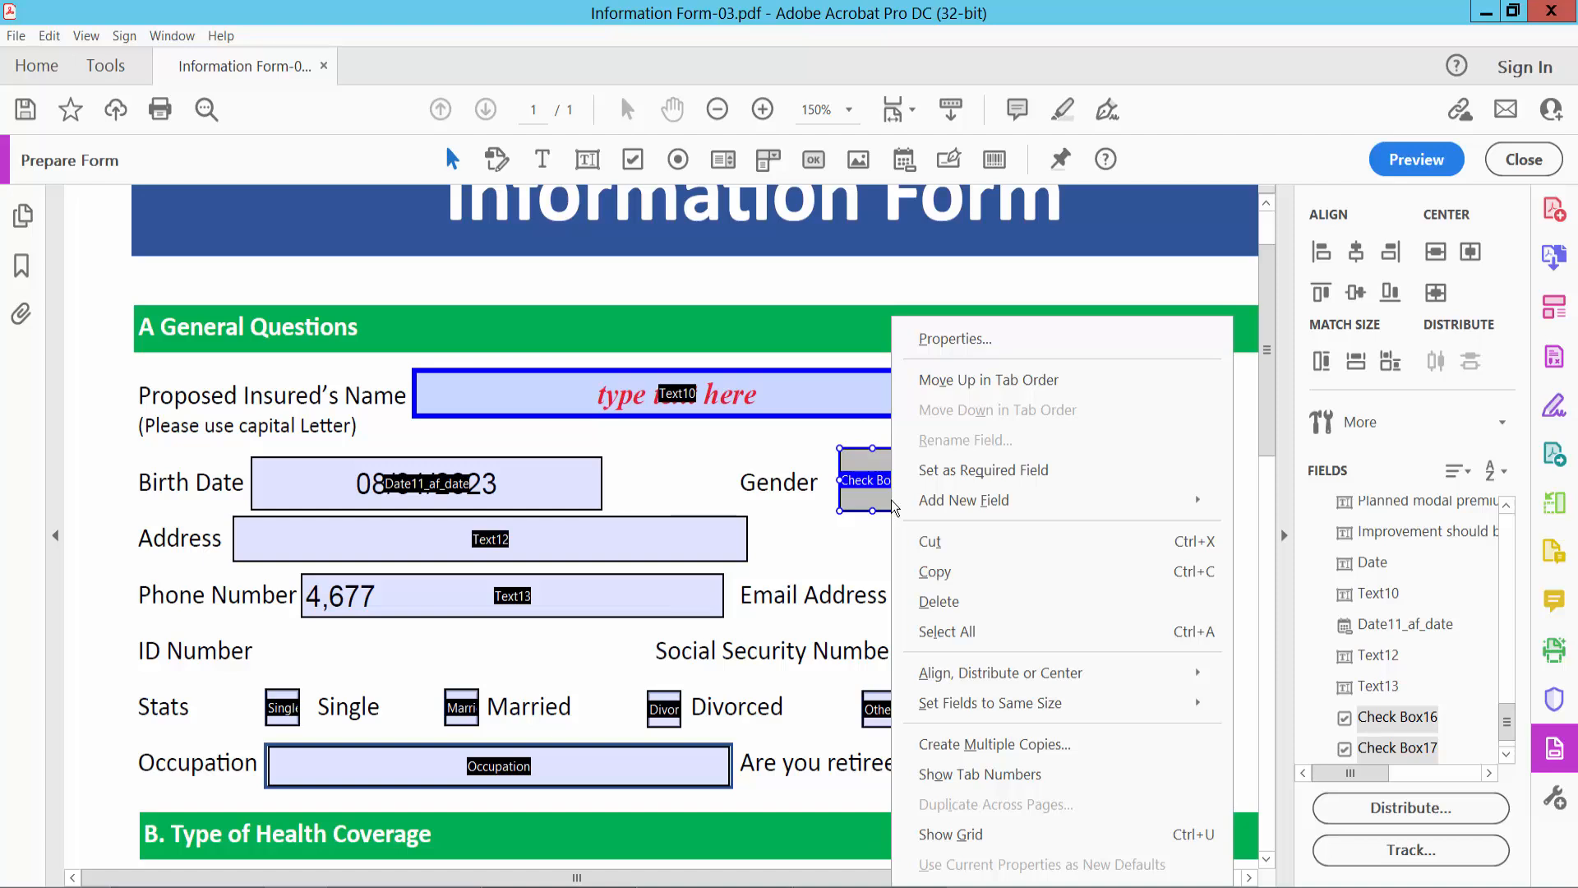
{"action": "mouse_move", "coordinate": [1061, 710]}
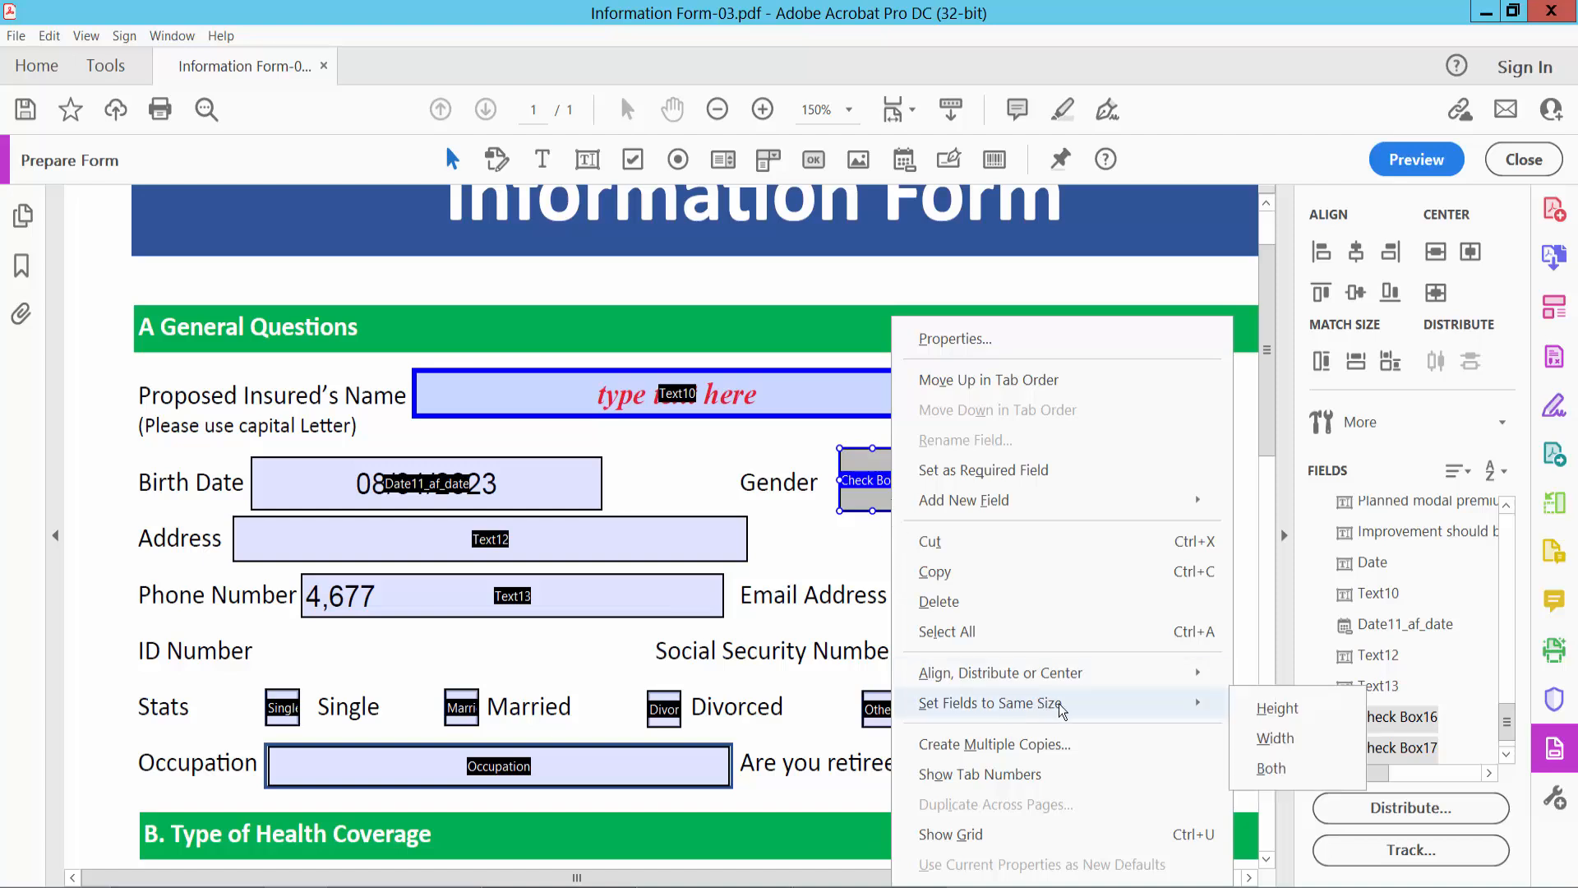
{"action": "left_click", "coordinate": [1273, 767]}
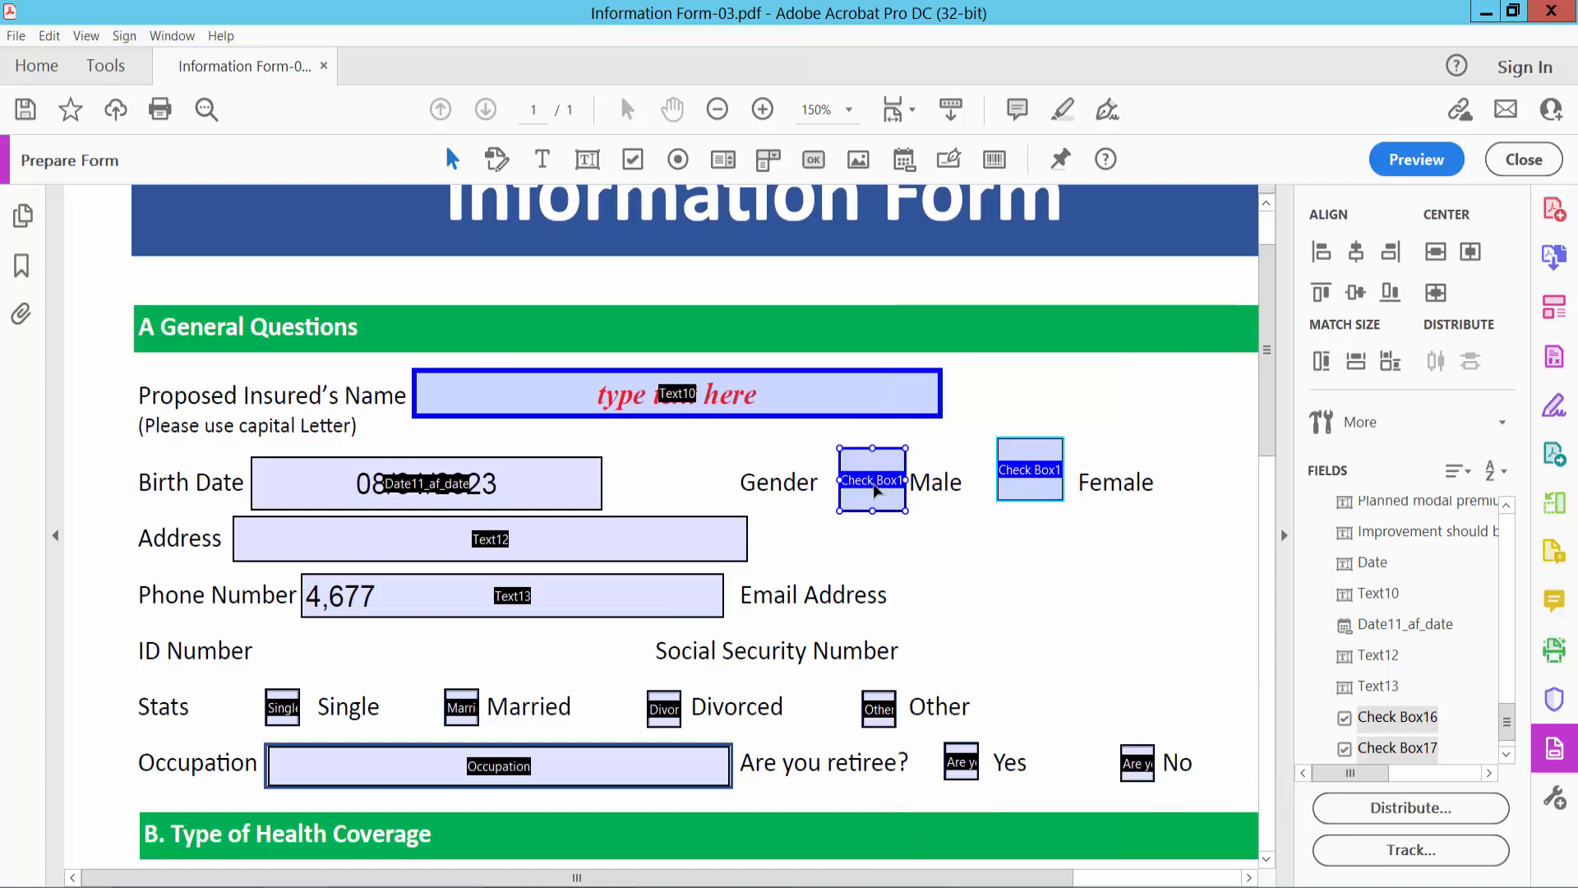
{"action": "right_click", "coordinate": [876, 491]}
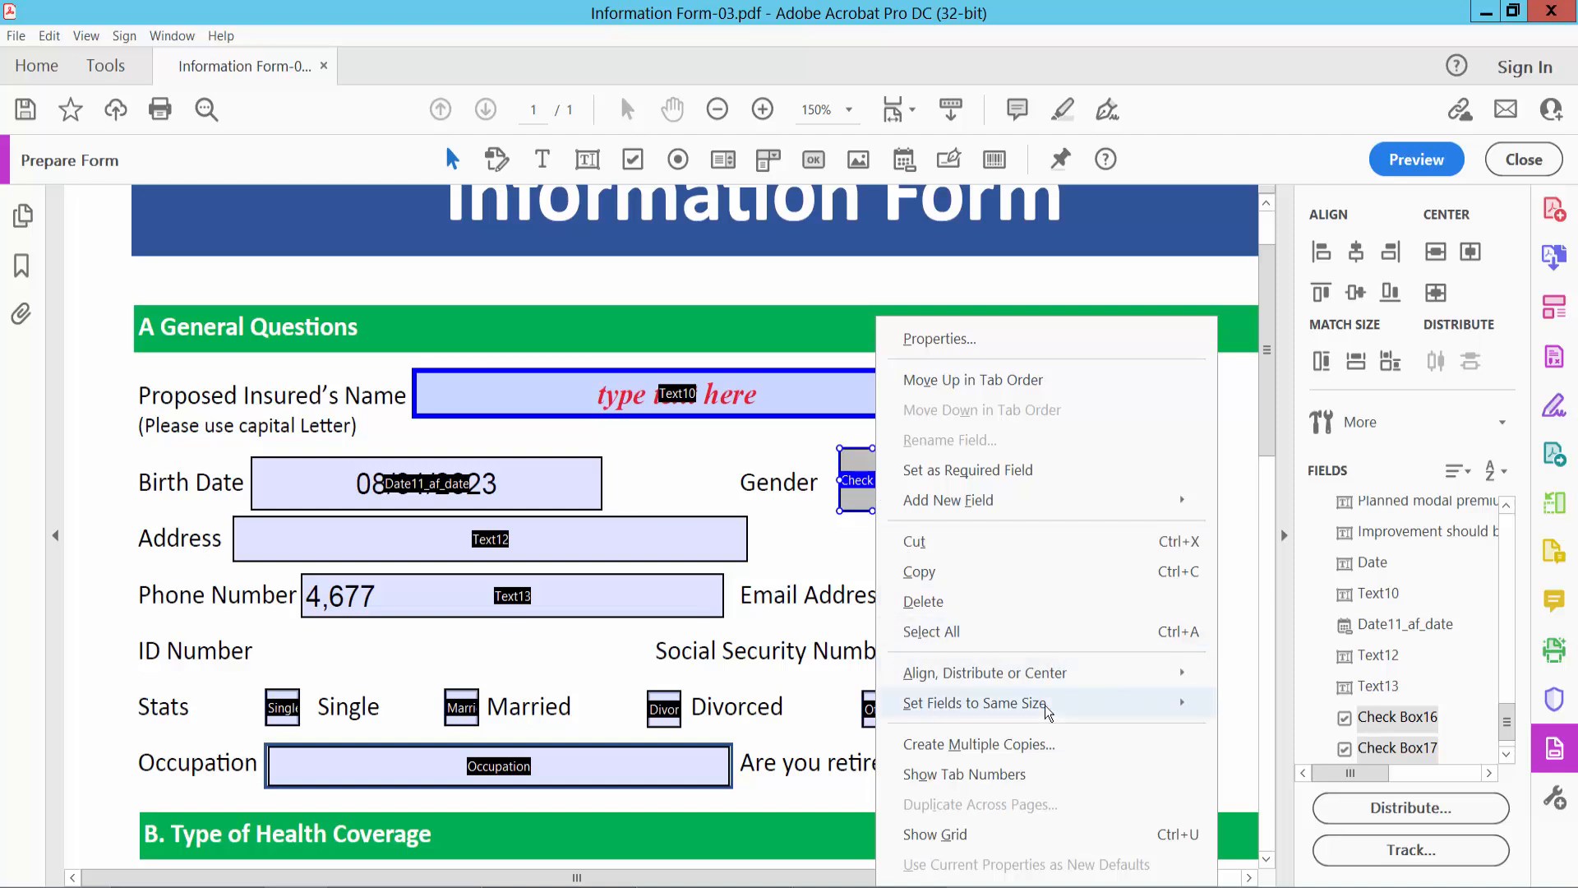
{"action": "mouse_move", "coordinate": [1048, 712]}
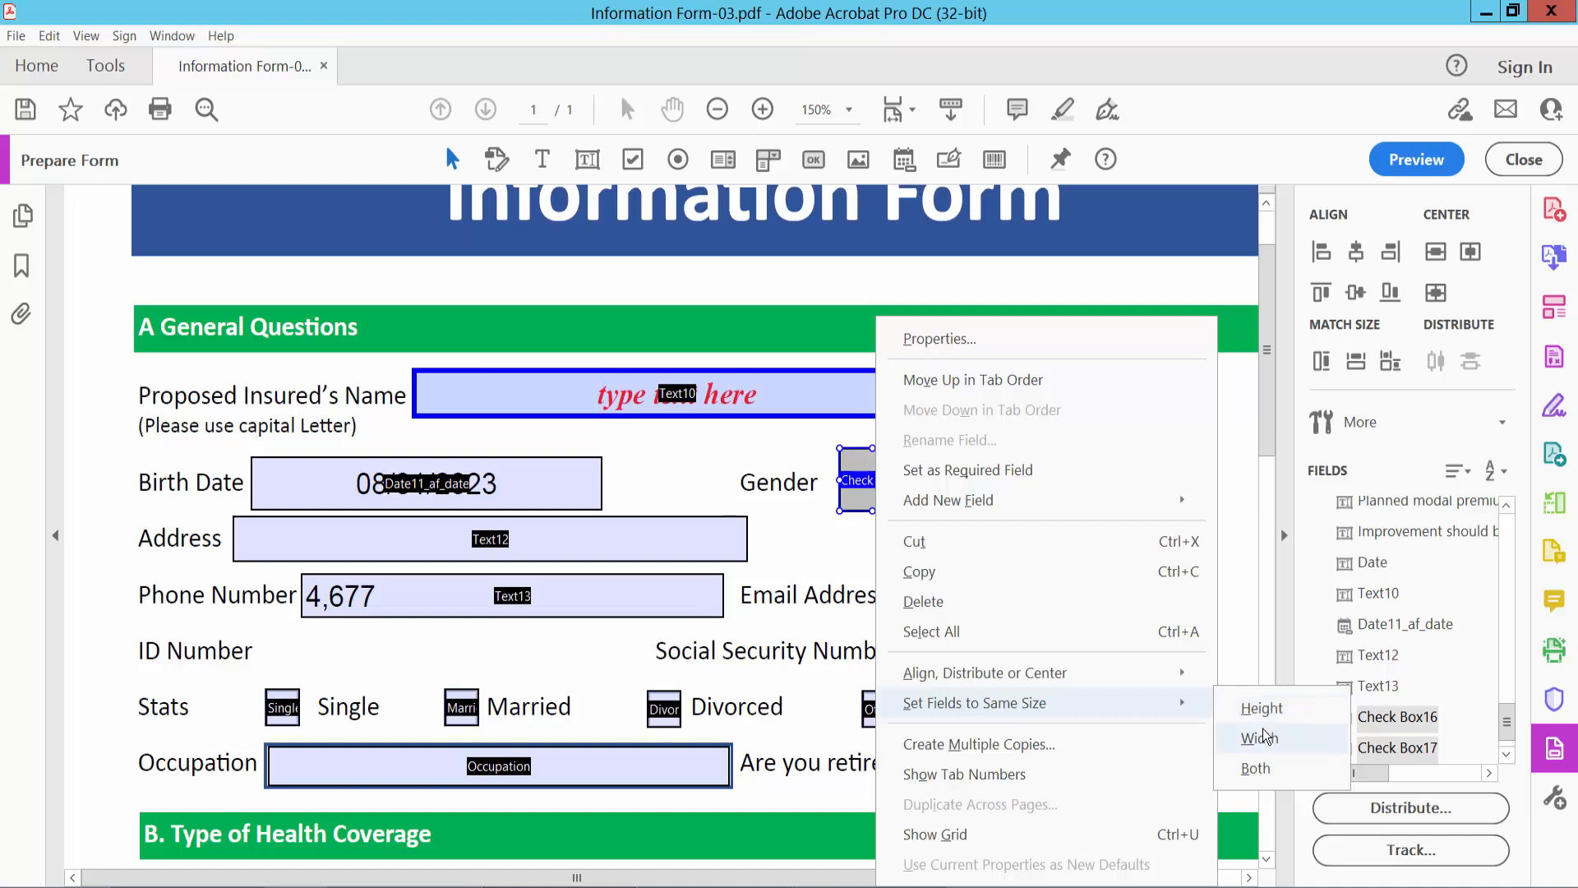
{"action": "mouse_move", "coordinate": [1184, 671]}
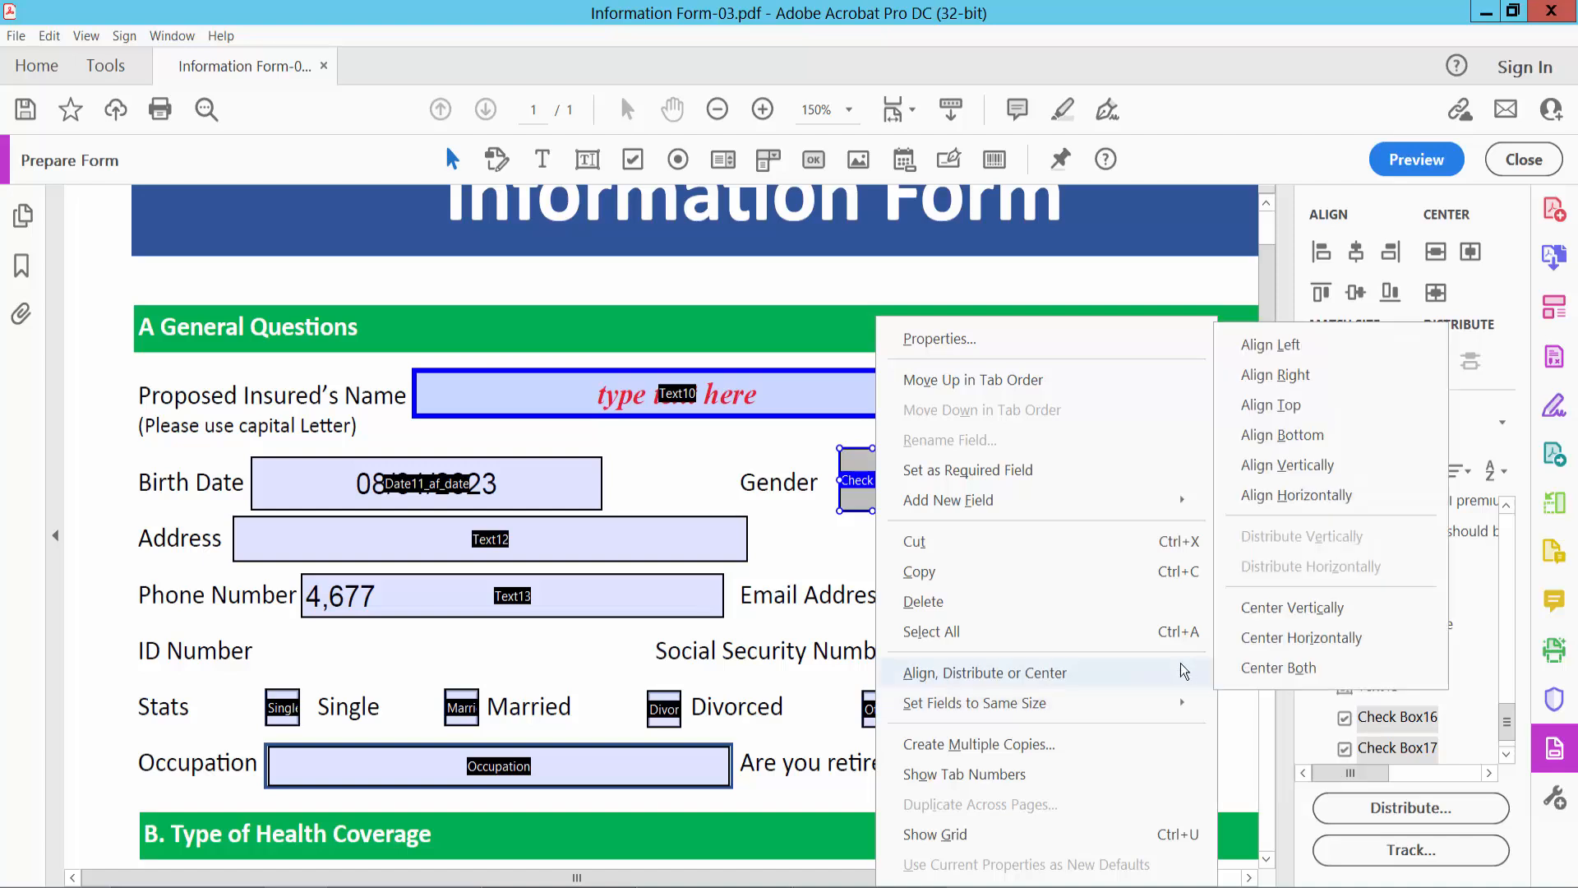
{"action": "left_click", "coordinate": [1296, 440]}
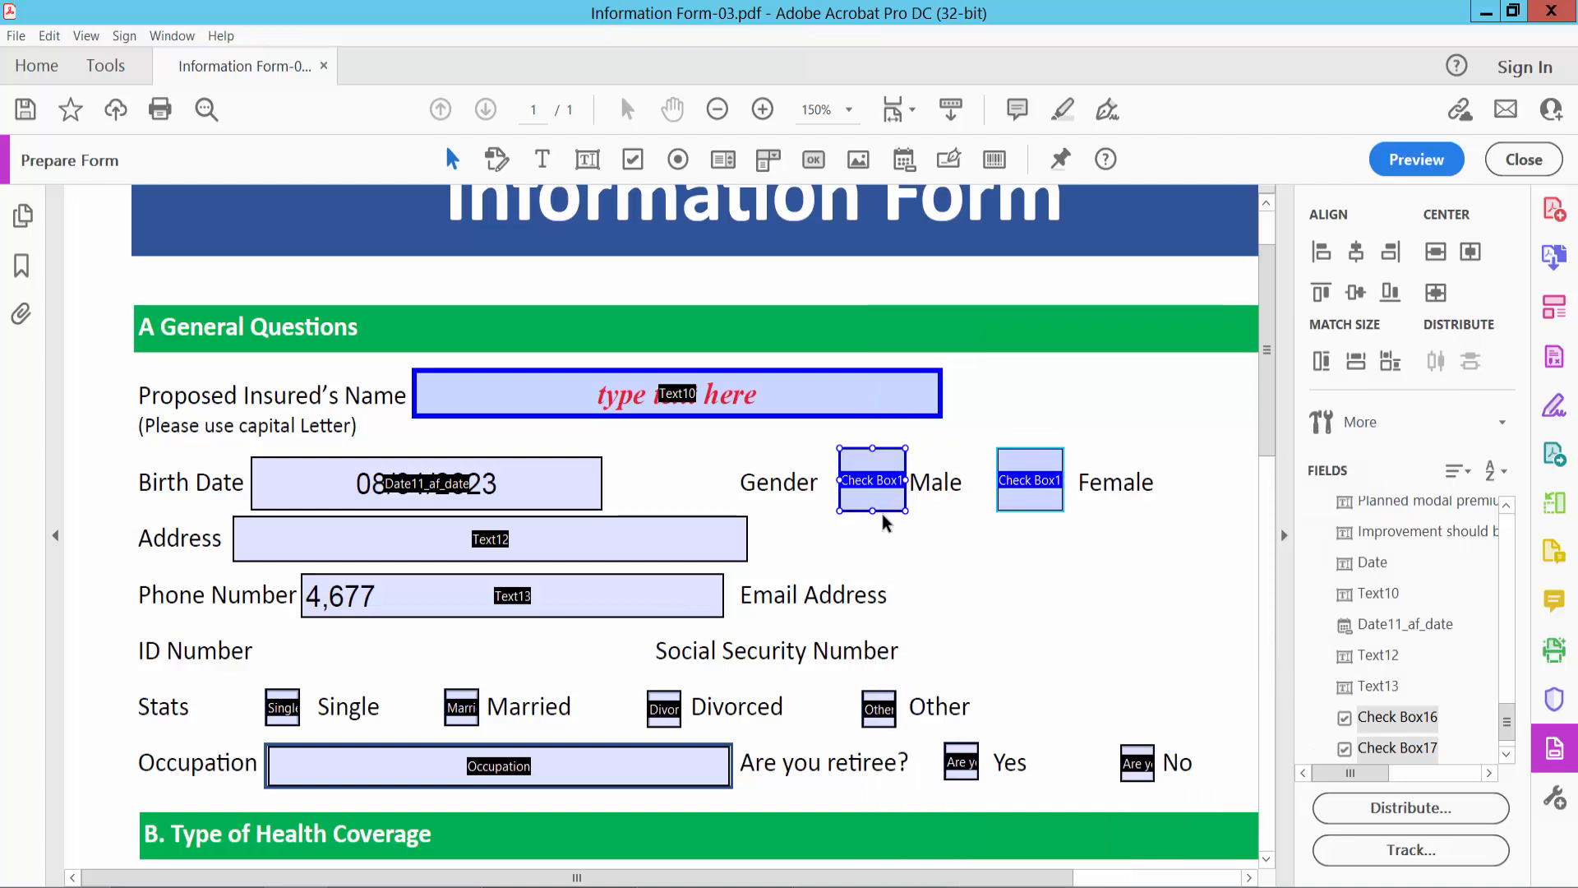
- Preview the form, test ticking and clearing the Male and Female check boxes, and return to editing
{"action": "left_click", "coordinate": [1416, 159]}
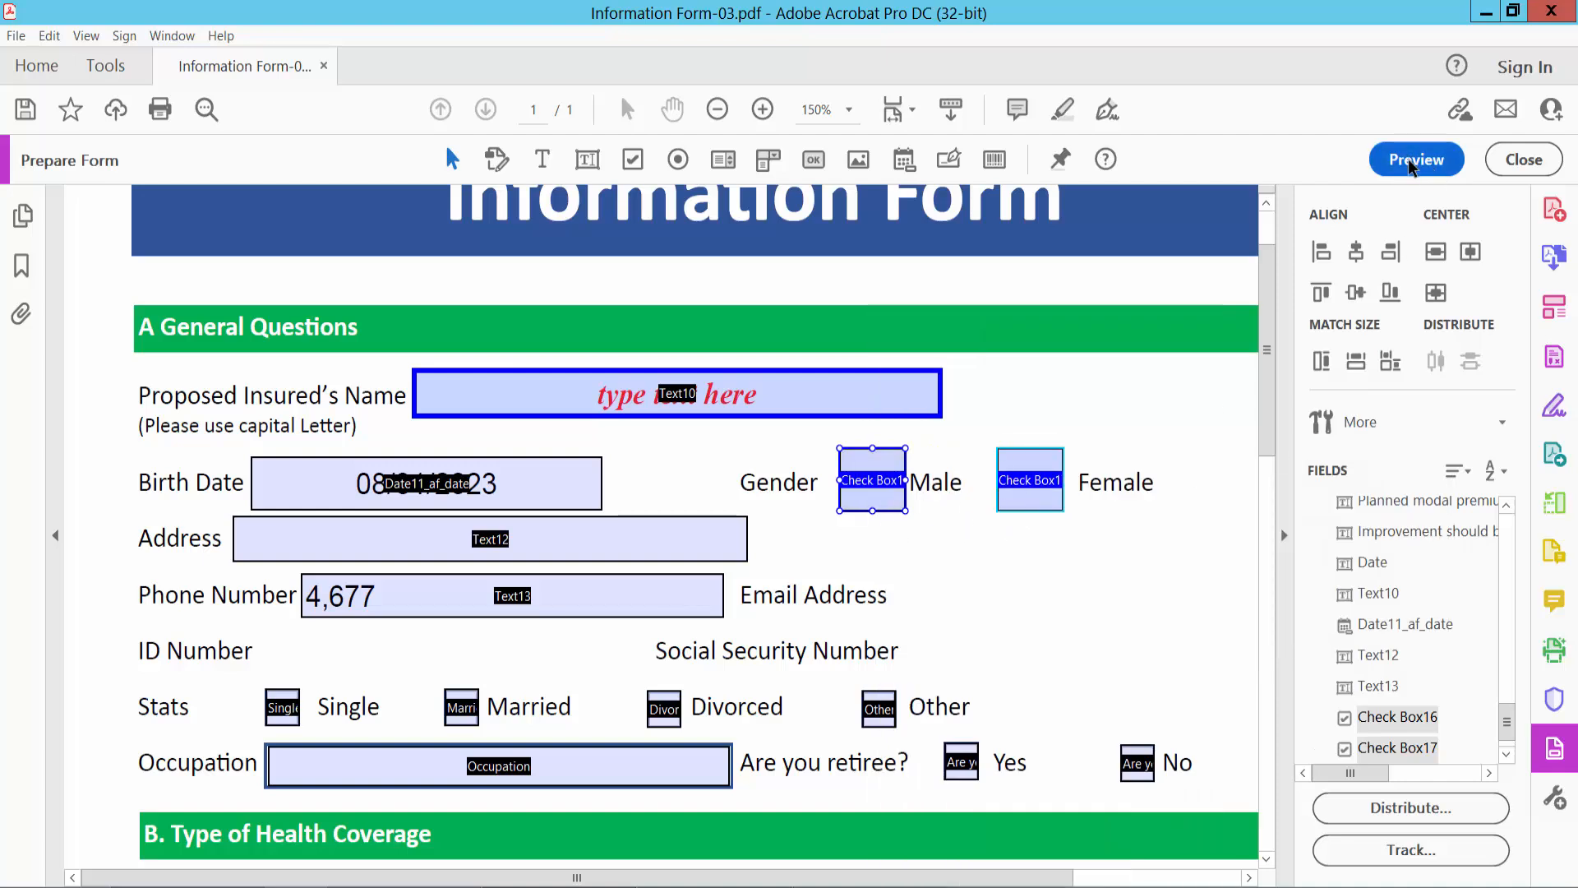
{"action": "left_click", "coordinate": [899, 488]}
{"action": "left_click", "coordinate": [1056, 490]}
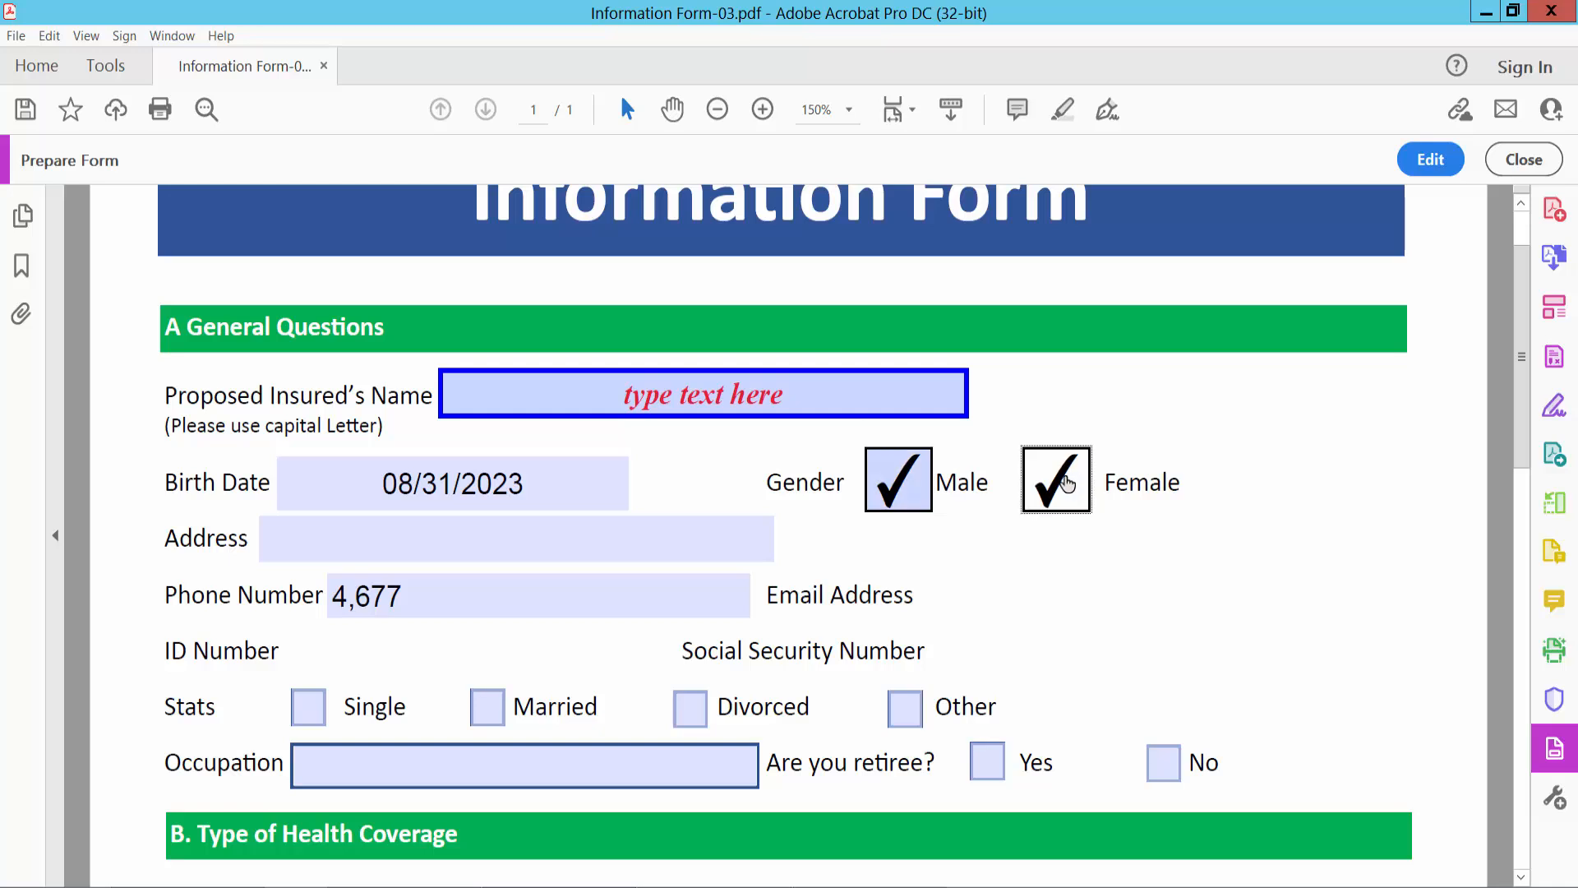
{"action": "left_click", "coordinate": [1058, 493]}
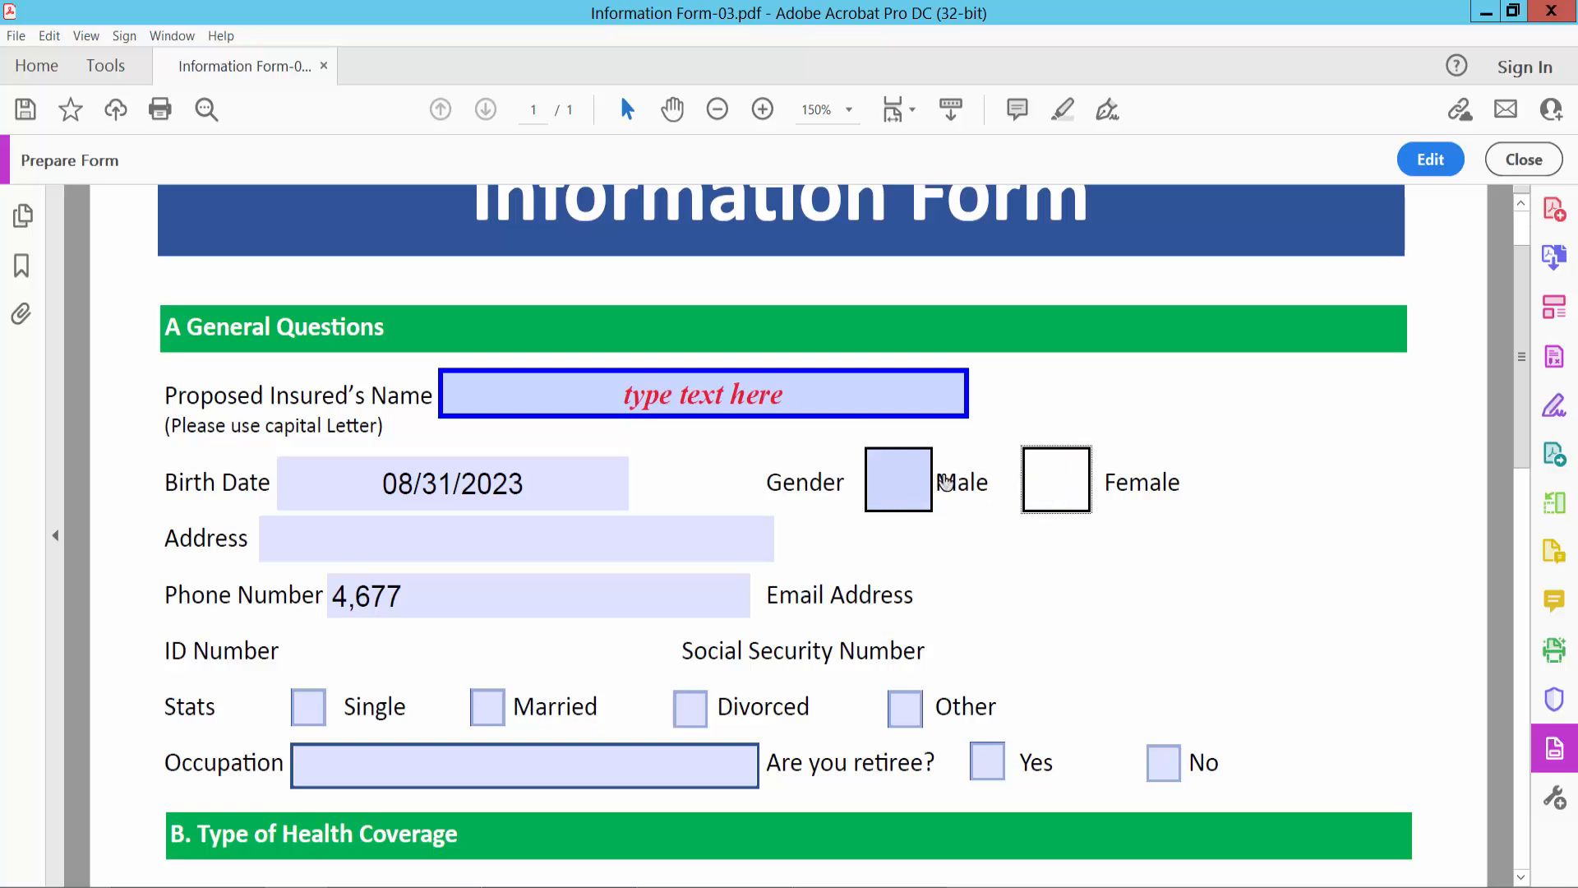
{"action": "left_click", "coordinate": [1437, 157]}
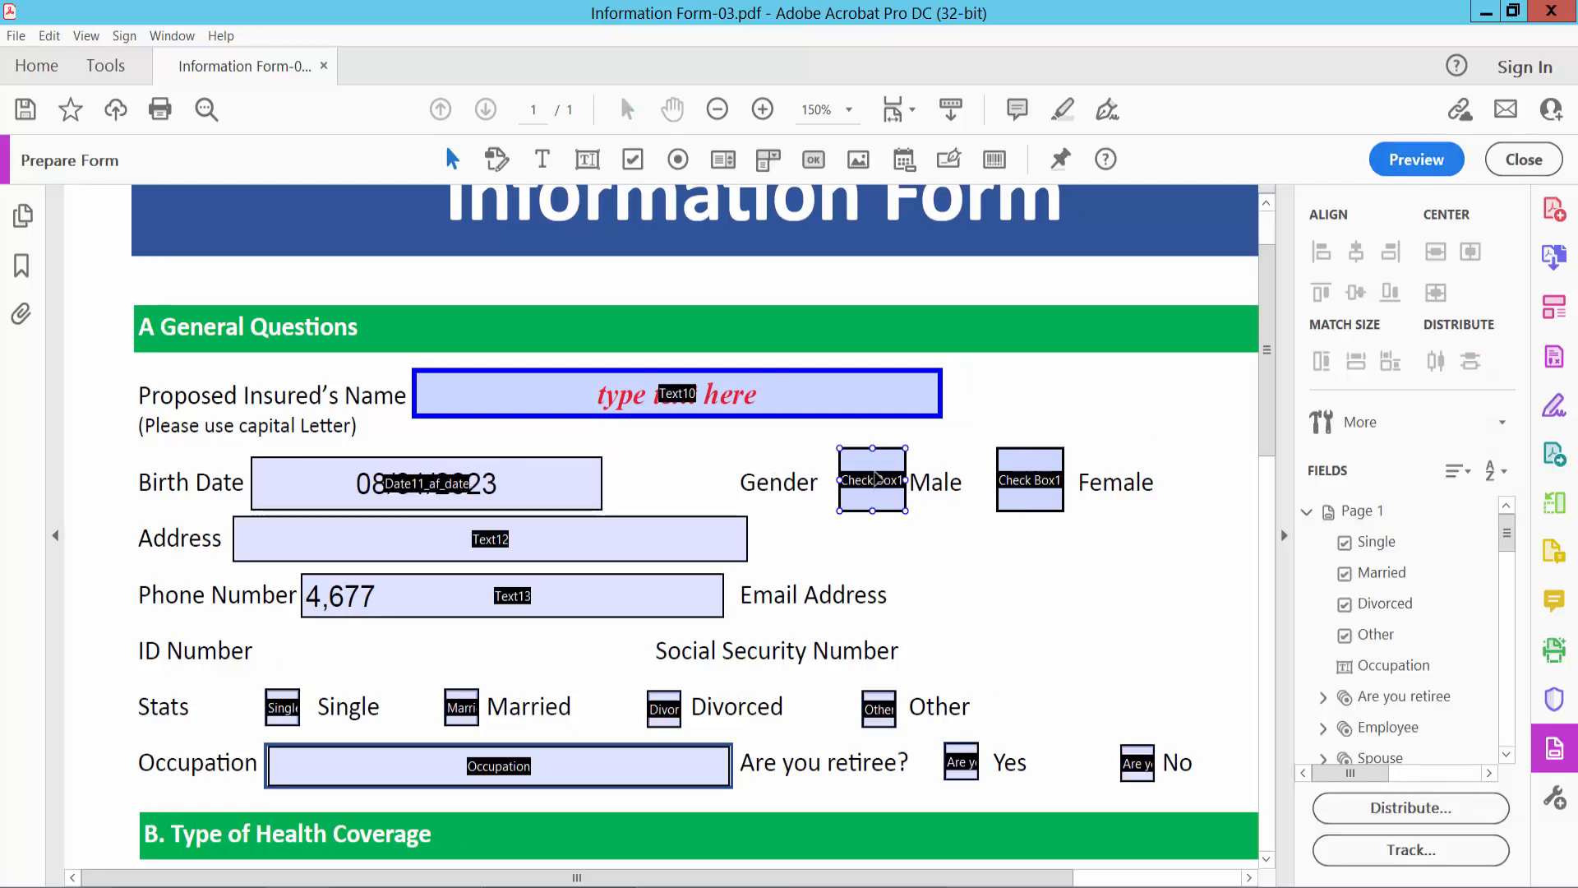
- Examine the Male check box's appearance settings and available check box styles in its properties
{"action": "right_click", "coordinate": [878, 479]}
{"action": "left_click", "coordinate": [928, 338]}
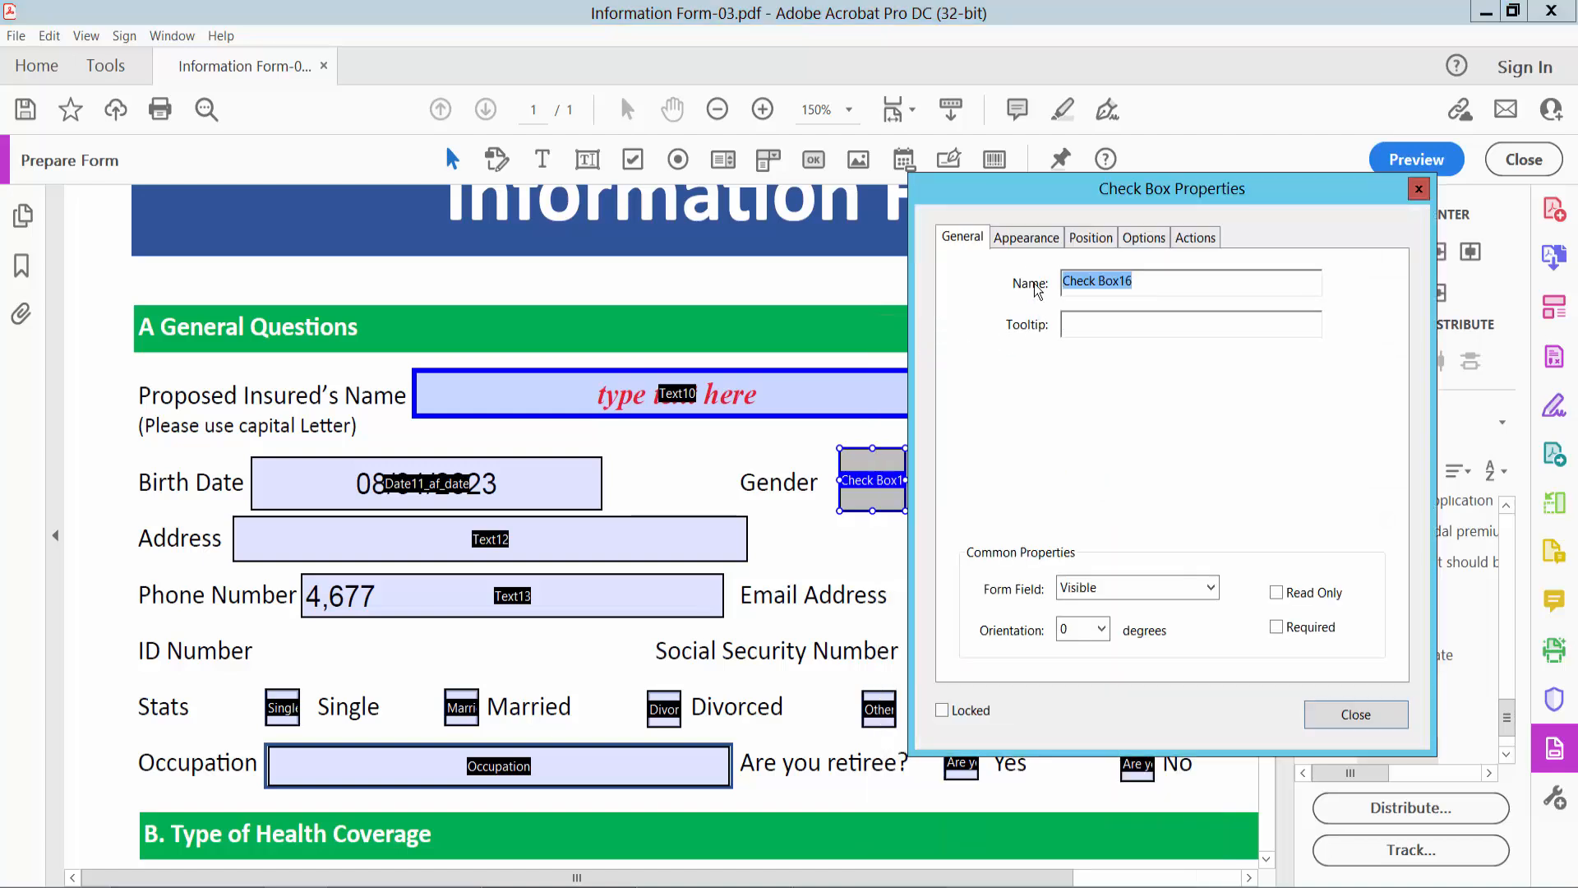
{"action": "left_click", "coordinate": [1026, 240]}
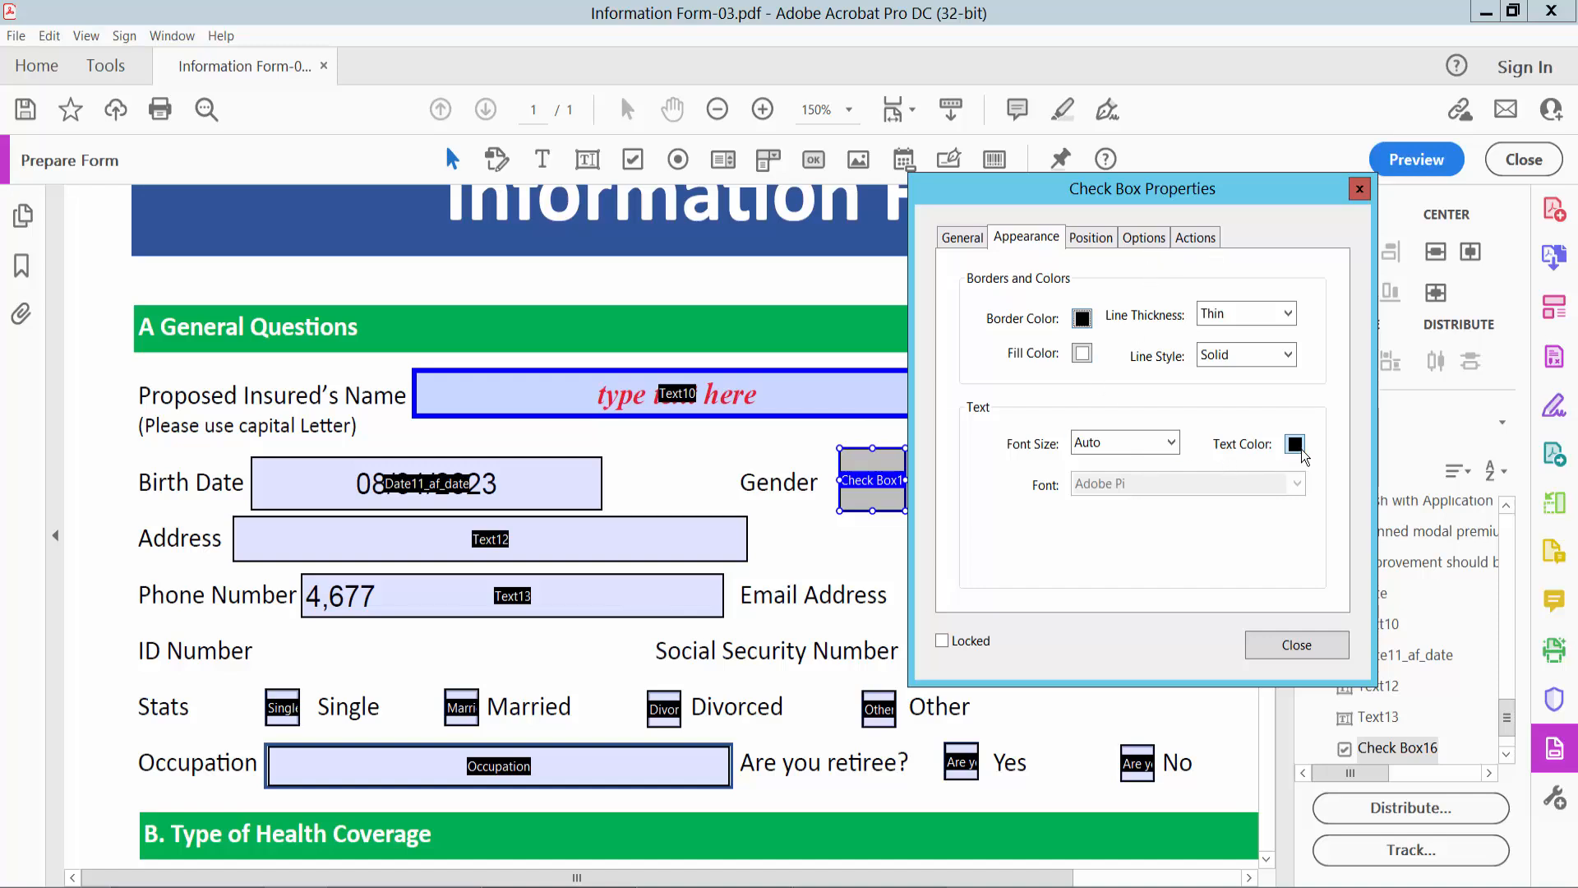
{"action": "left_click", "coordinate": [1148, 244]}
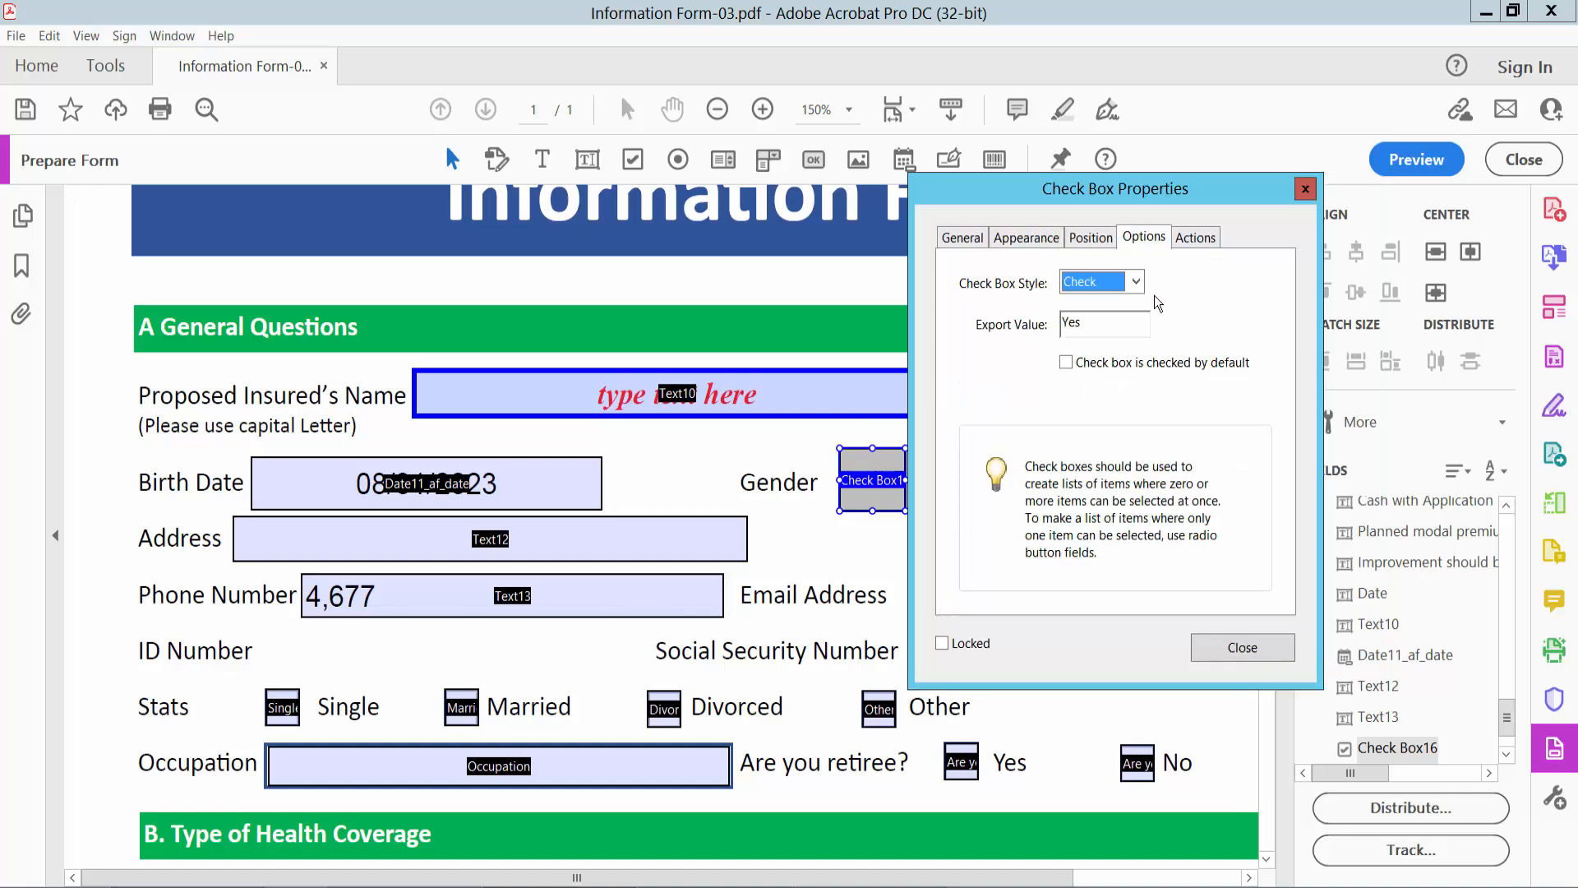
{"action": "left_click", "coordinate": [1135, 282]}
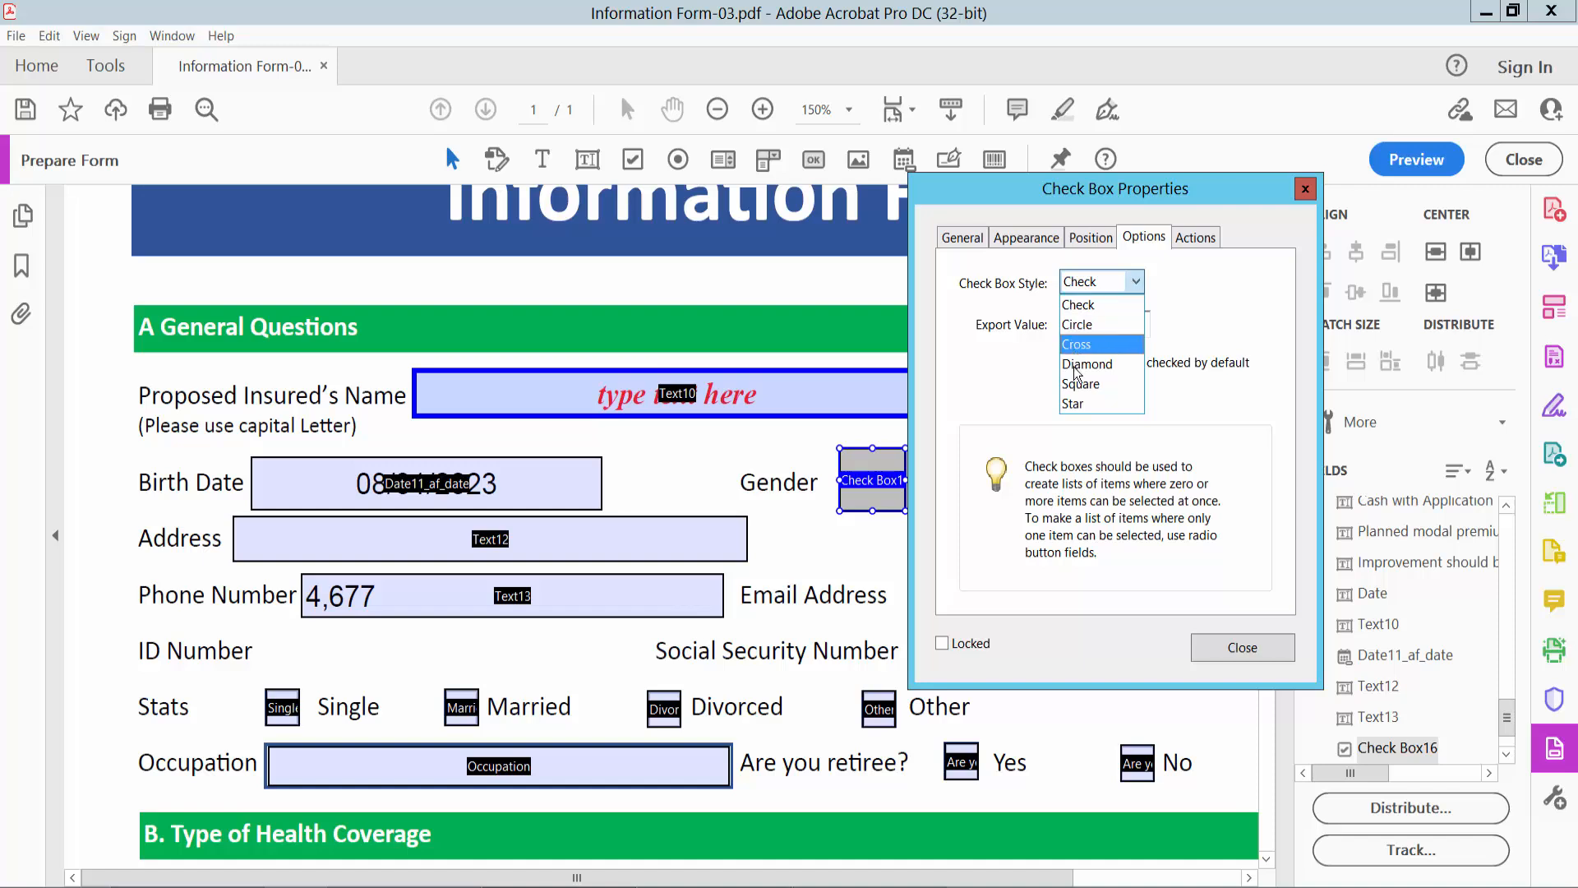
{"action": "left_click", "coordinate": [1309, 189]}
{"action": "left_click", "coordinate": [1304, 190]}
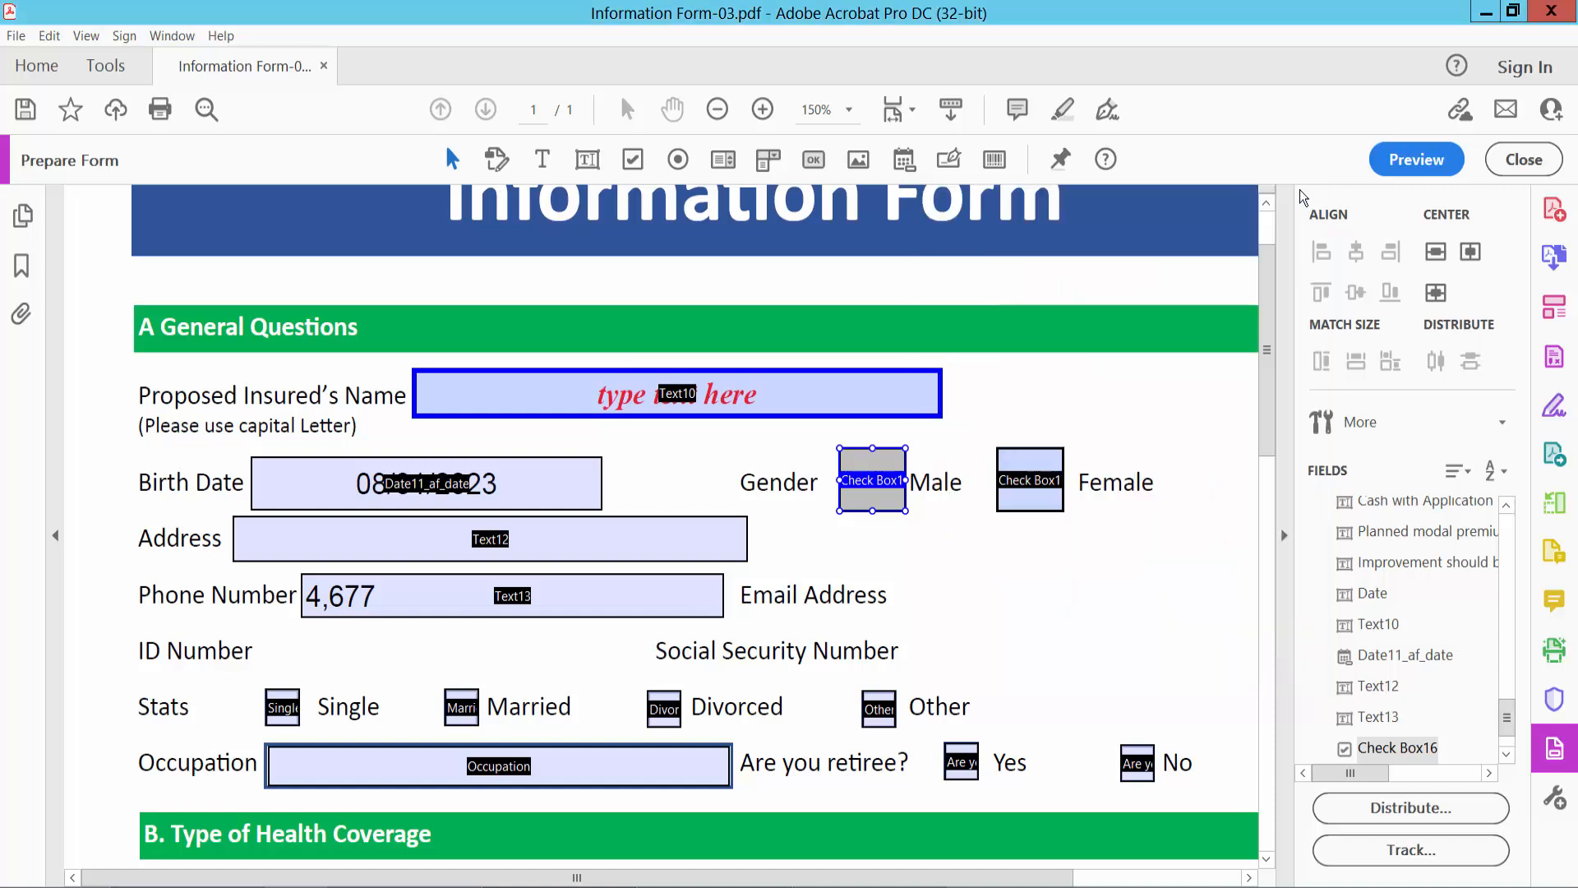
- Preview the form again, tick and clear the Male check box, and place the cursor in the Address field
{"action": "left_click", "coordinate": [1406, 159]}
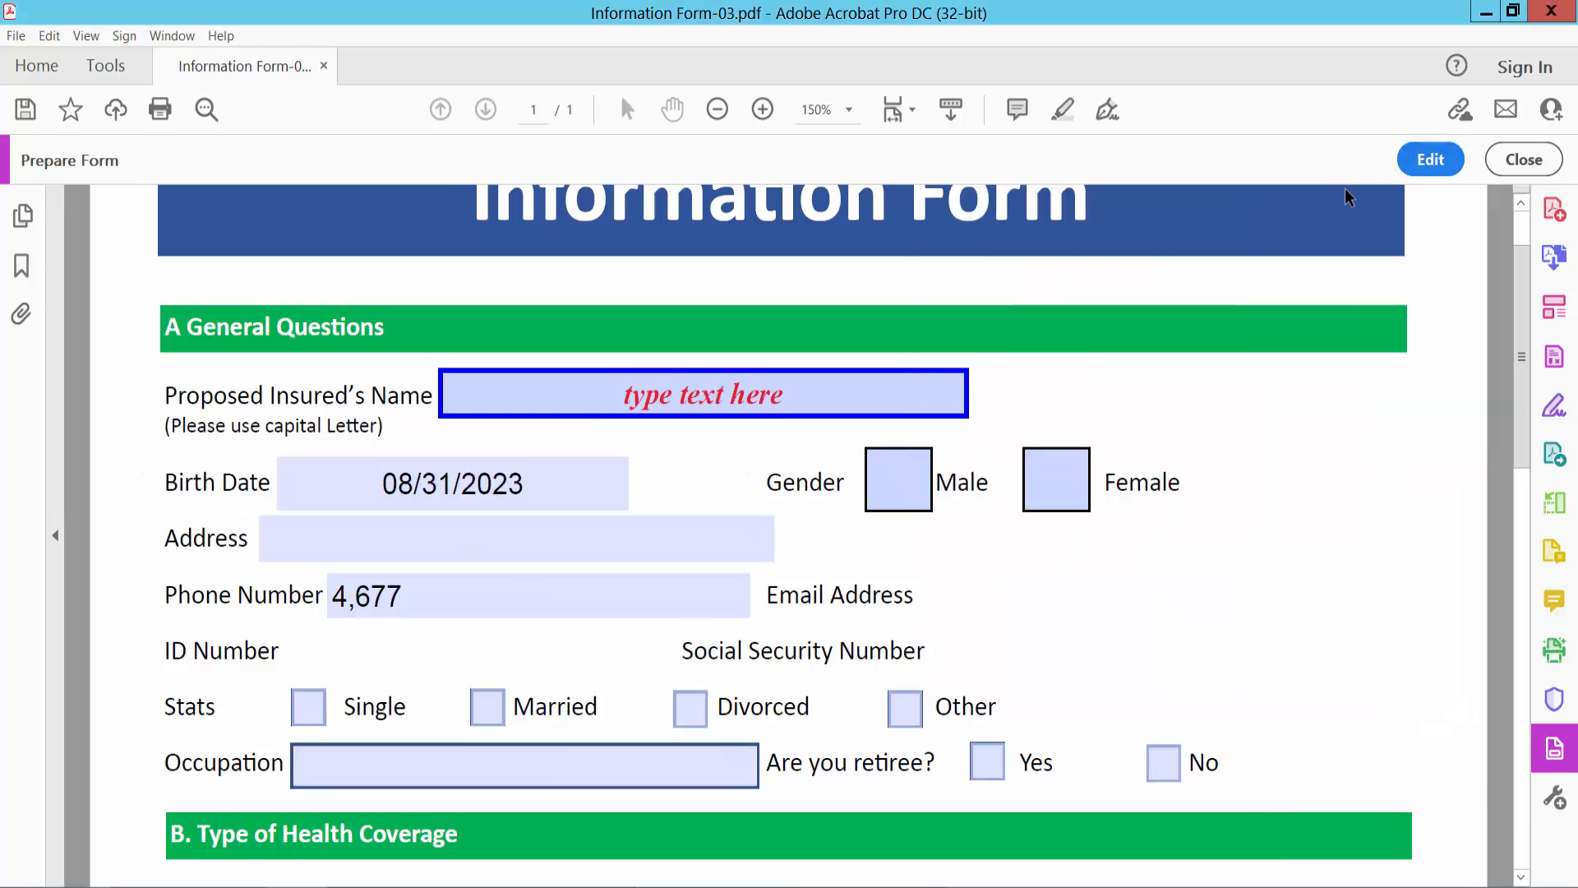
{"action": "scroll", "coordinate": [1118, 441], "scroll_direction": "down", "scroll_amount": 1}
{"action": "left_click", "coordinate": [913, 446]}
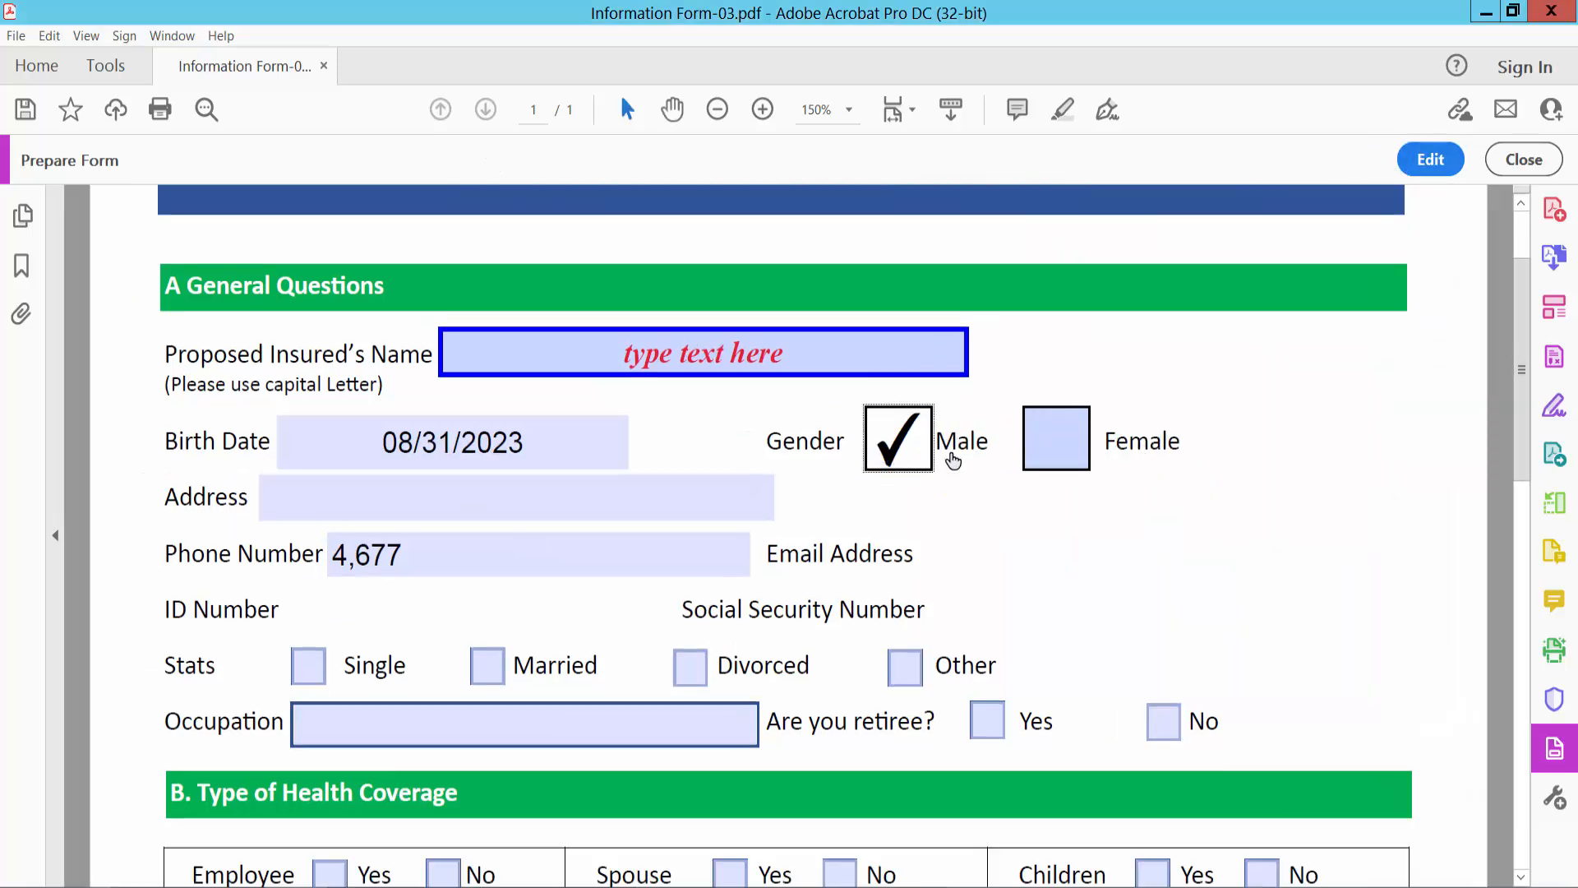
{"action": "left_click", "coordinate": [916, 450]}
{"action": "left_click", "coordinate": [620, 485]}
- In editing mode, replace the text field under the Signature label with a digital signature field filling the same box
{"action": "scroll", "coordinate": [1025, 469], "scroll_direction": "down", "scroll_amount": 15}
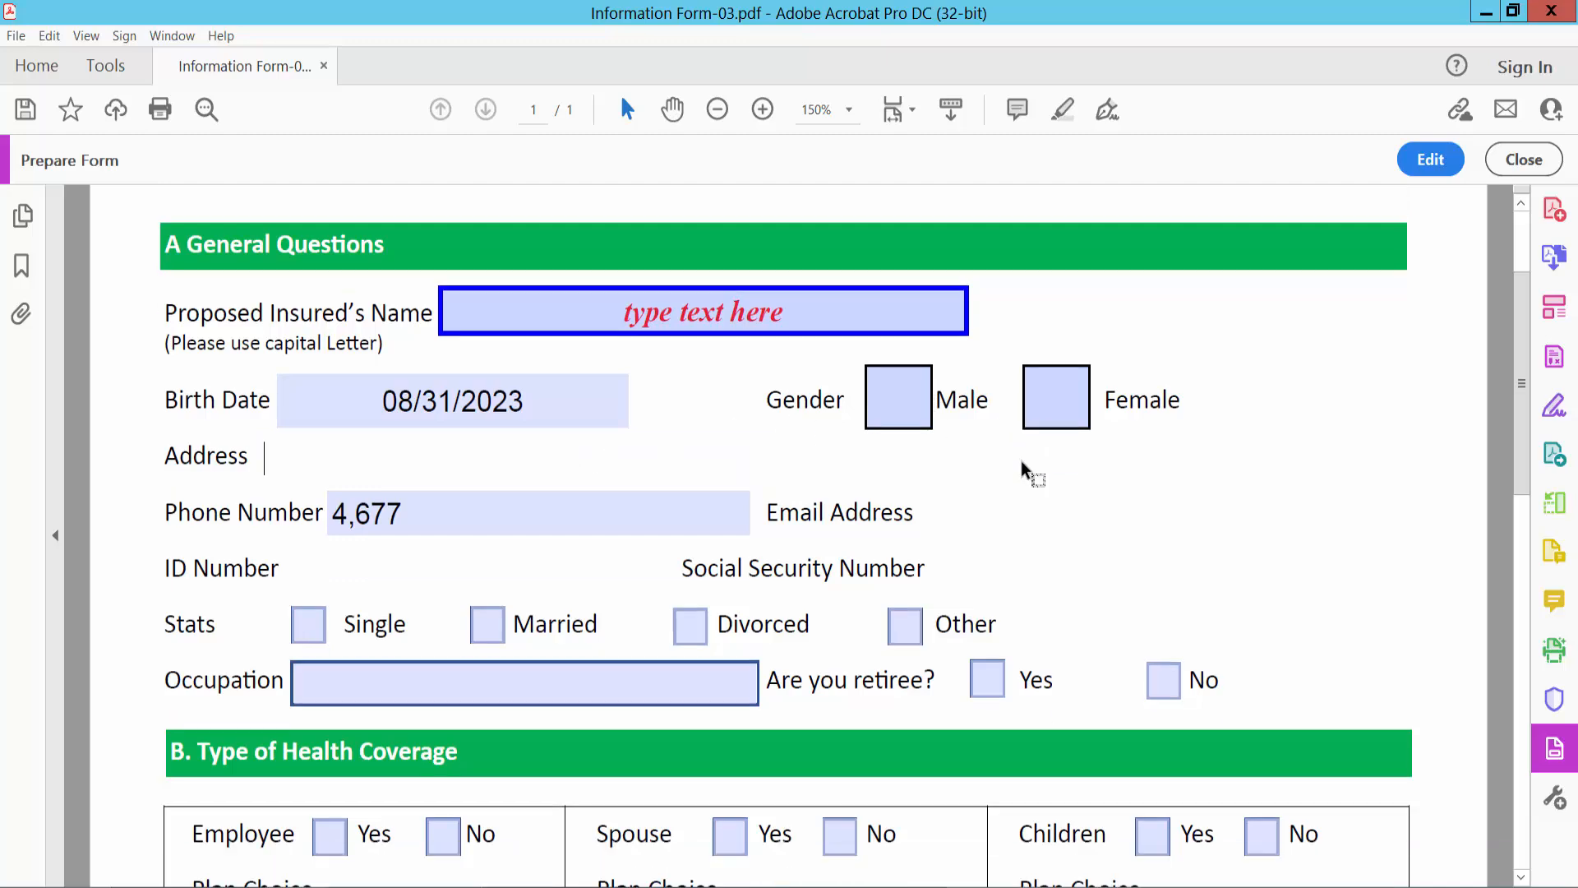
{"action": "scroll", "coordinate": [1078, 405], "scroll_direction": "down", "scroll_amount": 10}
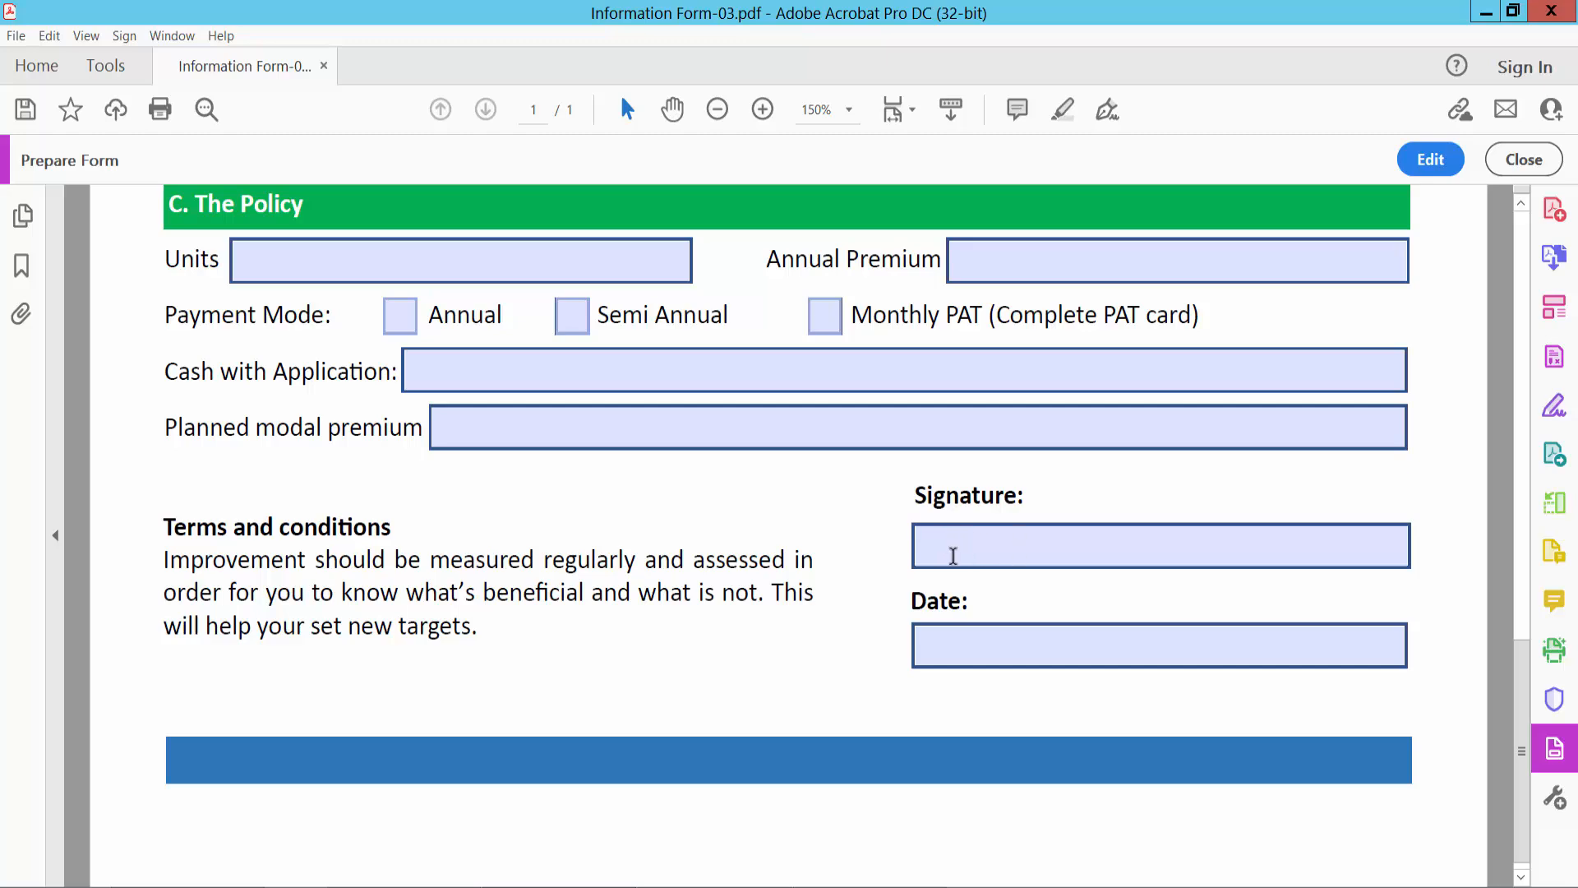
{"action": "left_click", "coordinate": [1428, 161]}
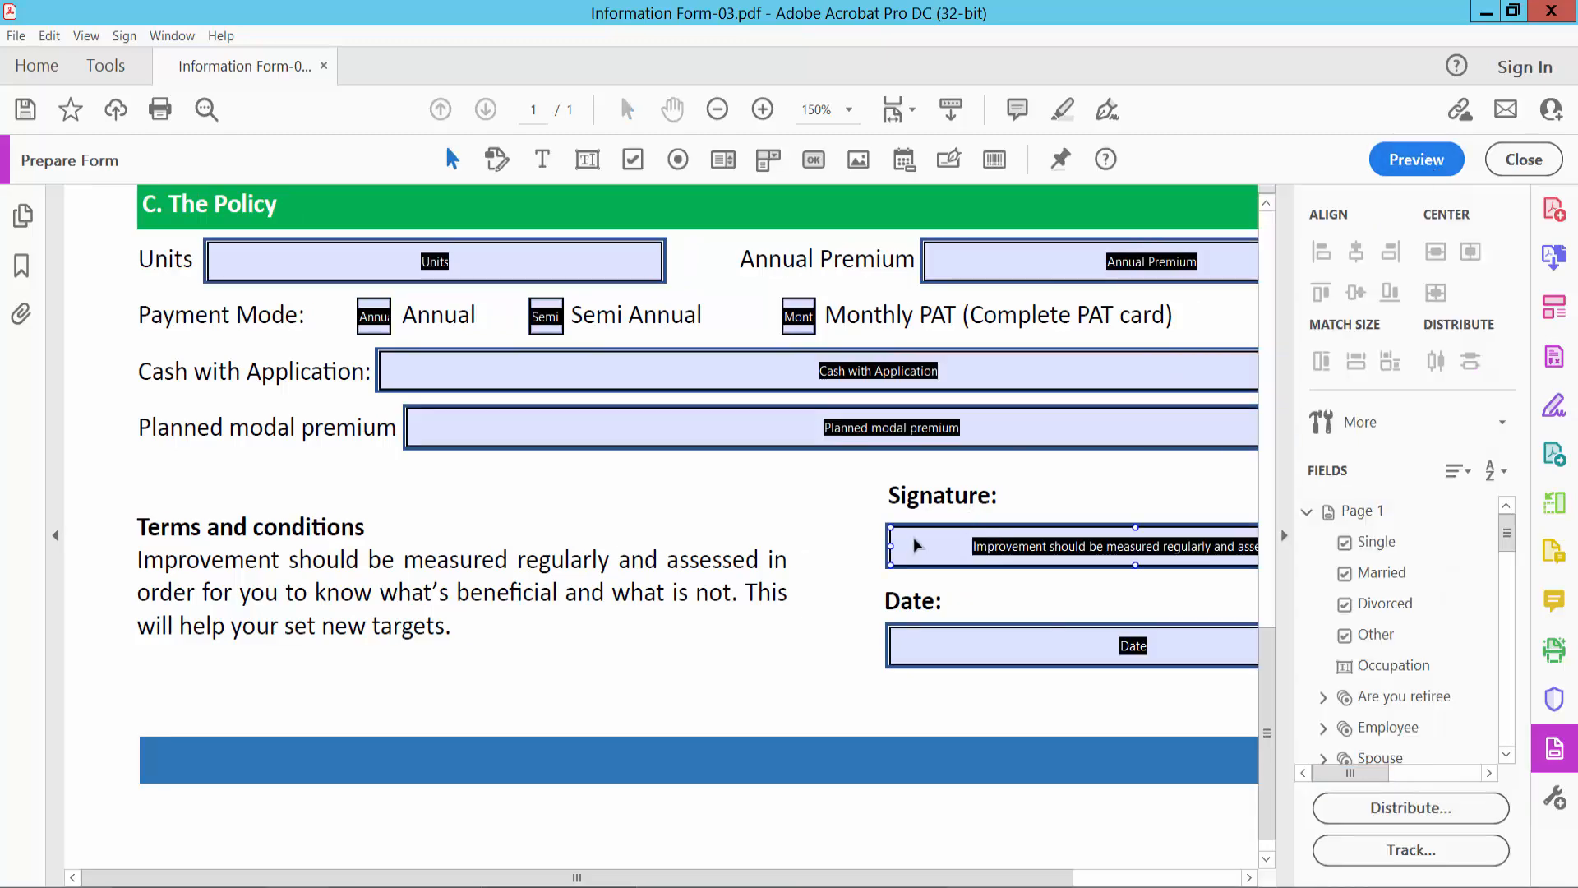
{"action": "scroll", "coordinate": [913, 538], "scroll_direction": "down", "scroll_amount": 2}
{"action": "left_click", "coordinate": [1037, 663]}
{"action": "scroll", "coordinate": [1037, 663], "scroll_direction": "up", "scroll_amount": 1}
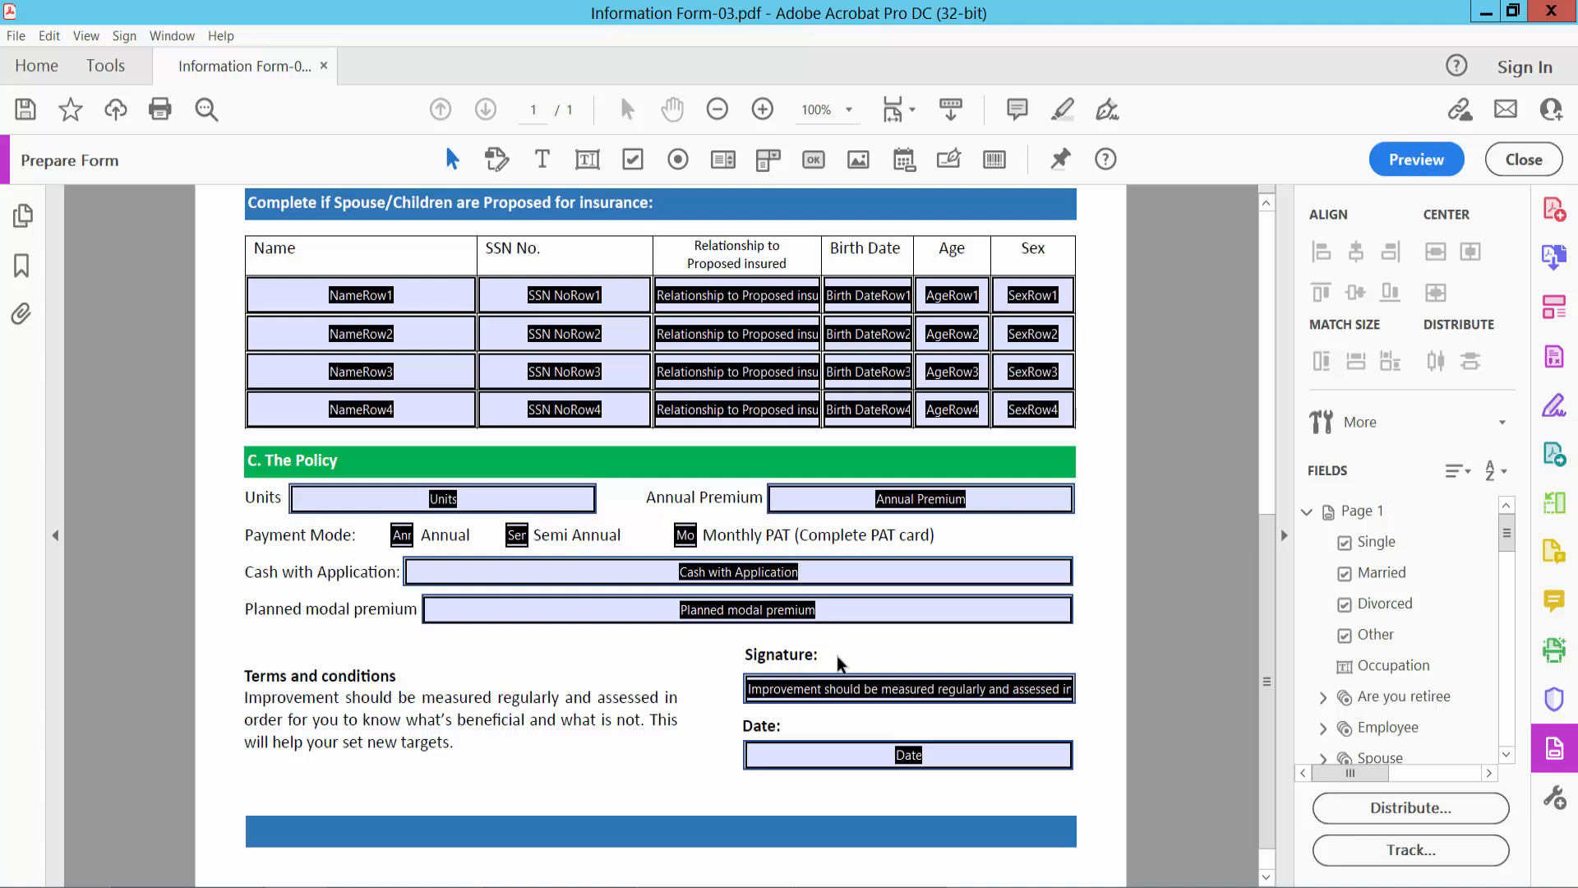
{"action": "left_click", "coordinate": [838, 693]}
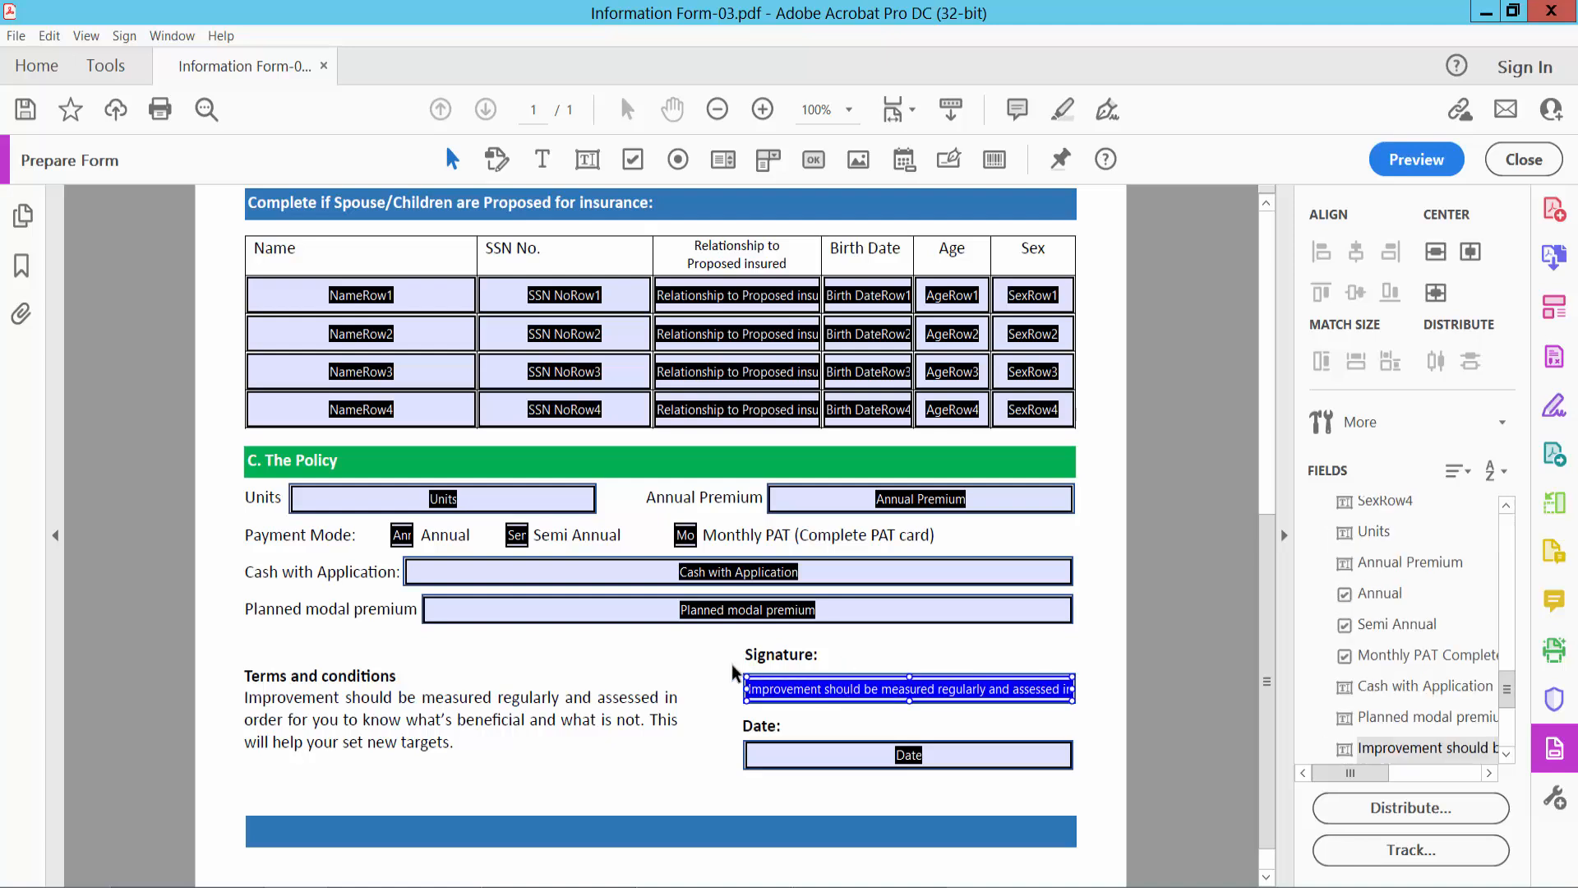
{"action": "key", "text": "Delete"}
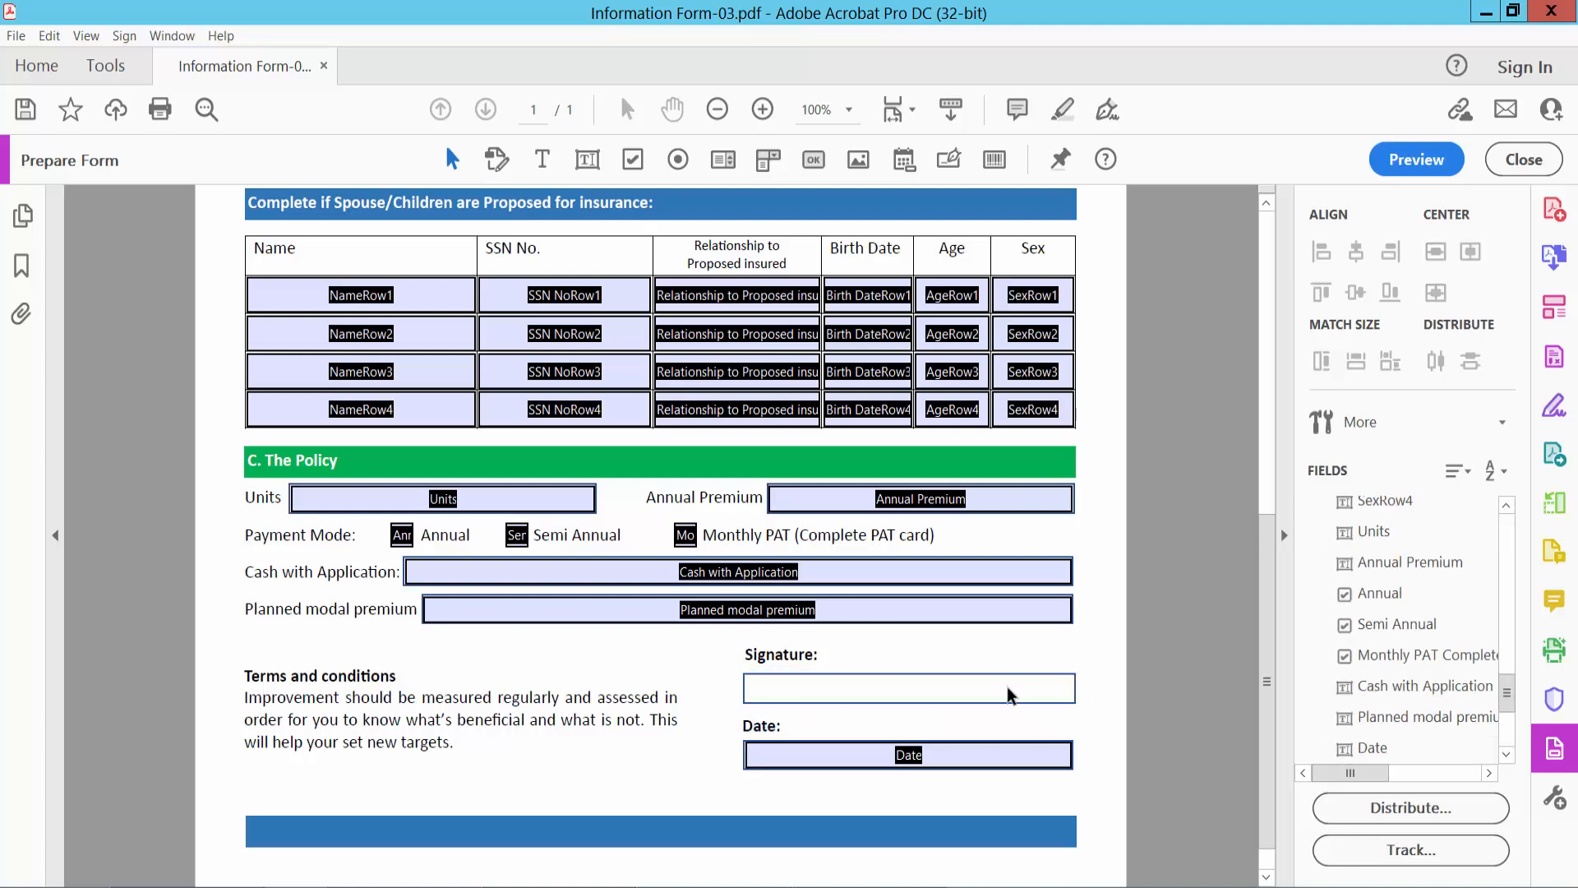
{"action": "left_click", "coordinate": [949, 161]}
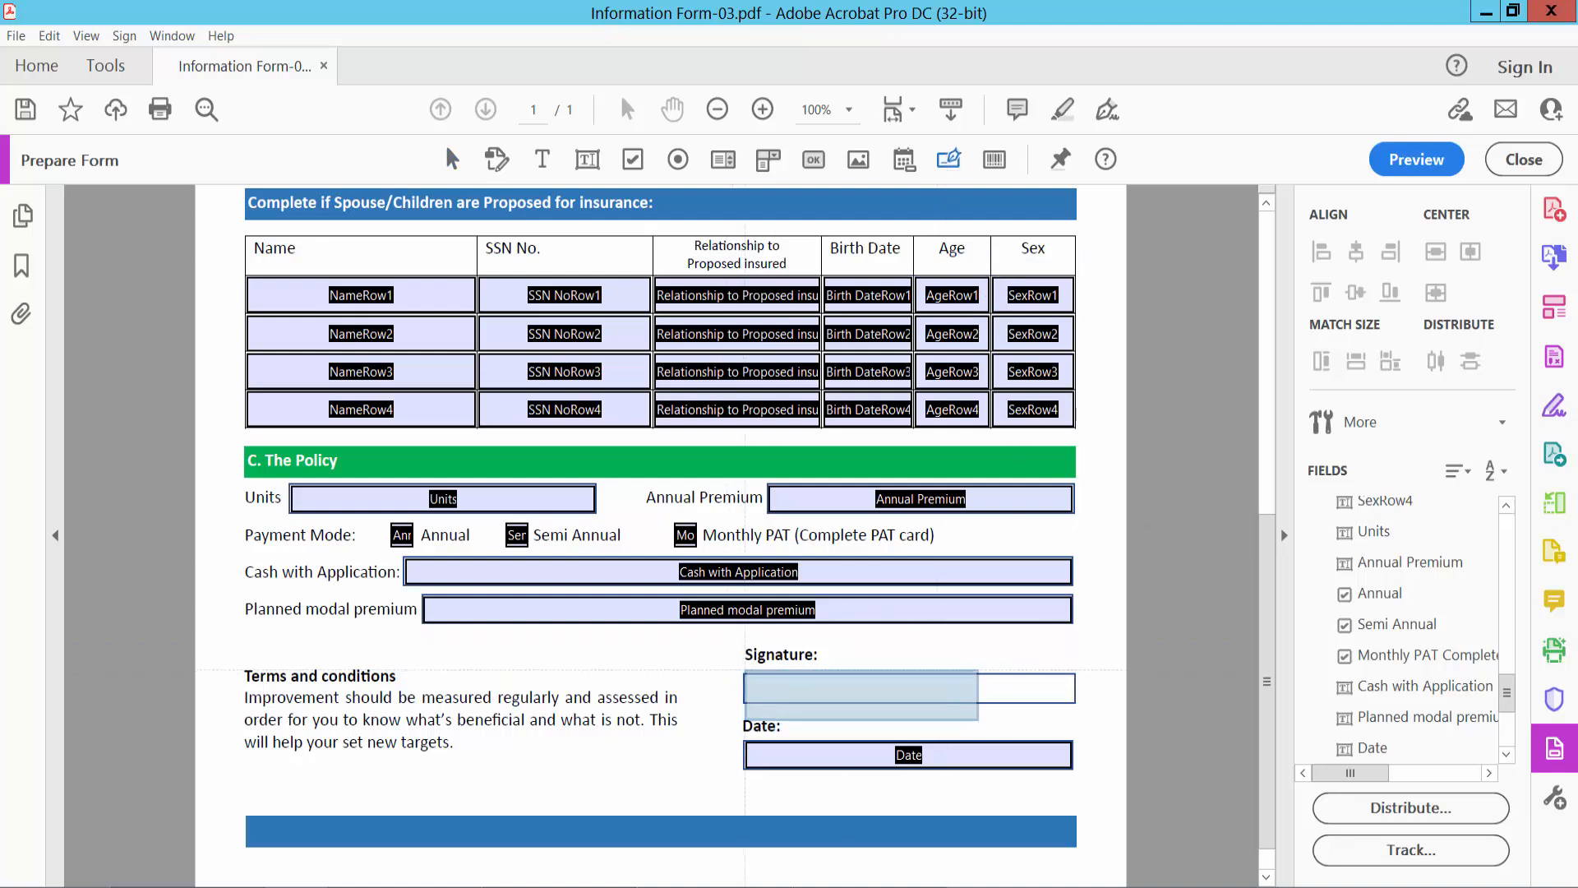
{"action": "left_click_drag", "start_coordinate": [743, 674], "coordinate": [1074, 702]}
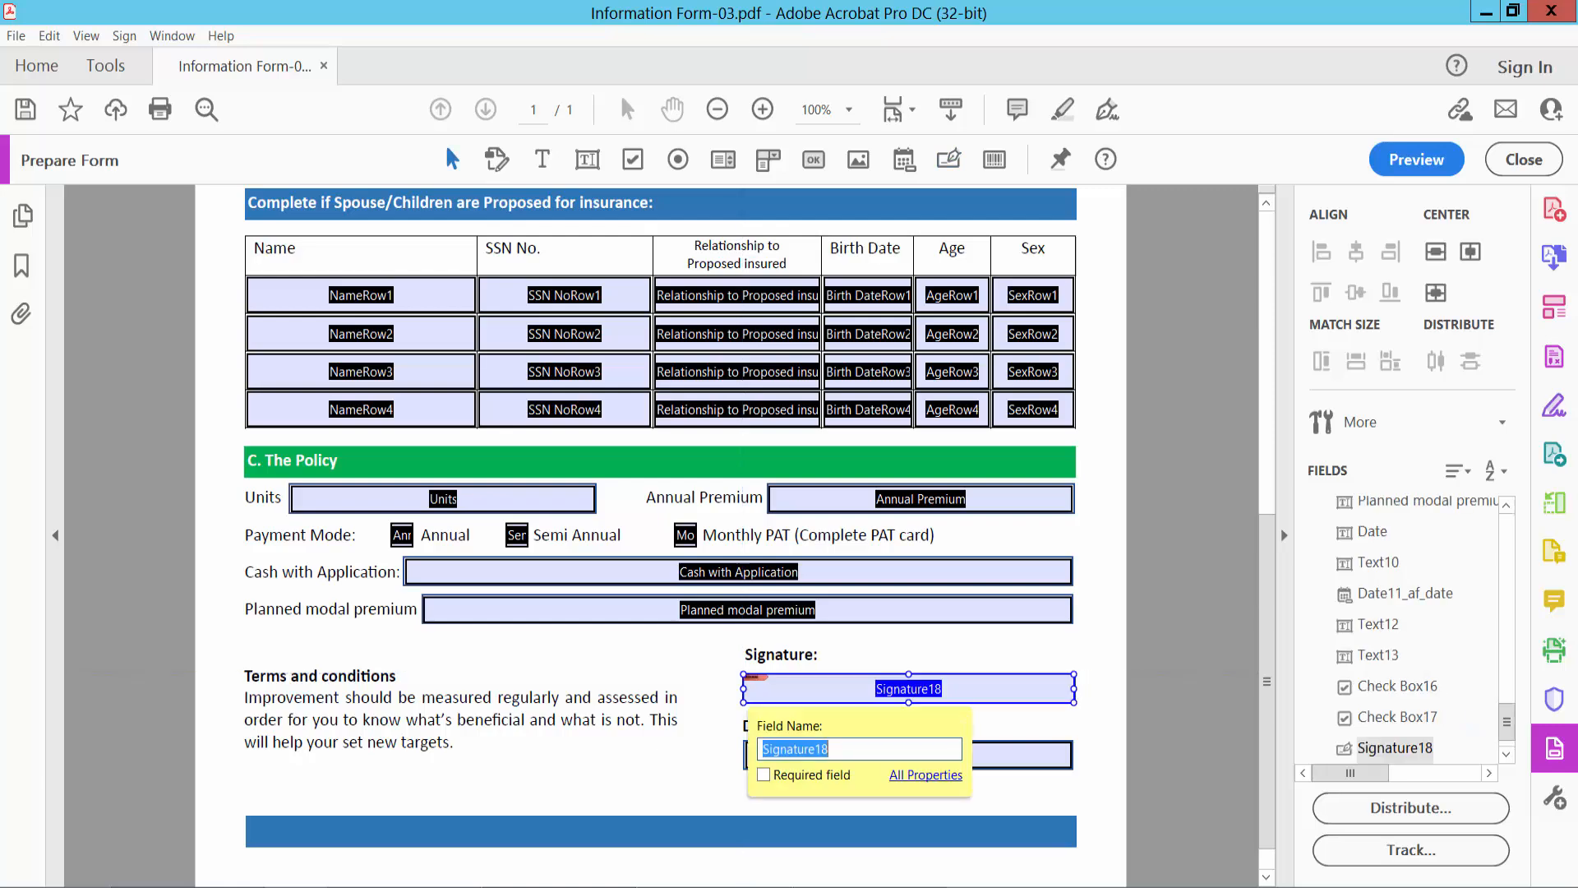
- Preview the form and test the signature field by opening its digital ID signing dialog and dismissing it without signing
{"action": "left_click", "coordinate": [1403, 165]}
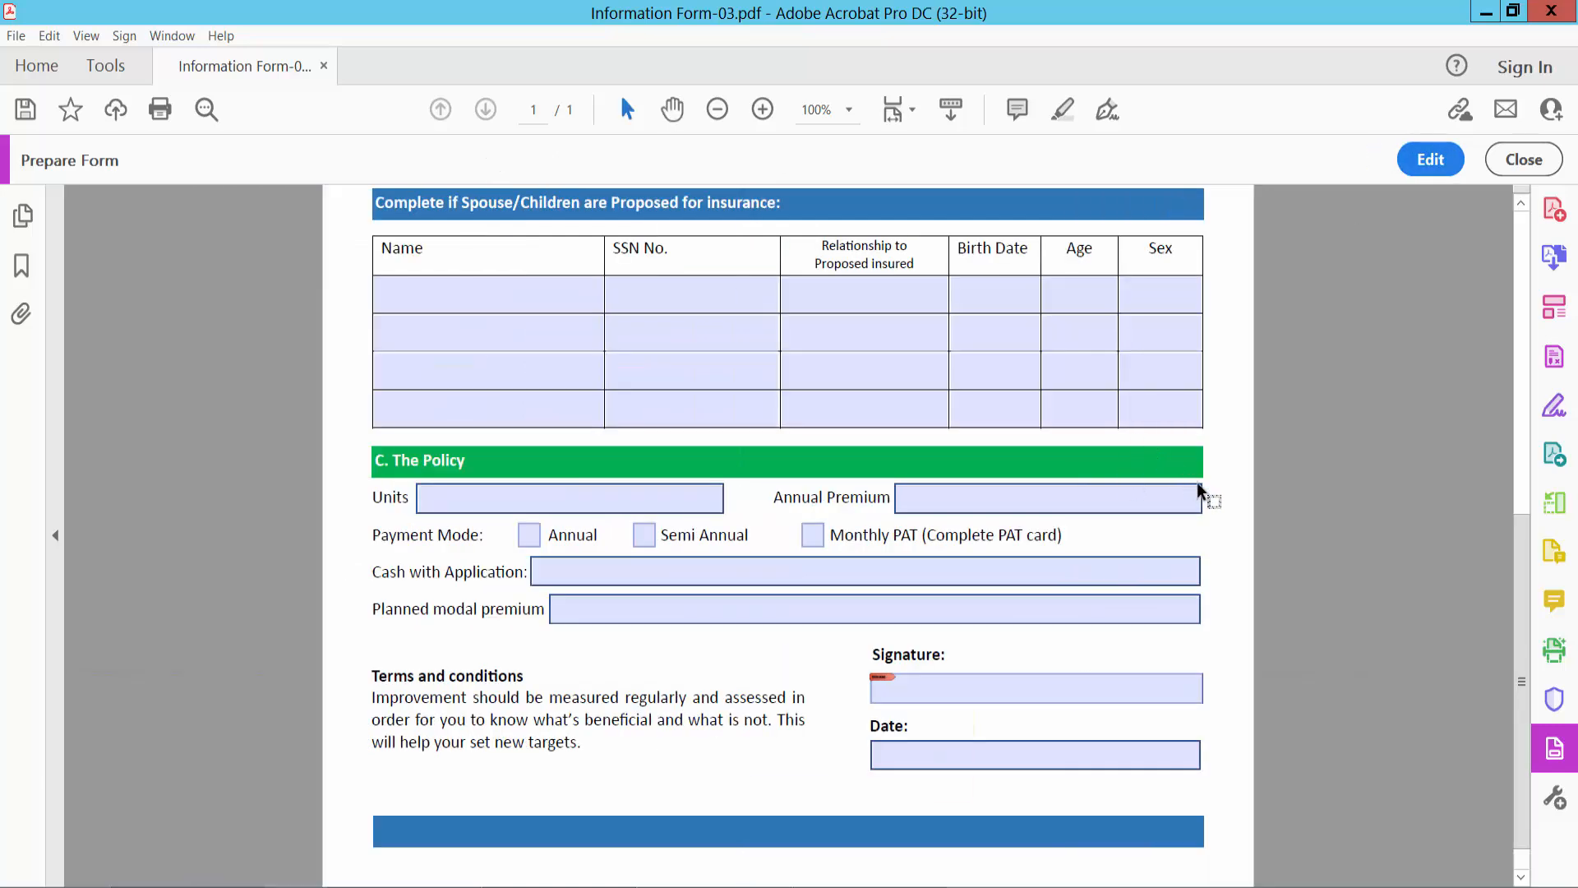
{"action": "scroll", "coordinate": [1196, 482], "scroll_direction": "up", "scroll_amount": 2}
{"action": "scroll", "coordinate": [1260, 421], "scroll_direction": "down", "scroll_amount": 3}
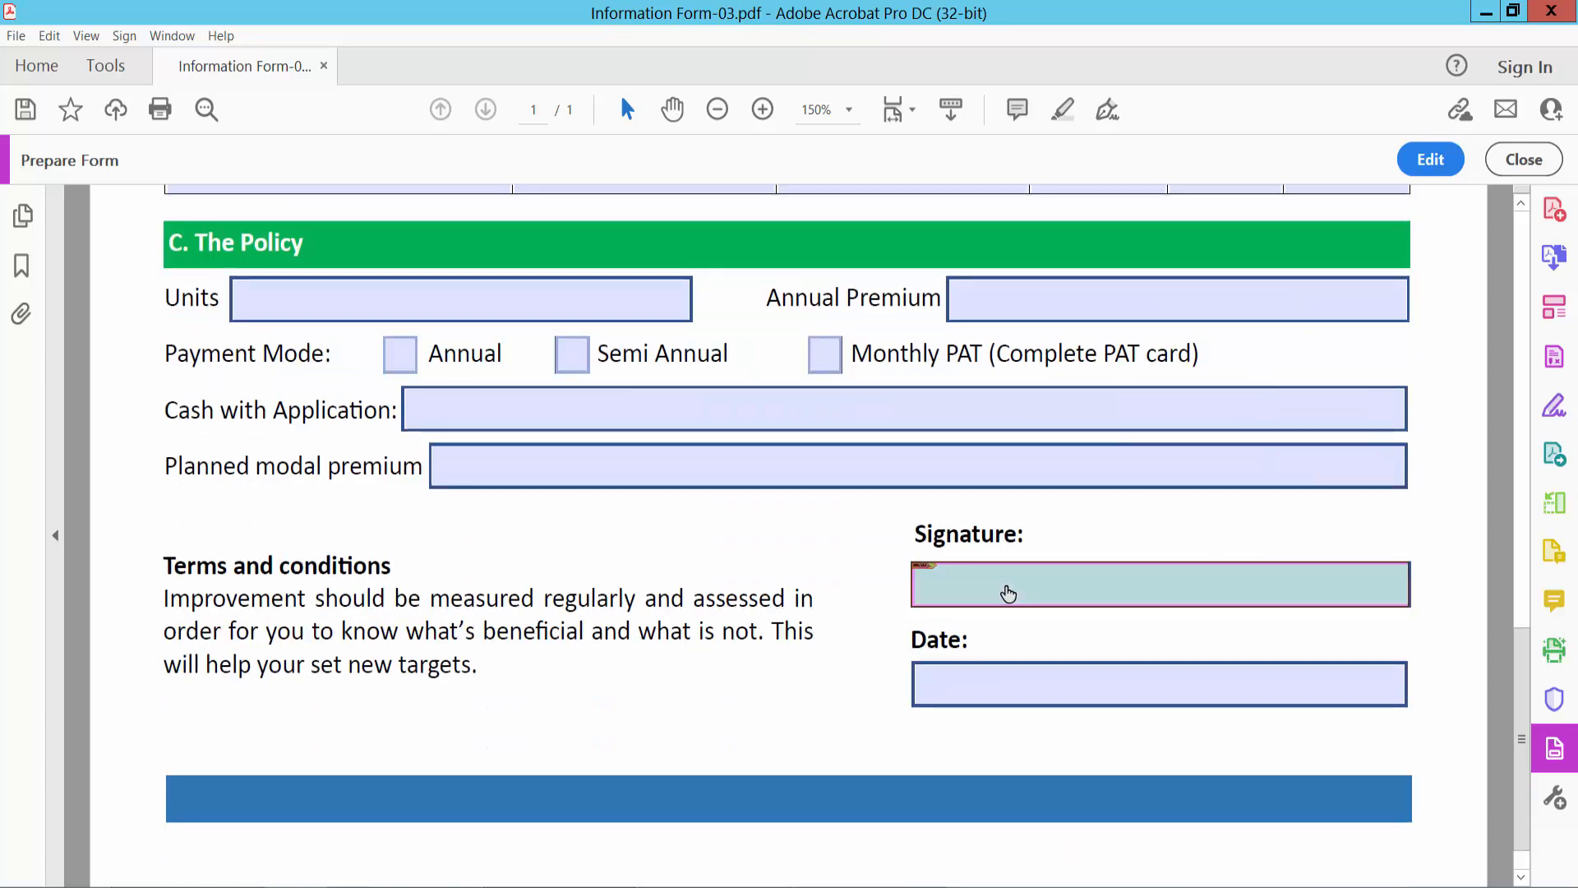
{"action": "left_click", "coordinate": [1074, 588]}
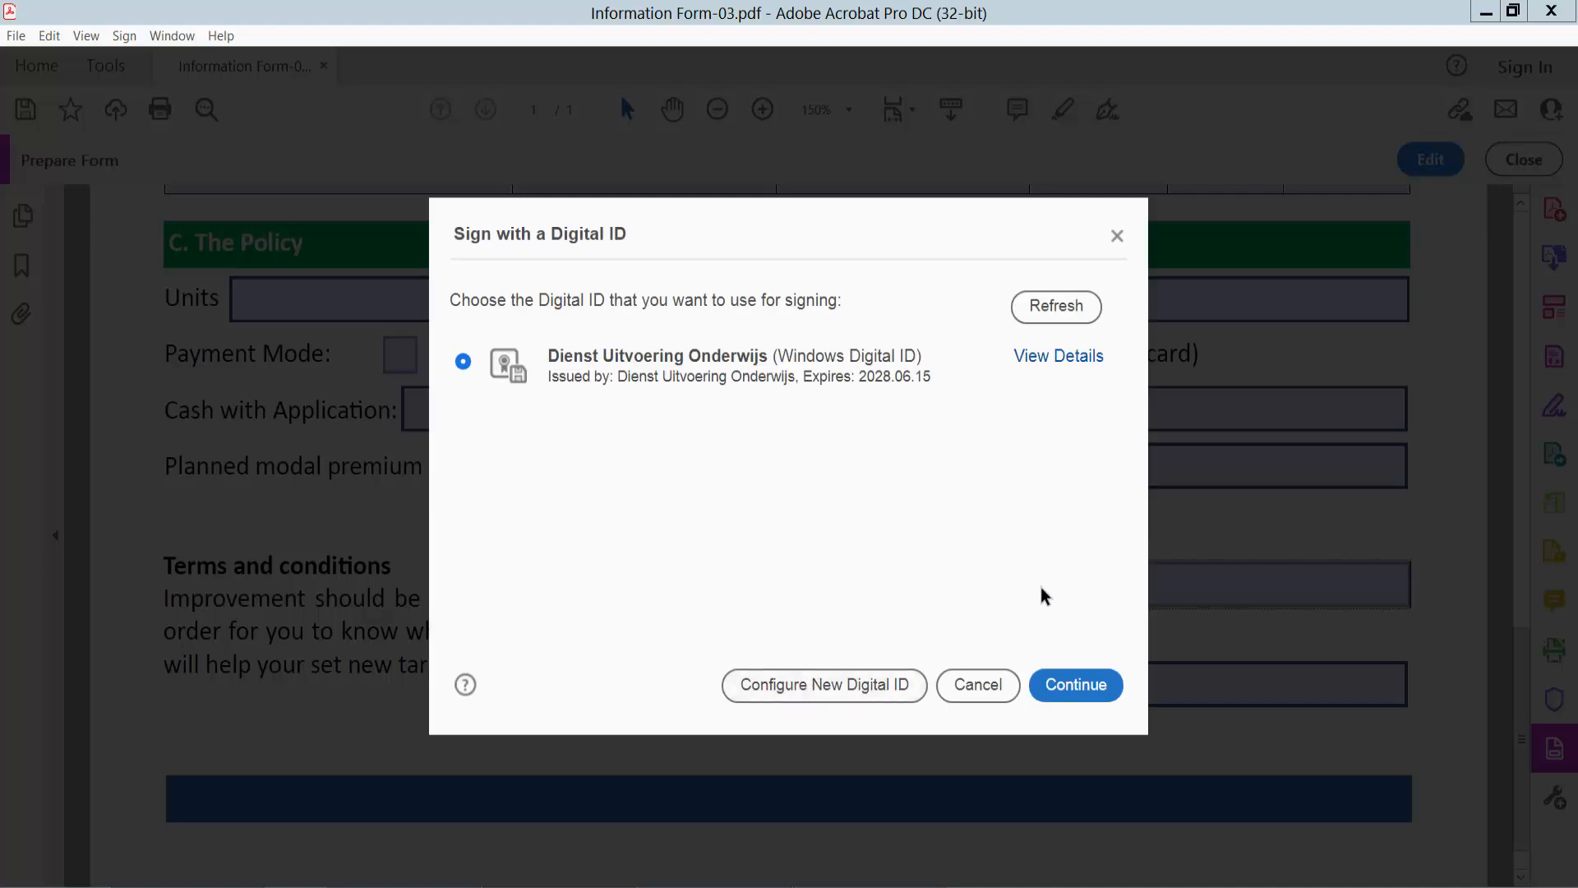
{"action": "left_click", "coordinate": [1118, 236]}
{"action": "key", "text": "ctrl+minus"}
{"action": "key", "text": "ctrl+minus"}
{"action": "key", "text": "ctrl+minus"}
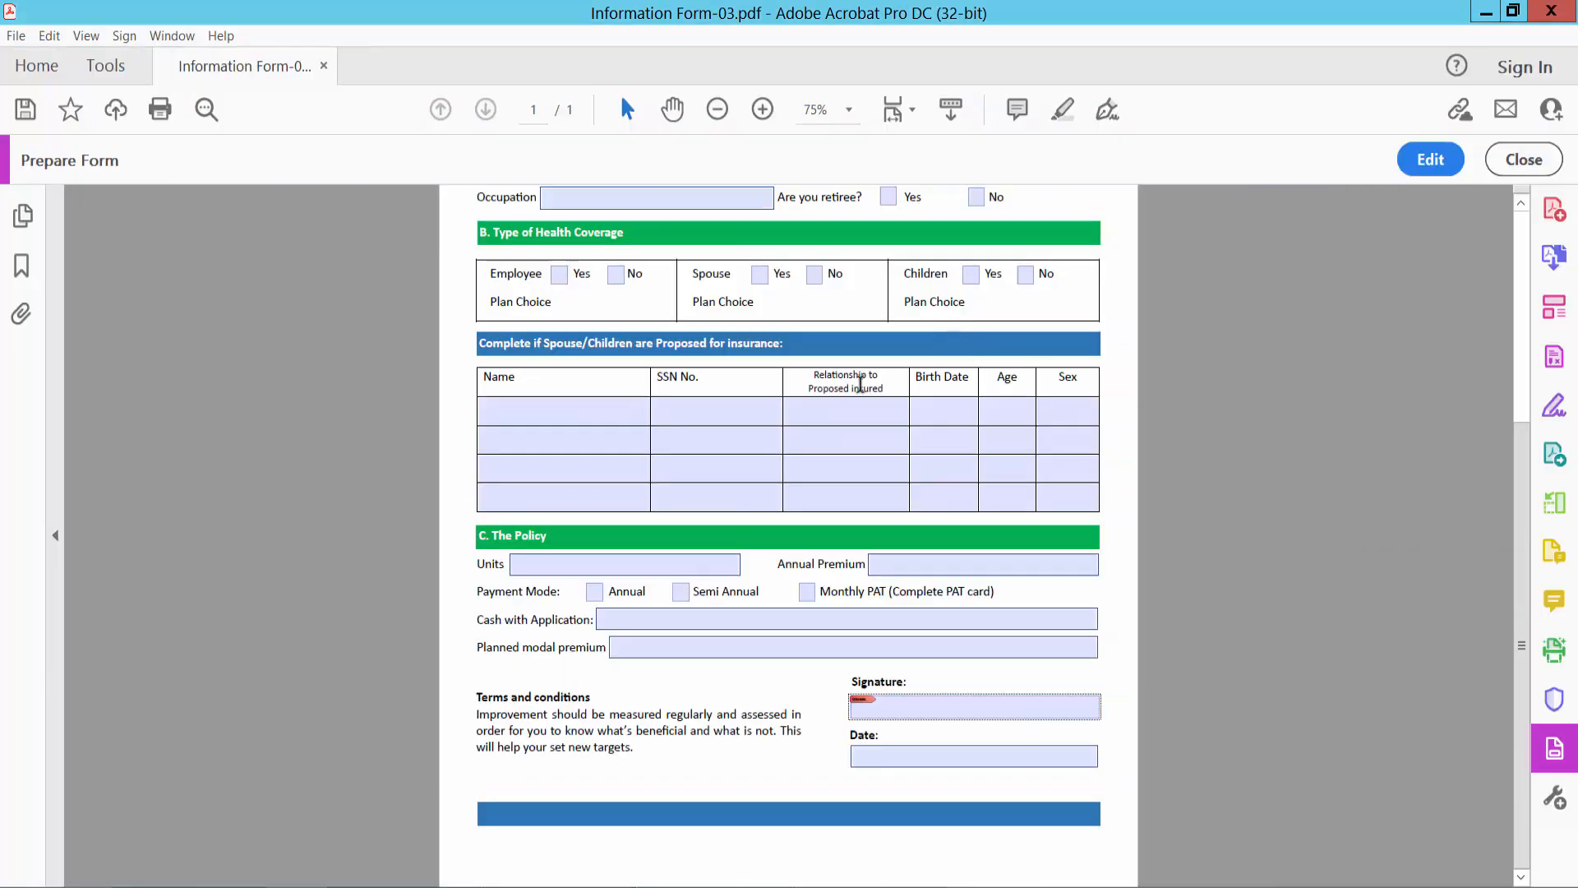
{"action": "scroll", "coordinate": [859, 384], "scroll_direction": "up", "scroll_amount": 5}
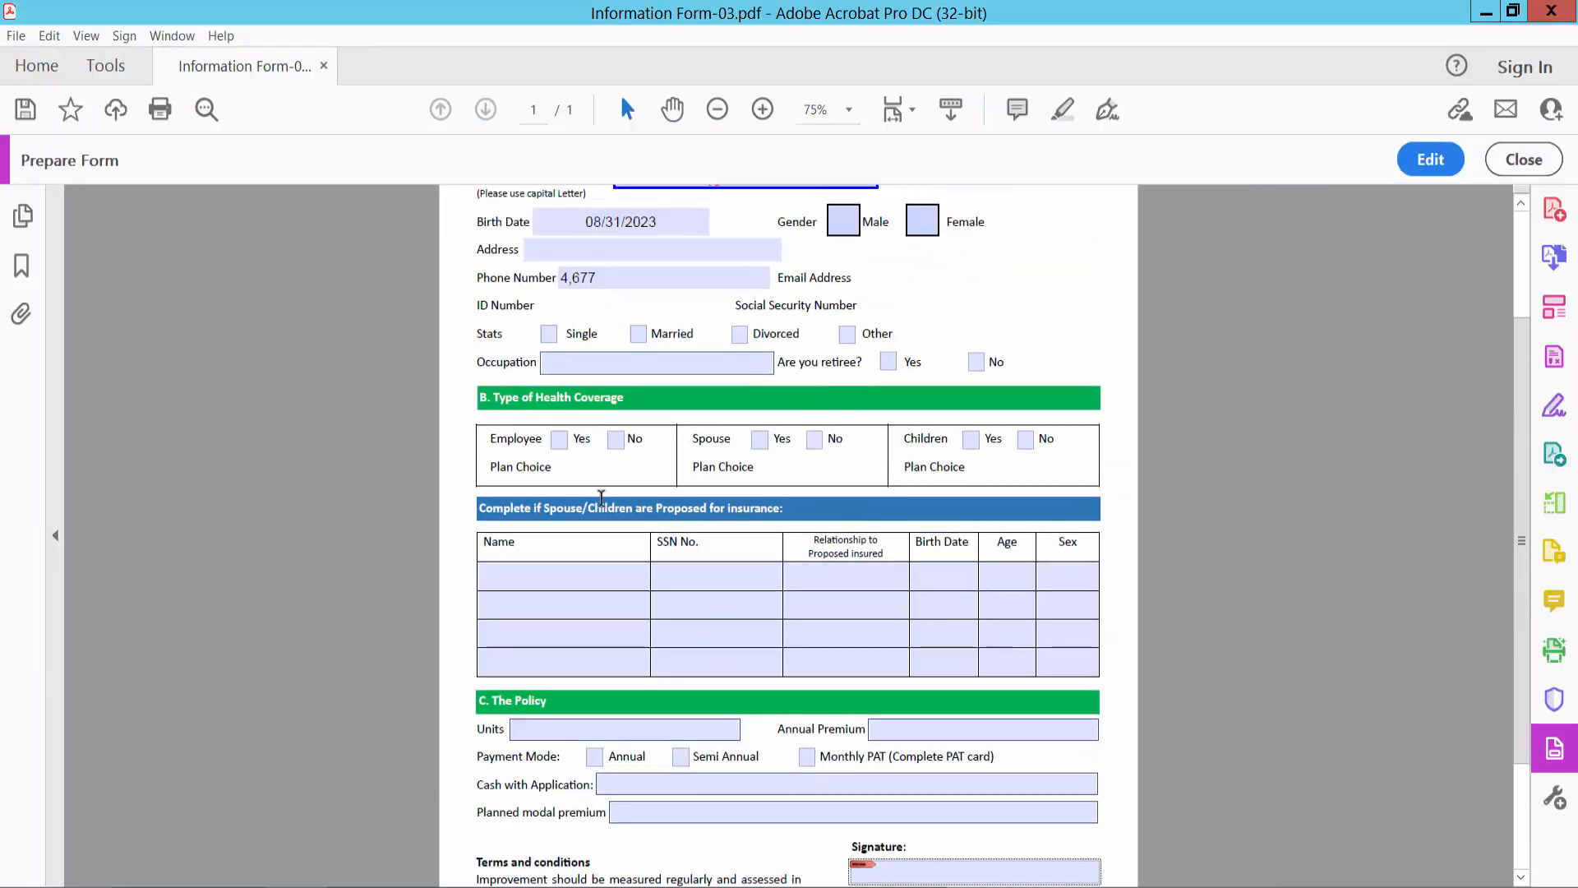
- Test the fields in the first two rows of the spouse/children table and the Proposed Insured's Name field by placing the cursor in them
{"action": "left_click", "coordinate": [585, 585]}
{"action": "left_click", "coordinate": [758, 584]}
{"action": "left_click", "coordinate": [849, 575]}
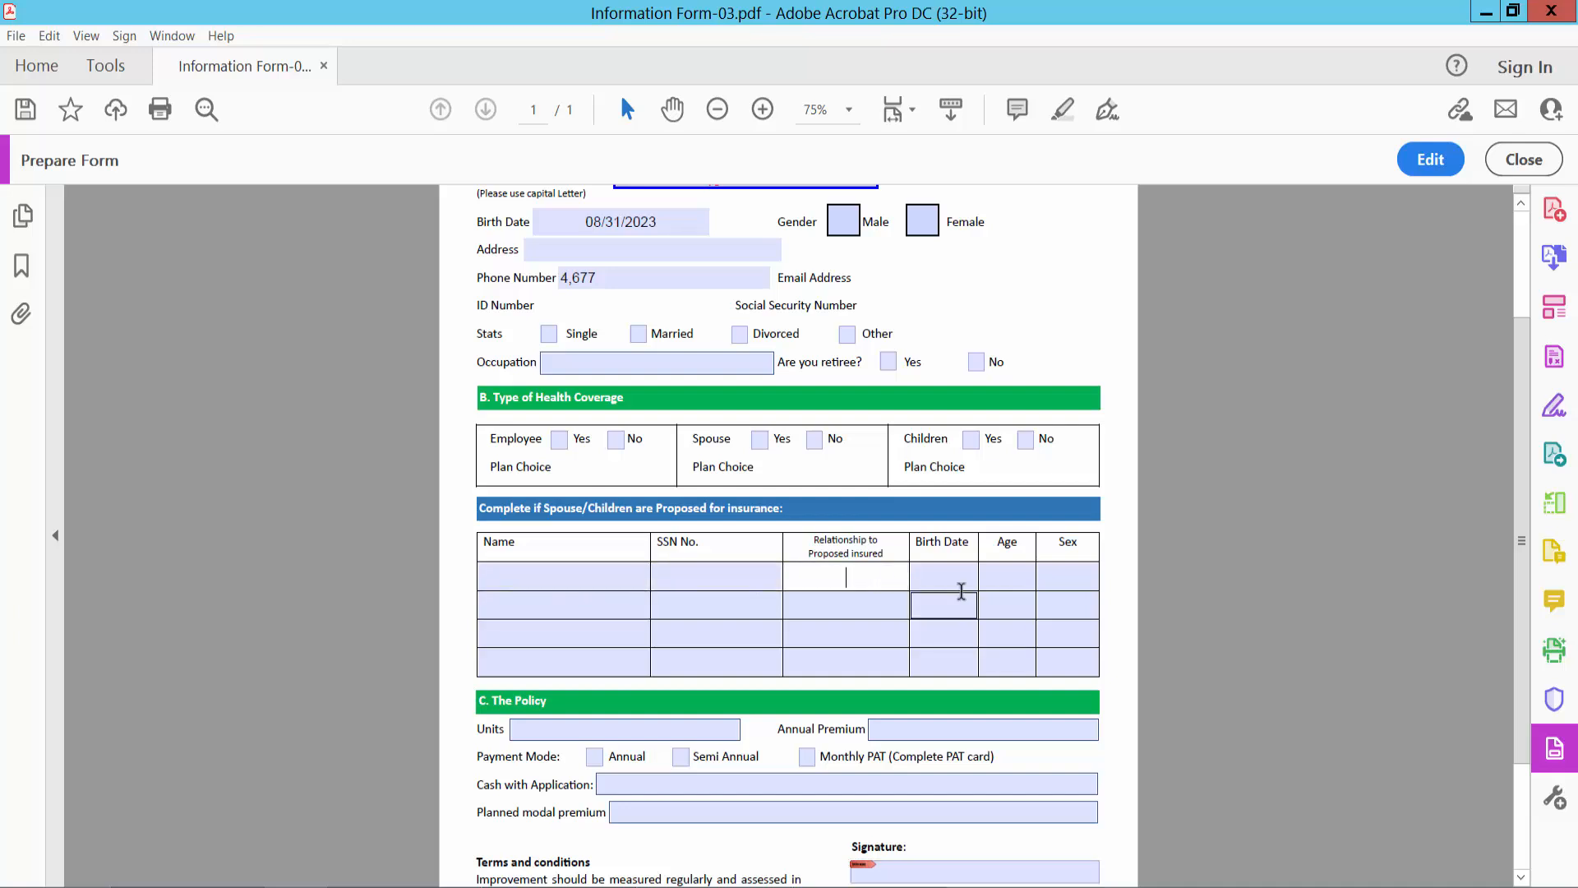
{"action": "left_click", "coordinate": [953, 582]}
{"action": "left_click", "coordinate": [875, 610]}
{"action": "left_click", "coordinate": [765, 613]}
{"action": "left_click", "coordinate": [608, 605]}
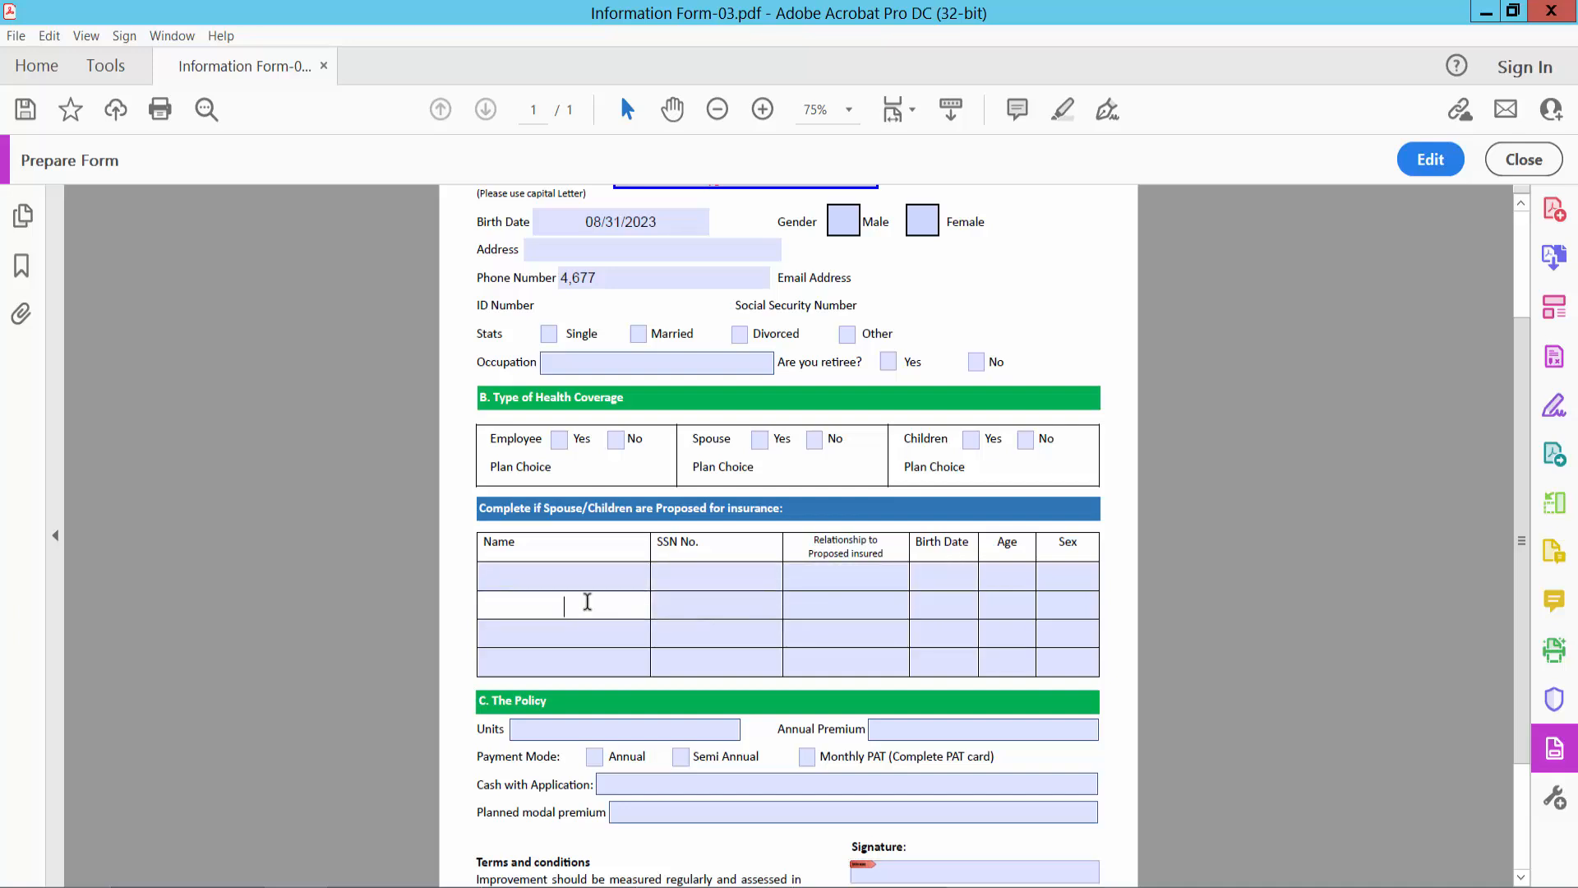
{"action": "scroll", "coordinate": [888, 641], "scroll_direction": "up", "scroll_amount": 3}
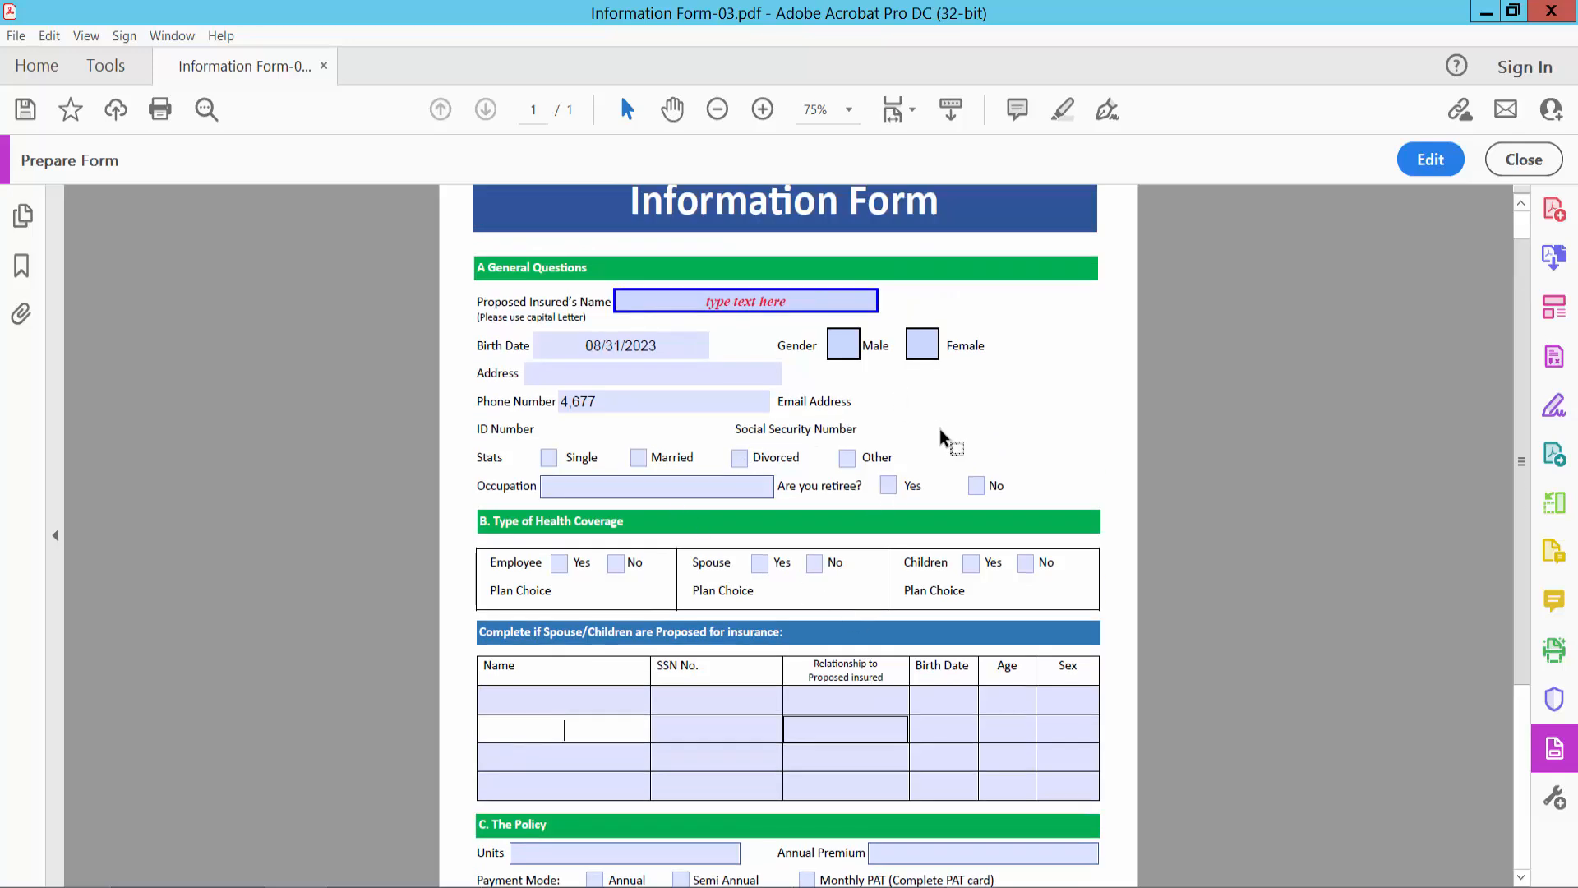
{"action": "left_click", "coordinate": [682, 299]}
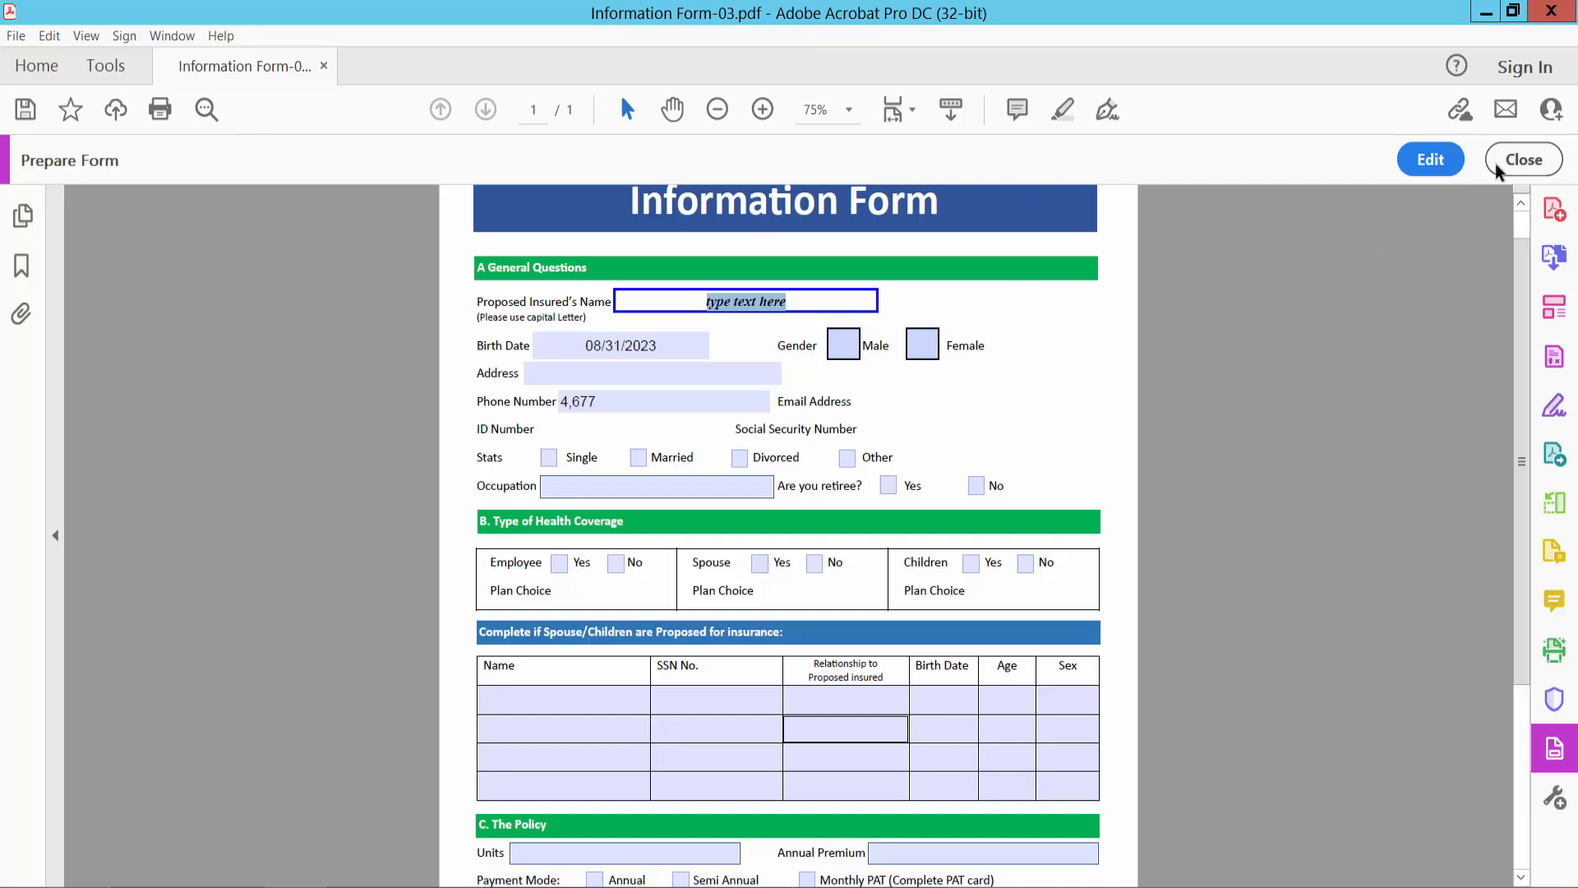
- Exit form preparation and view the available file saving options, dismissing them without saving
{"action": "left_click", "coordinate": [1524, 159]}
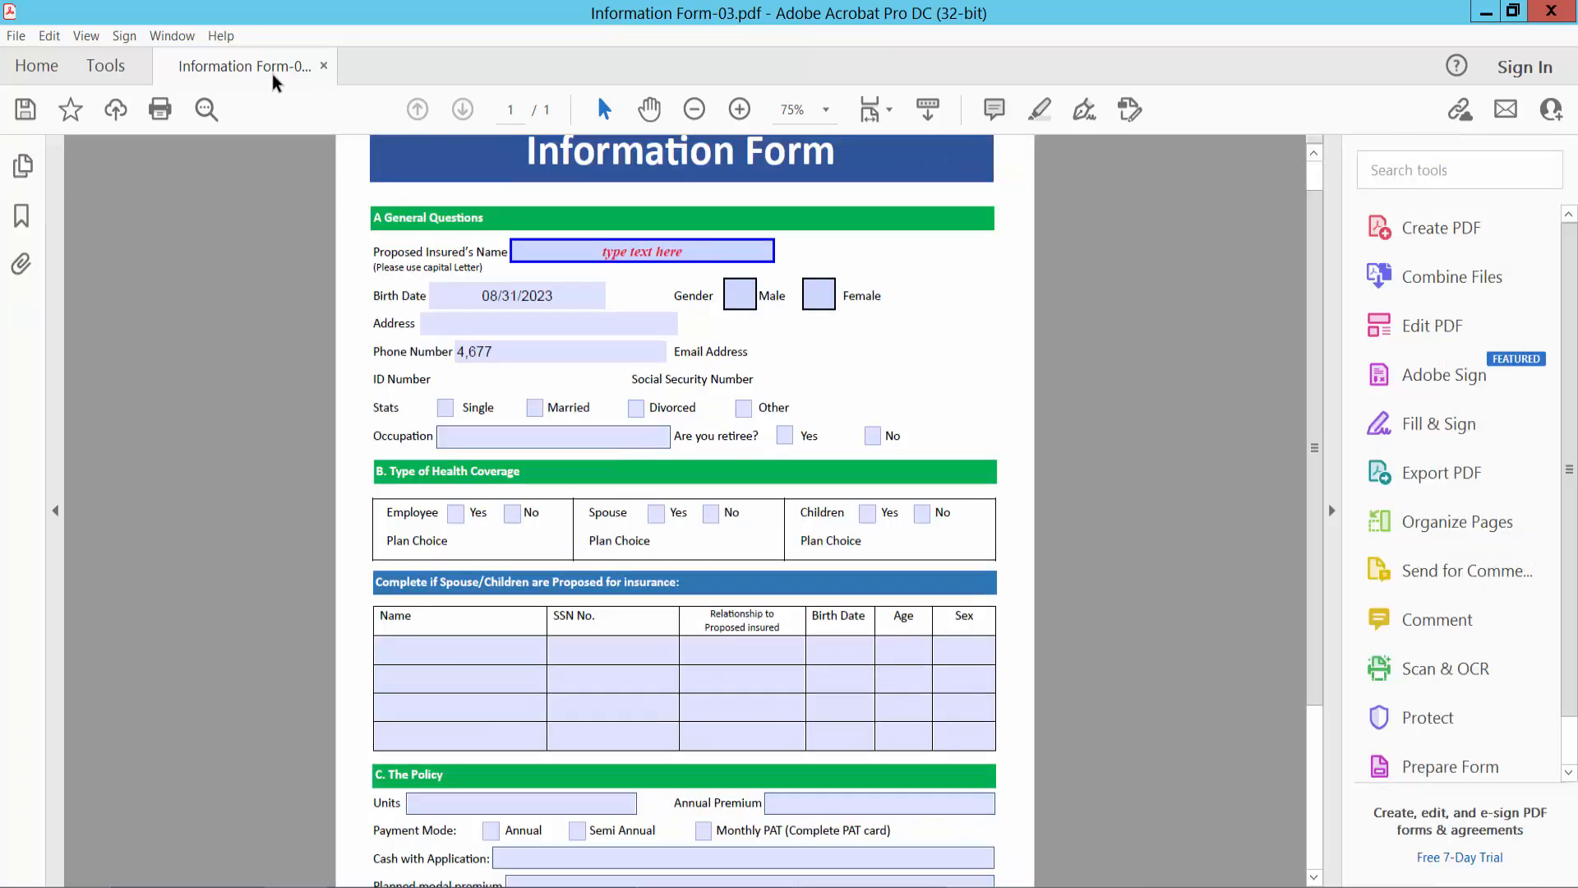
{"action": "left_click", "coordinate": [16, 35]}
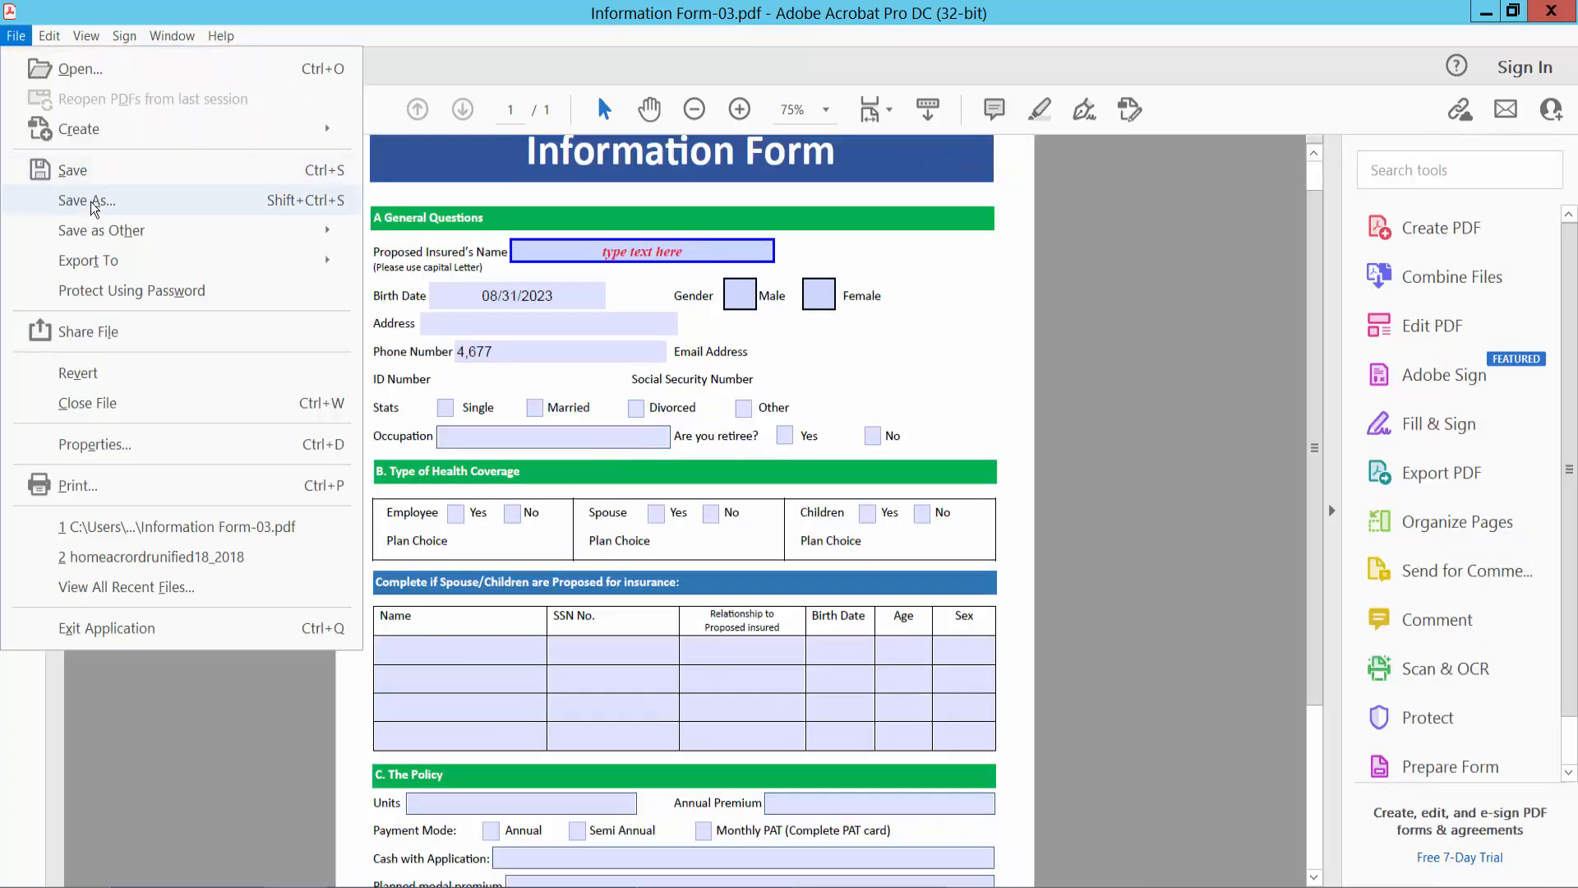
{"action": "left_click", "coordinate": [909, 370]}
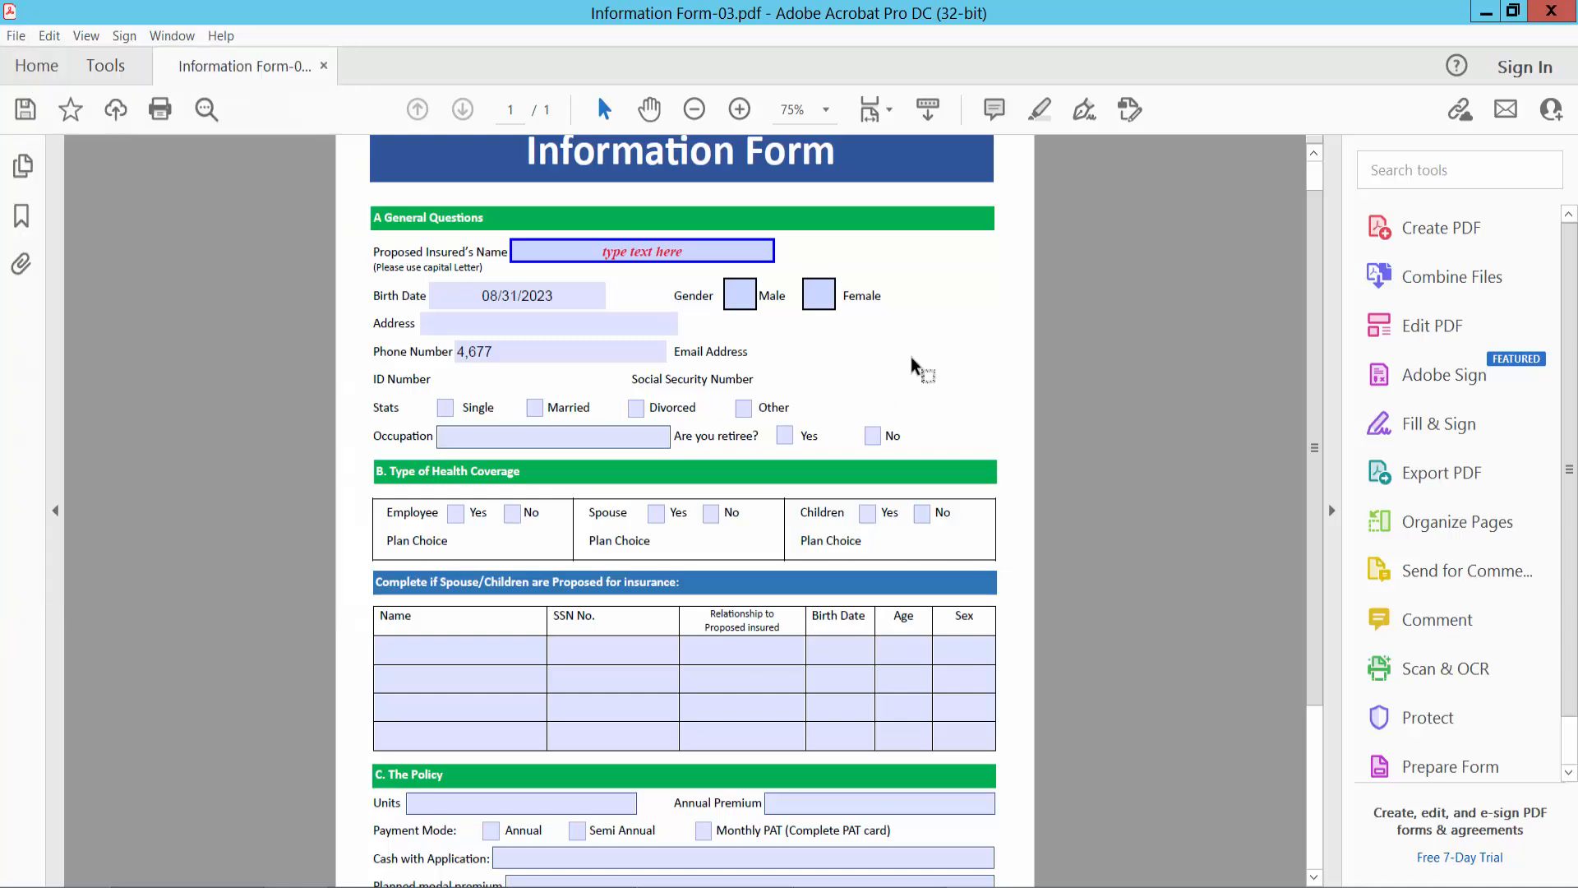